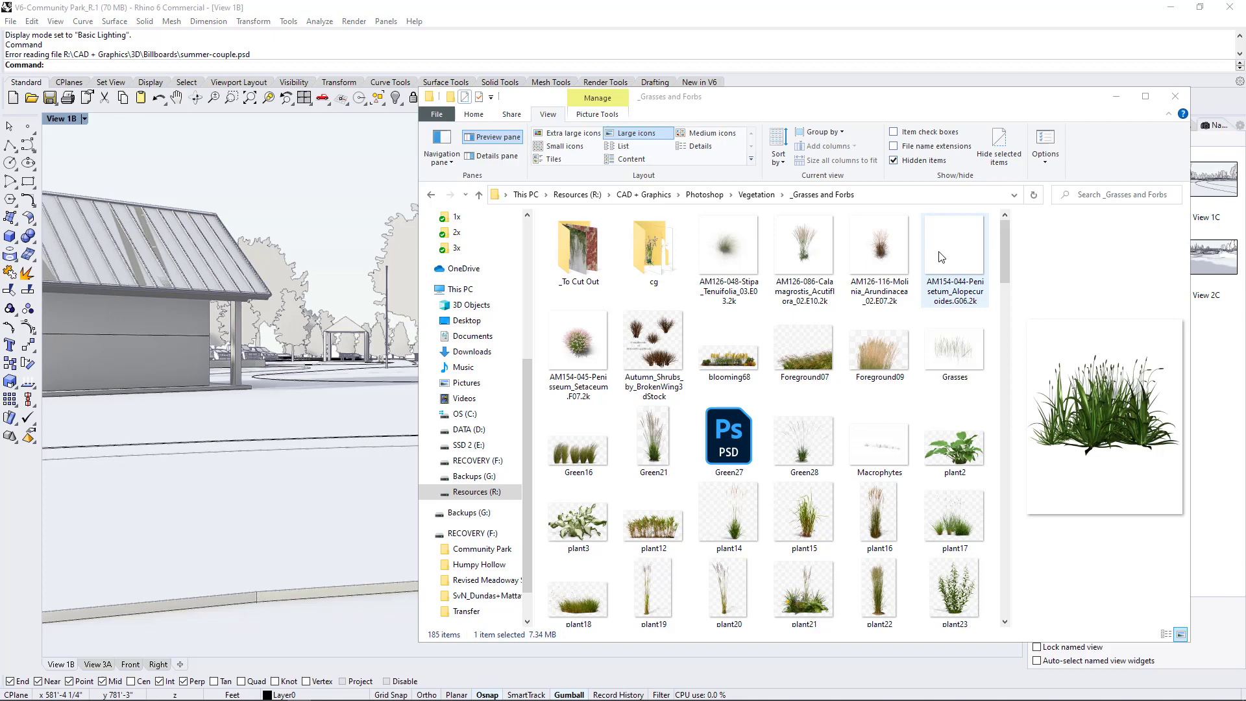
Switch to Rhino and set the View 1B viewport to the Rendered display mode
{"action": "left_click", "coordinate": [383, 177]}
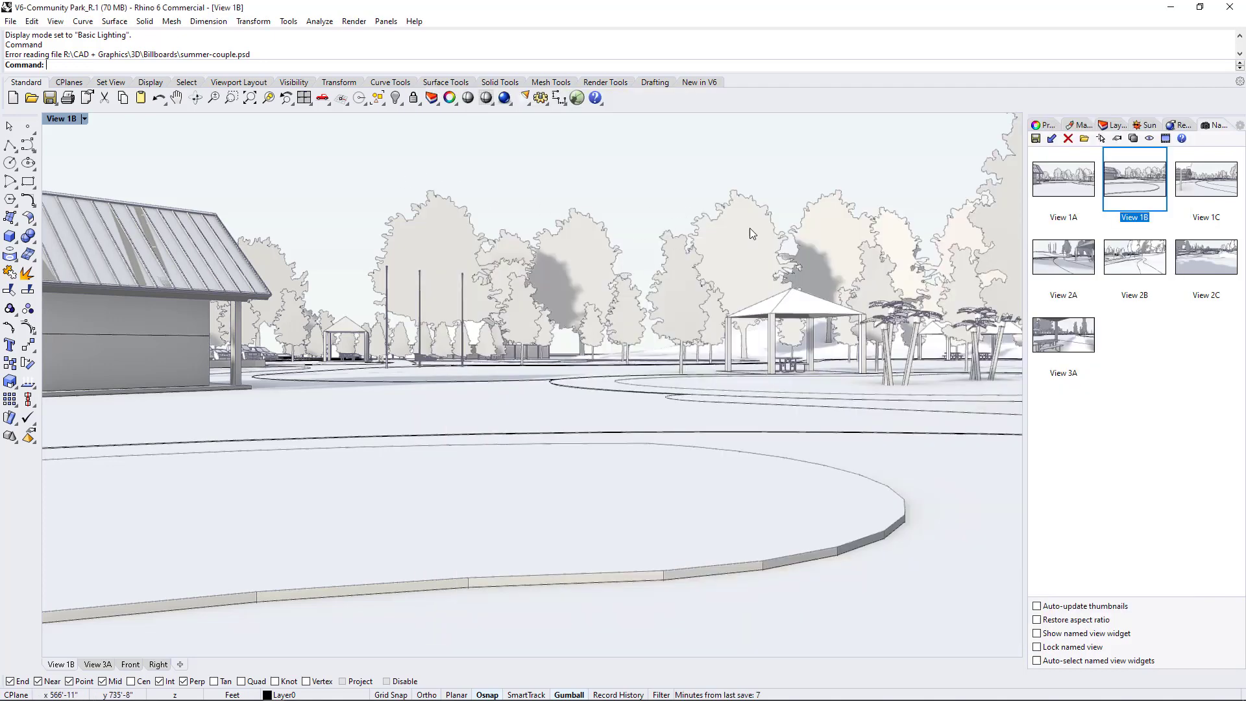
{"action": "left_click", "coordinate": [84, 118]}
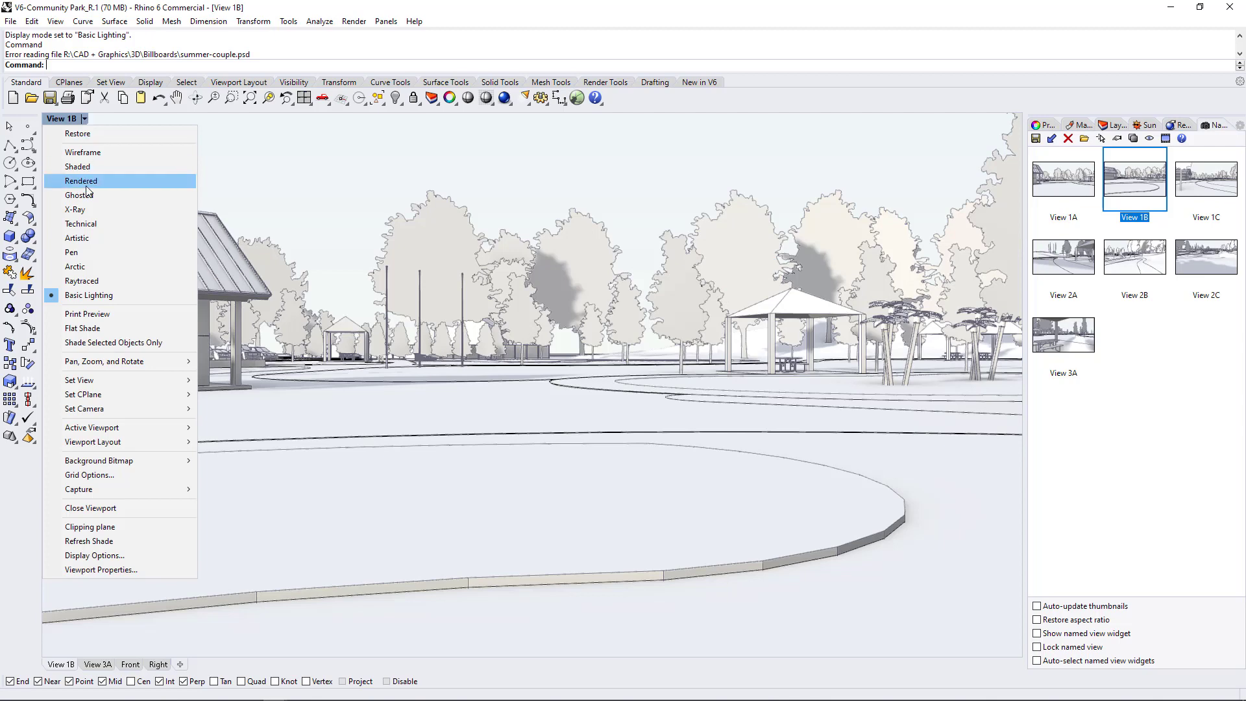
{"action": "left_click", "coordinate": [116, 181]}
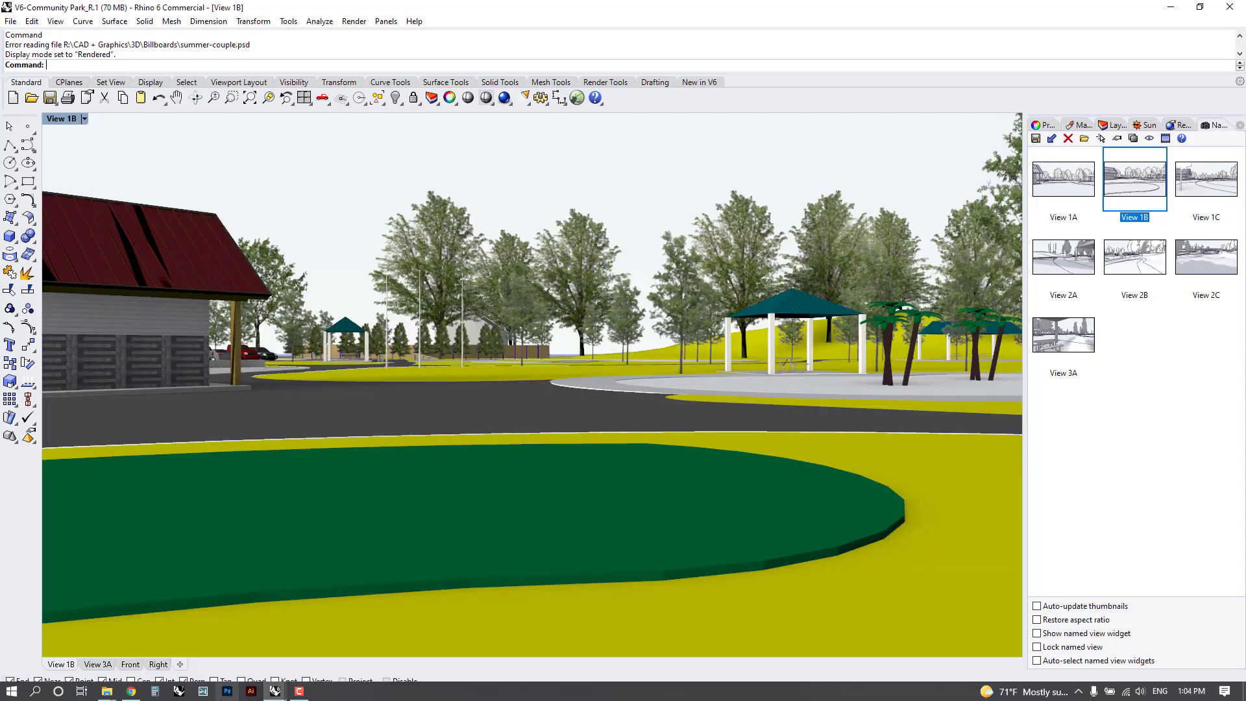
Select the large light-coloured tree beside the fence in the park model
{"action": "right_click_drag", "start_coordinate": [387, 356], "coordinate": [425, 381]}
{"action": "scroll", "coordinate": [429, 383], "scroll_direction": "down", "scroll_amount": 8}
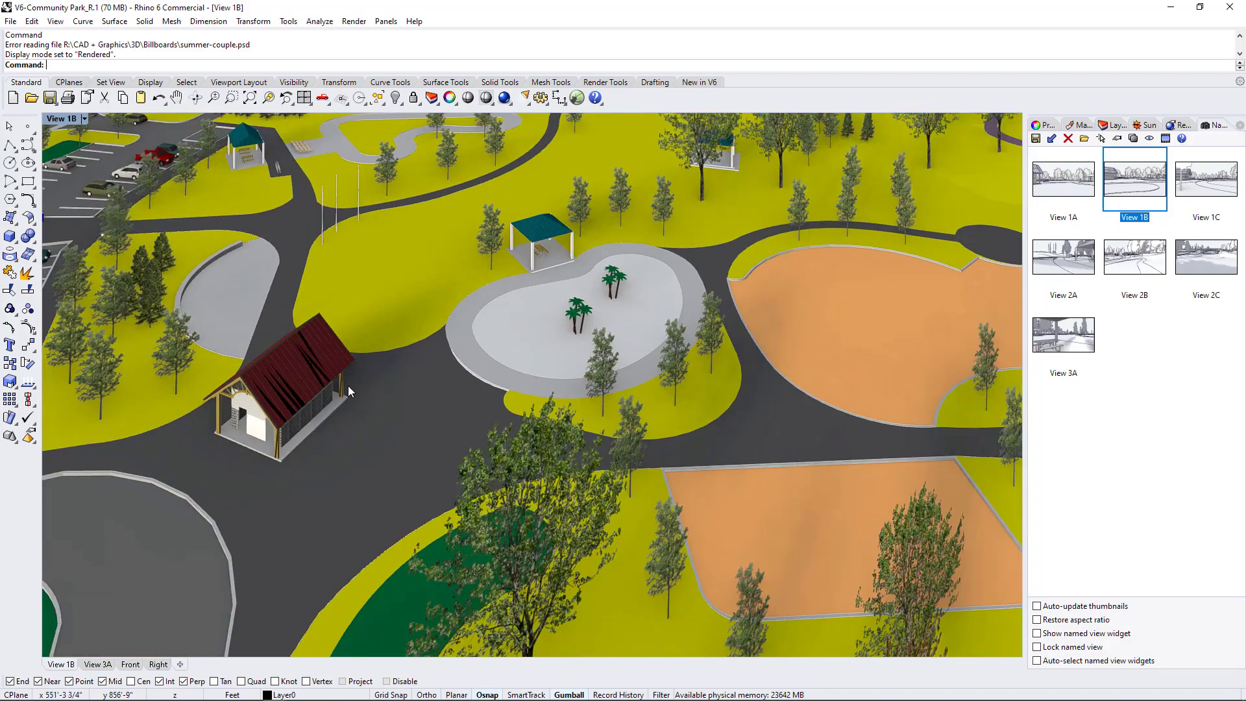
{"action": "right_click_drag", "start_coordinate": [568, 484], "coordinate": [557, 472]}
{"action": "left_click", "coordinate": [743, 479]}
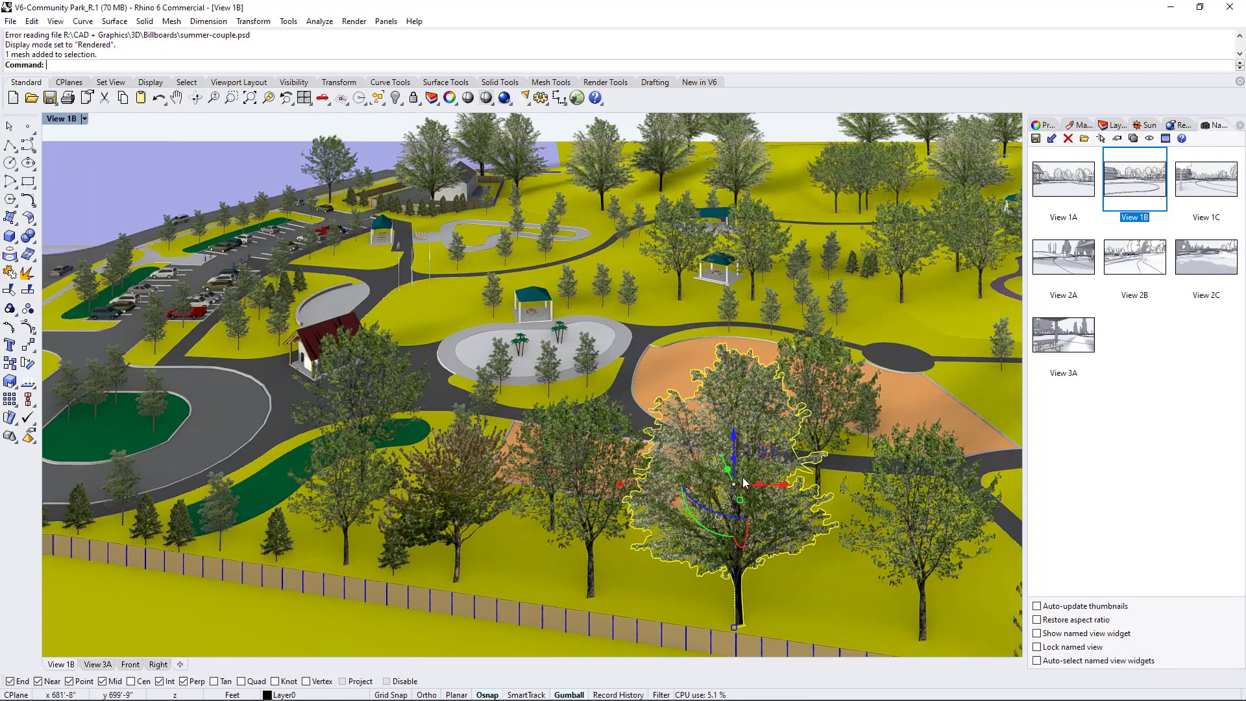
{"action": "scroll", "coordinate": [416, 430], "scroll_direction": "down", "scroll_amount": 4}
{"action": "scroll", "coordinate": [699, 498], "scroll_direction": "up", "scroll_amount": 3}
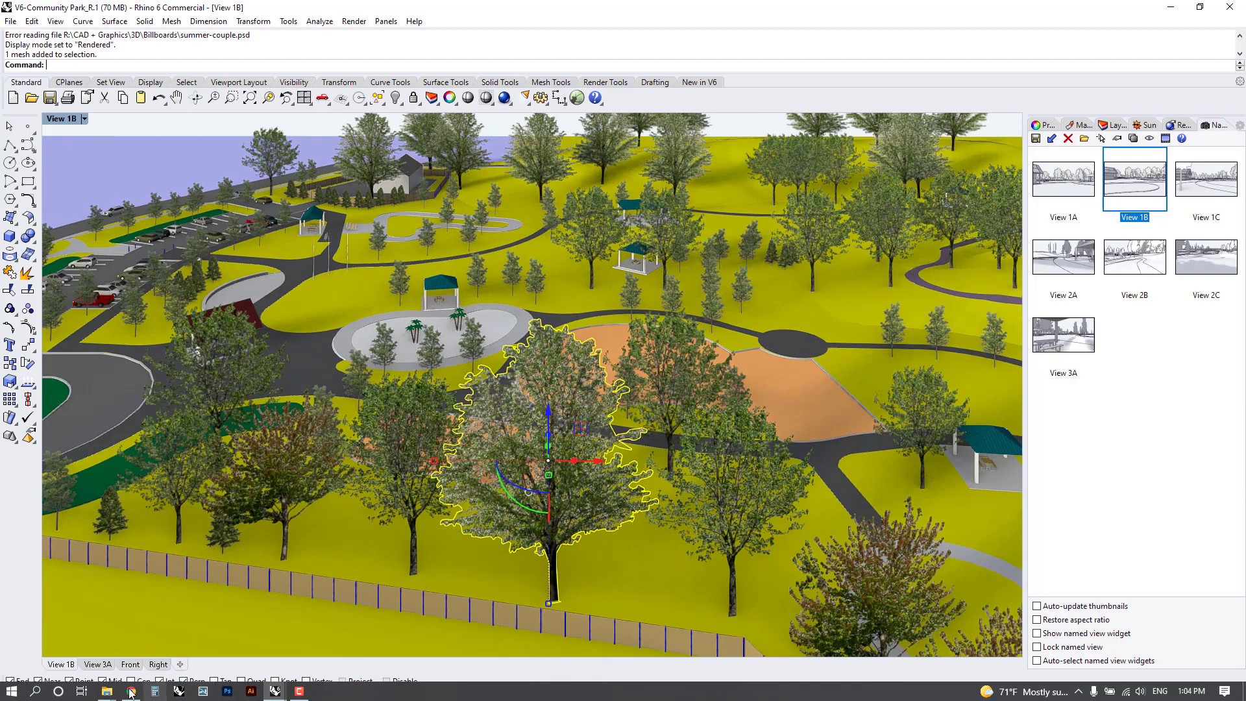
Open the Park Textures folder inside the Community Park folder in File Explorer and place its window beside the selected tree
{"action": "mouse_move", "coordinate": [108, 692]}
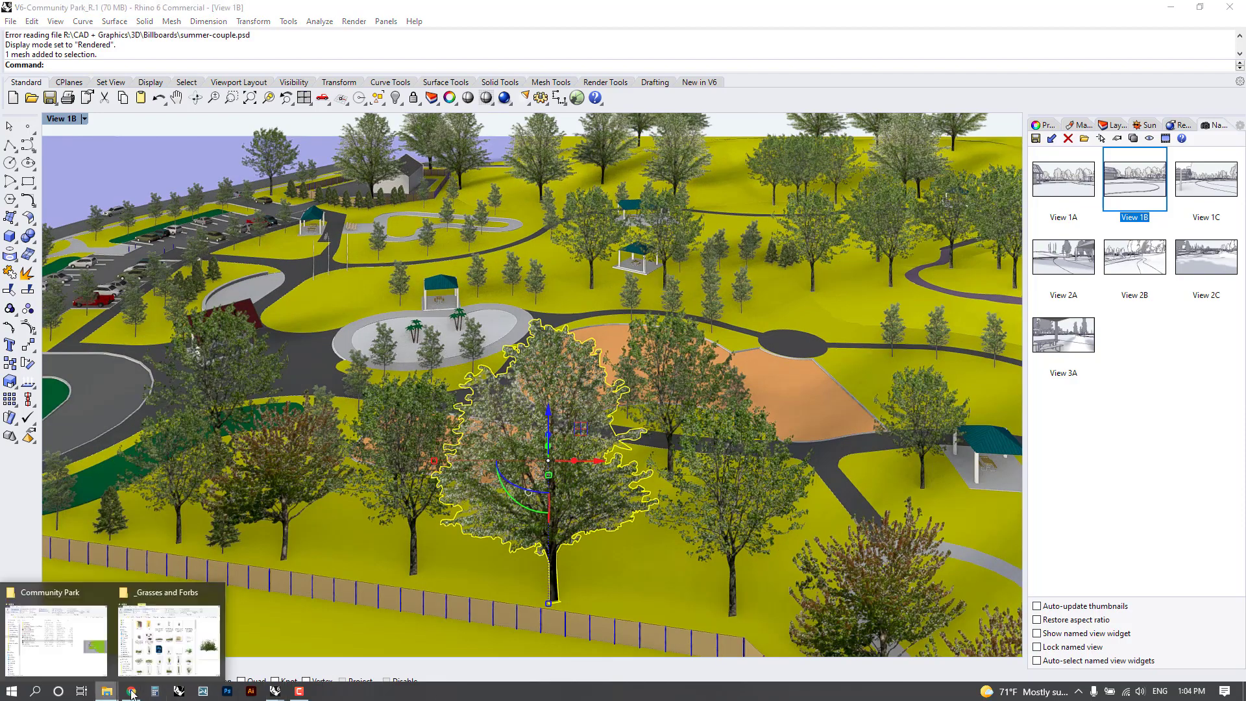
{"action": "left_click", "coordinate": [56, 639]}
{"action": "left_click", "coordinate": [564, 233]}
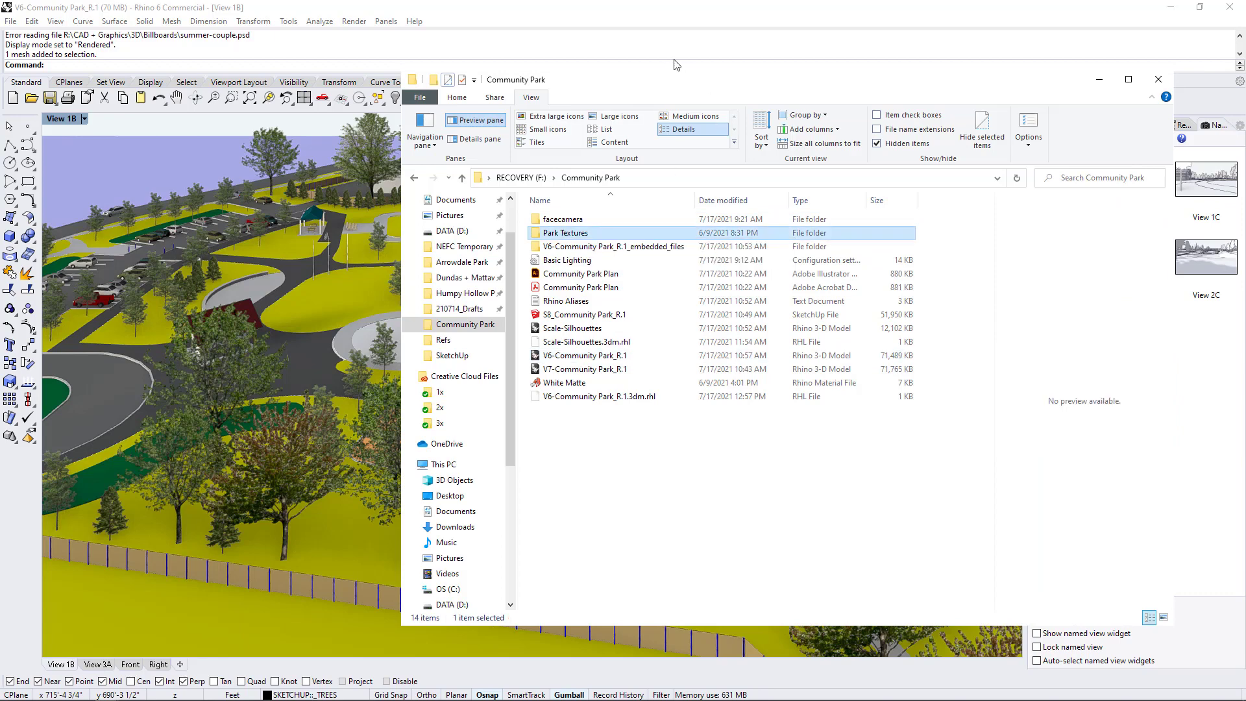
{"action": "left_click", "coordinate": [566, 232]}
{"action": "left_click", "coordinate": [580, 246]}
{"action": "double_click", "coordinate": [576, 235]}
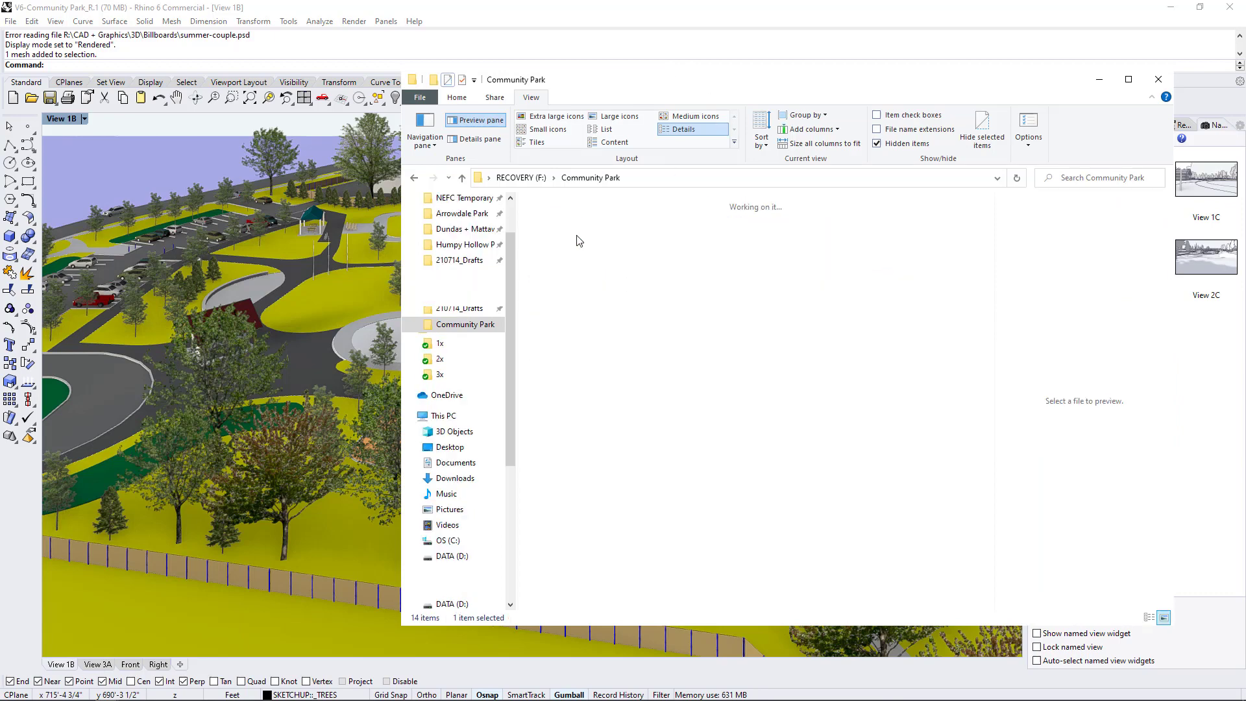
{"action": "left_click_drag", "start_coordinate": [616, 87], "coordinate": [796, 99]}
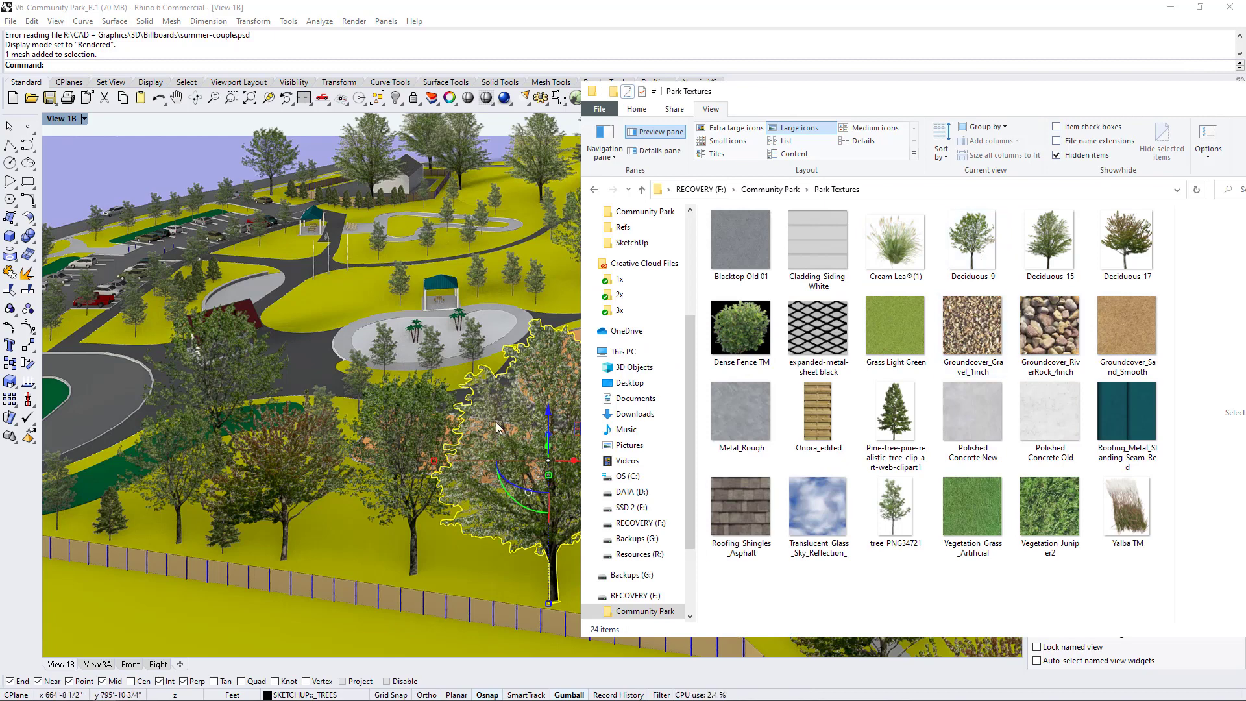
Try the Deciduous_9 image as the texture of the selected tree, and undo that texture change
{"action": "left_click_drag", "start_coordinate": [980, 252], "coordinate": [505, 407]}
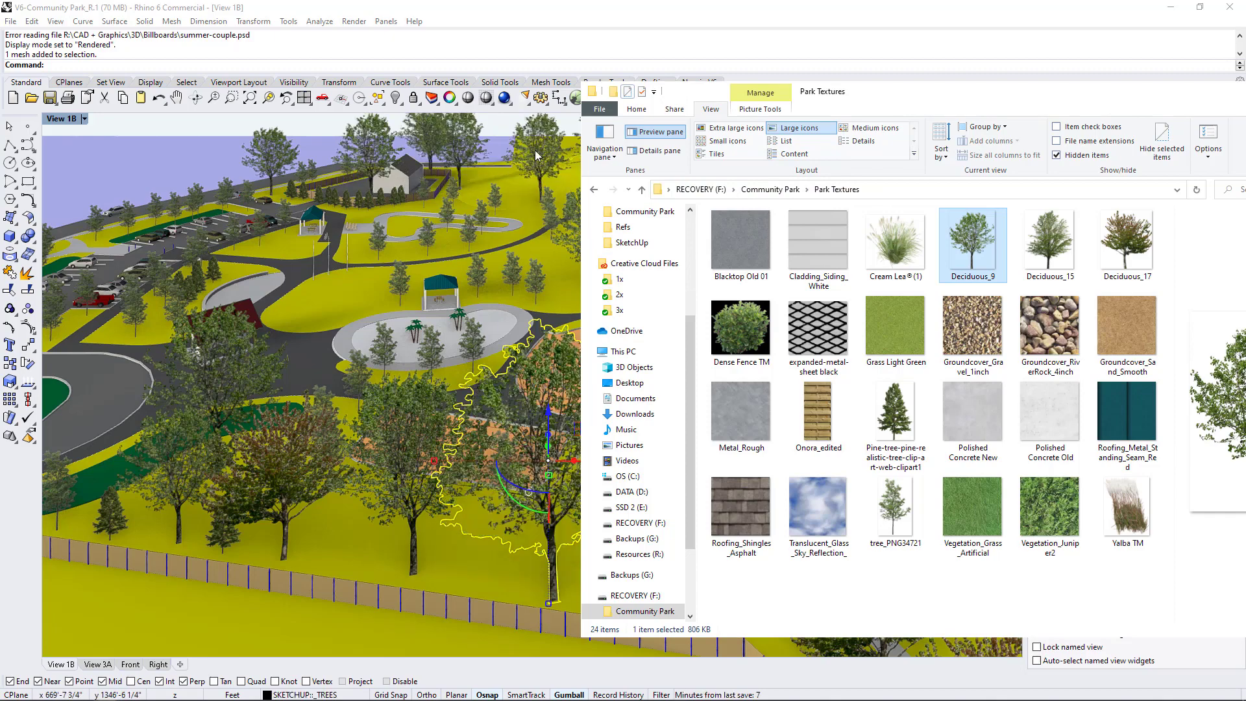
{"action": "left_click", "coordinate": [536, 51]}
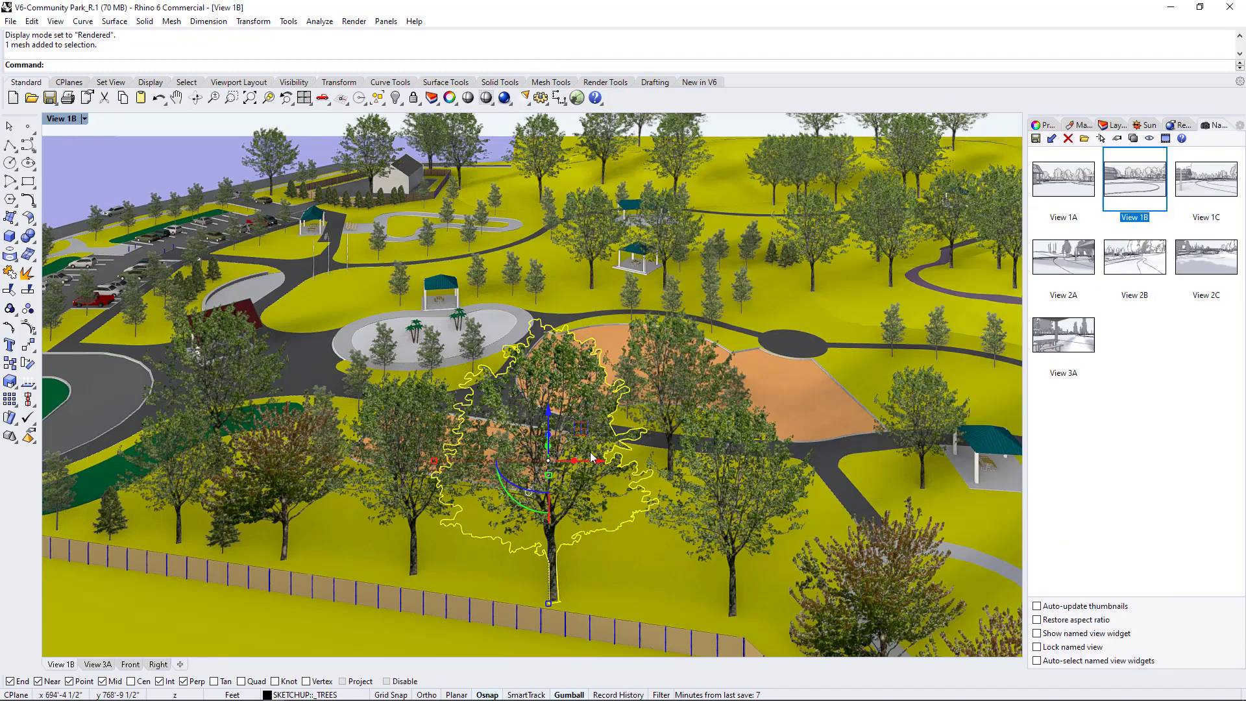
{"action": "right_click_drag", "start_coordinate": [592, 456], "coordinate": [605, 465]}
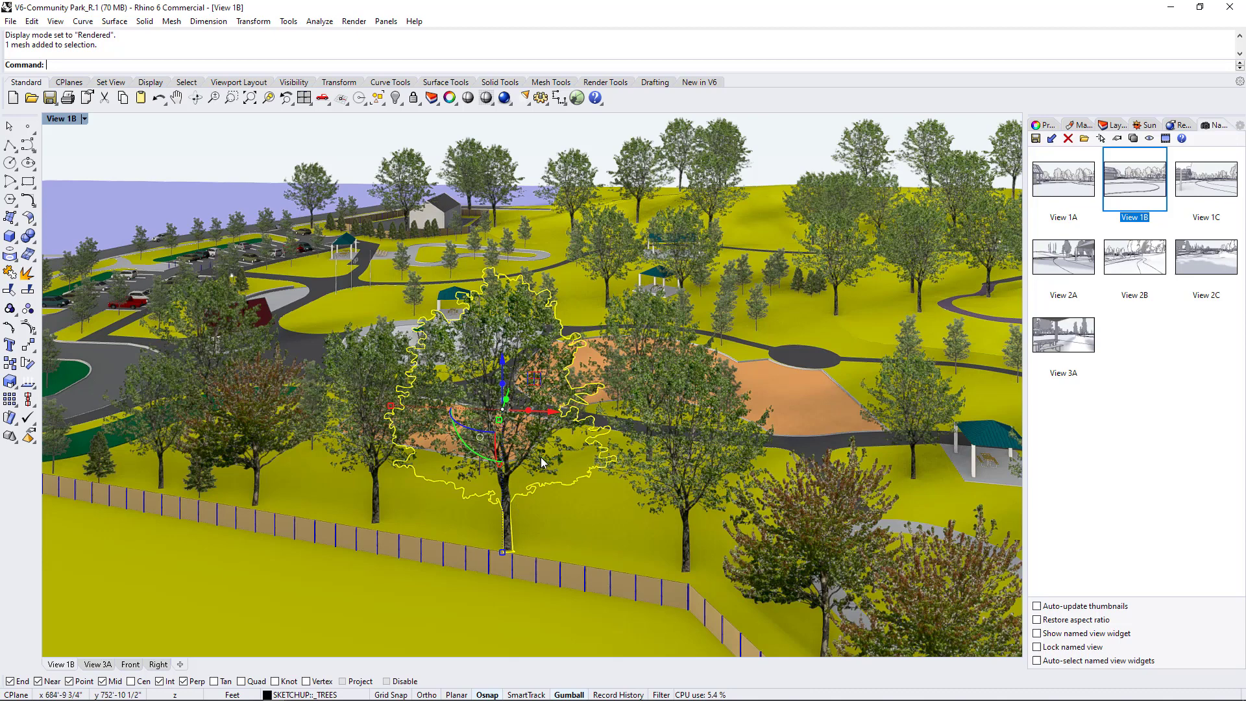
{"action": "key", "text": "ctrl+z"}
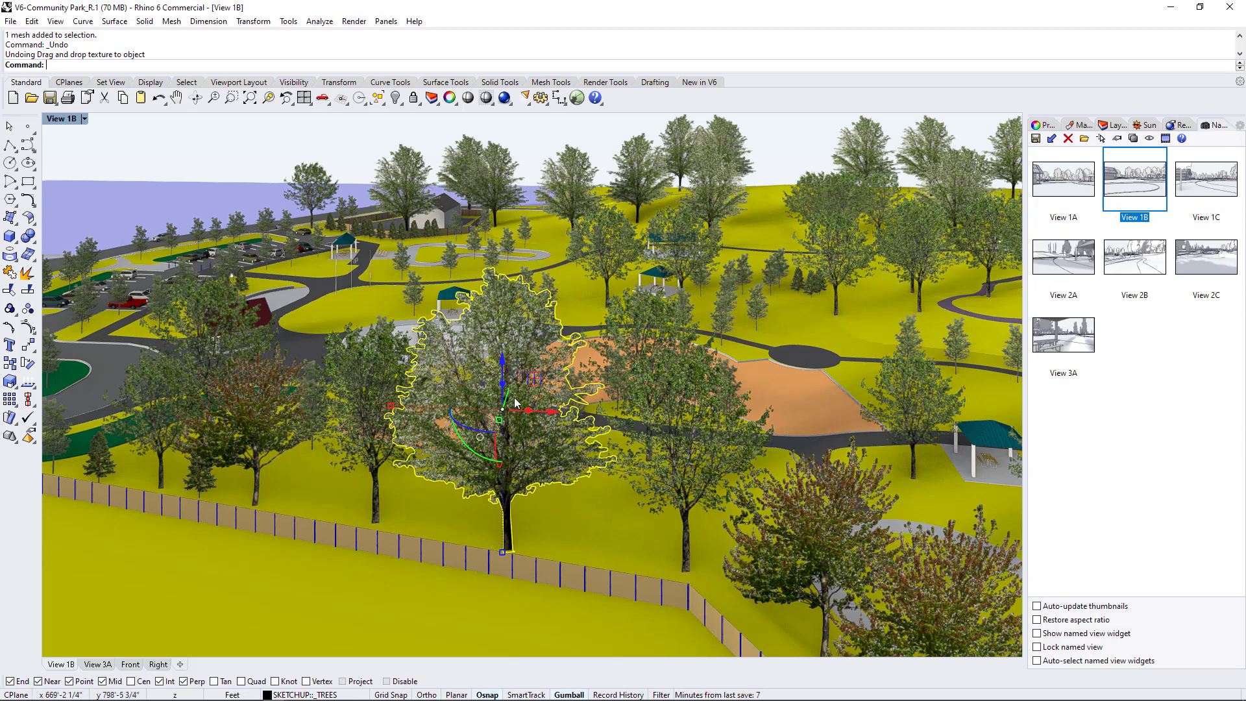
Compare the trees on either side of the large one by the fence, and look over the whole park
{"action": "left_click", "coordinate": [367, 362]}
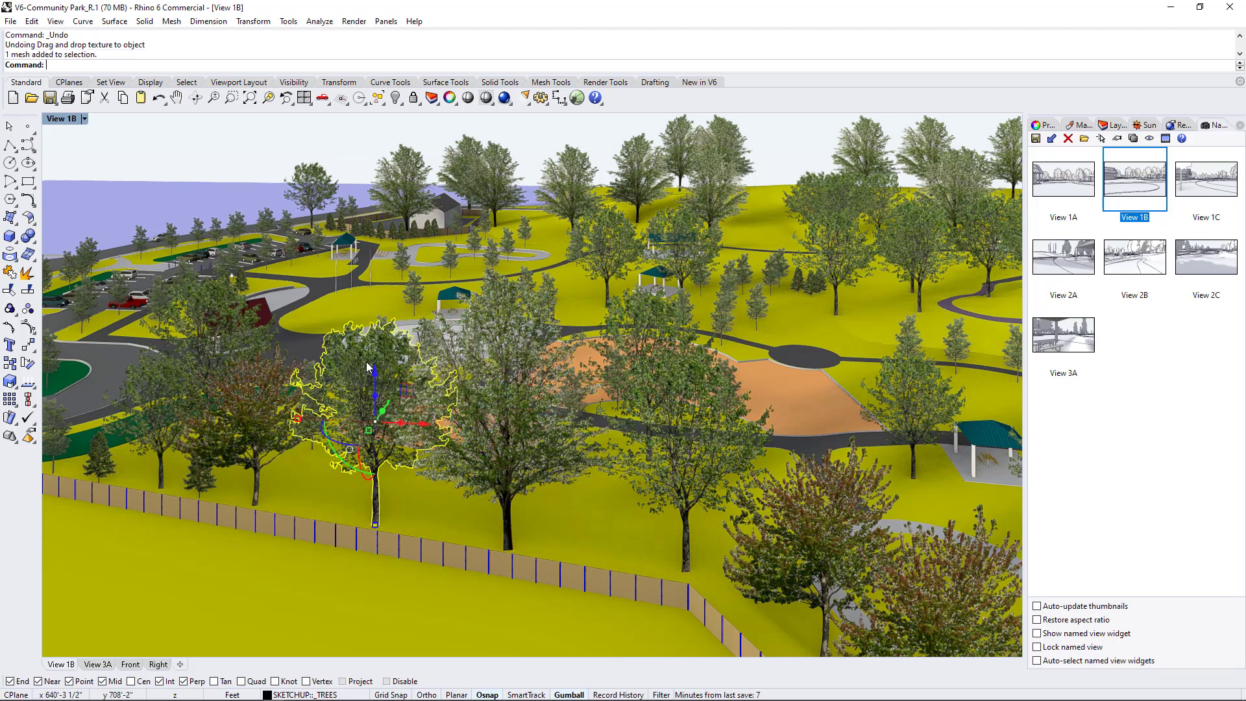
{"action": "left_click", "coordinate": [692, 455]}
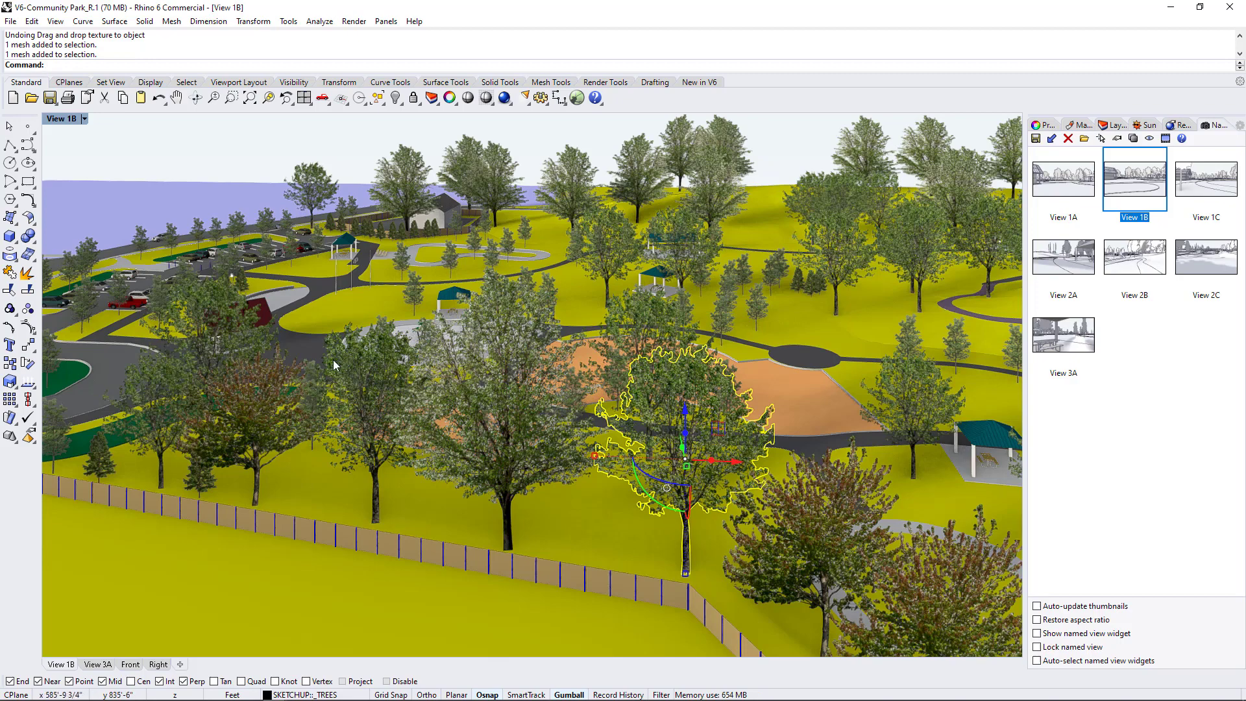
{"action": "left_click", "coordinate": [388, 394]}
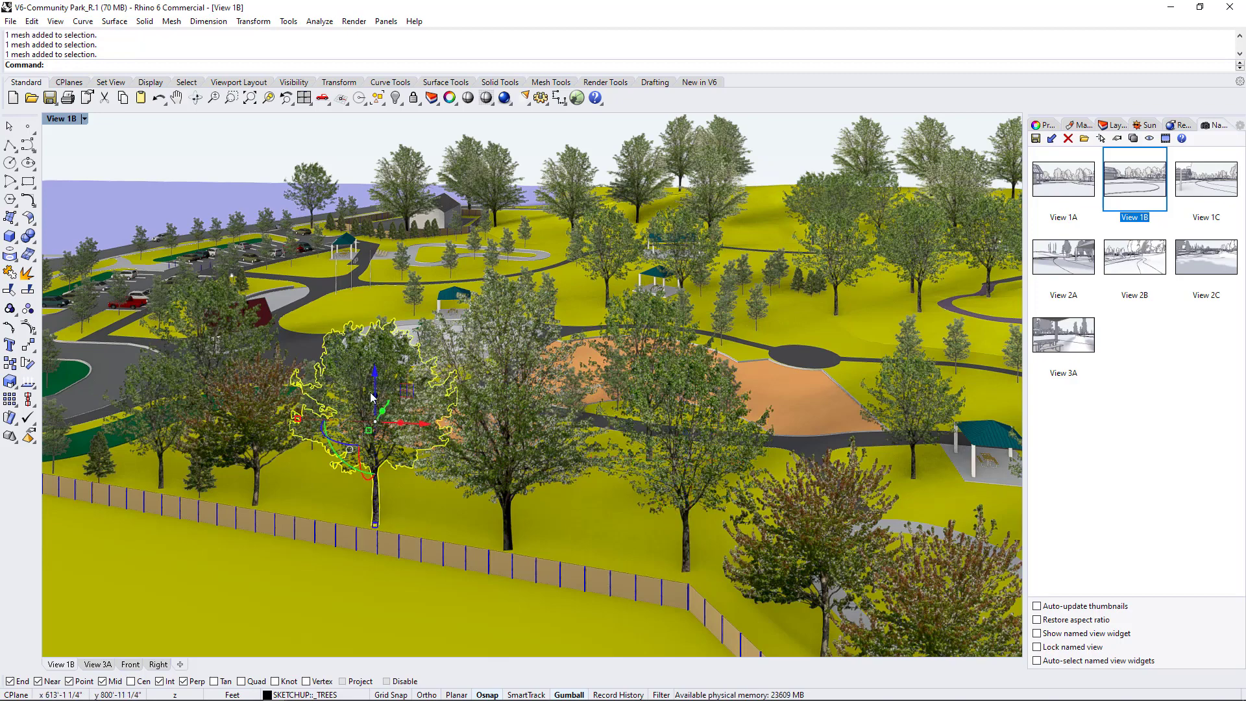
{"action": "key", "text": "Escape"}
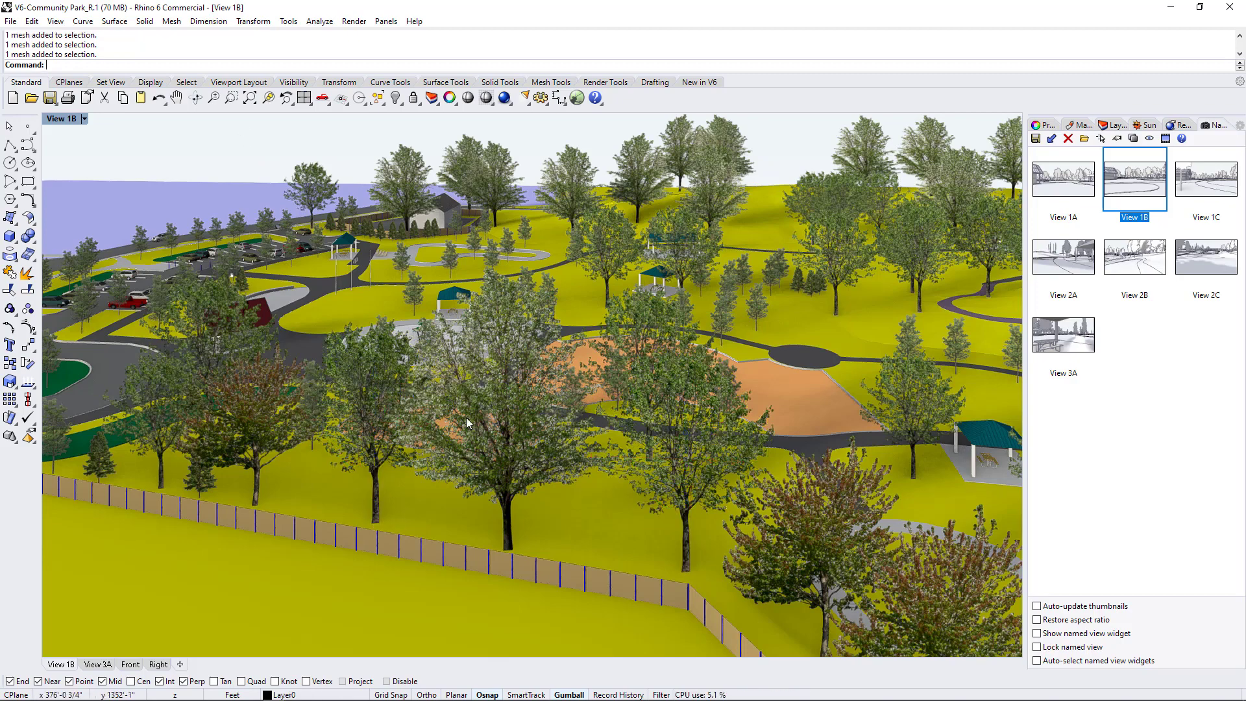
{"action": "right_click_drag", "start_coordinate": [467, 423], "coordinate": [542, 452]}
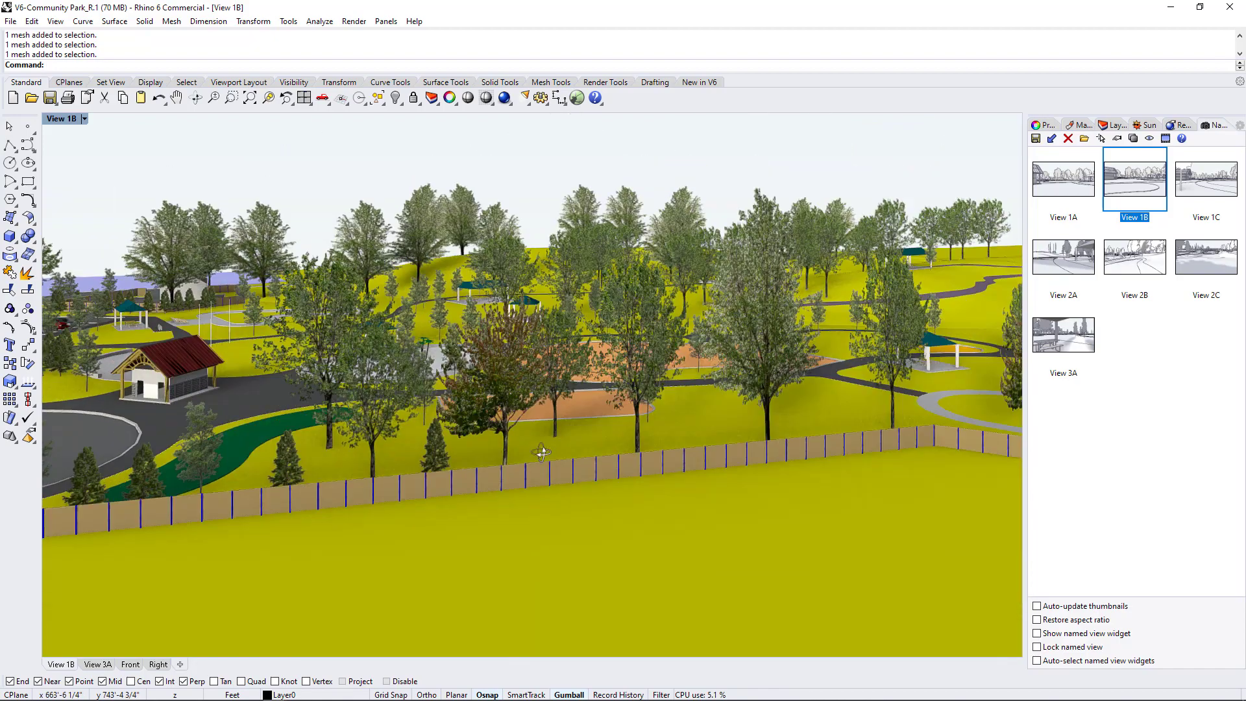
{"action": "right_click_drag", "start_coordinate": [684, 449], "coordinate": [701, 513]}
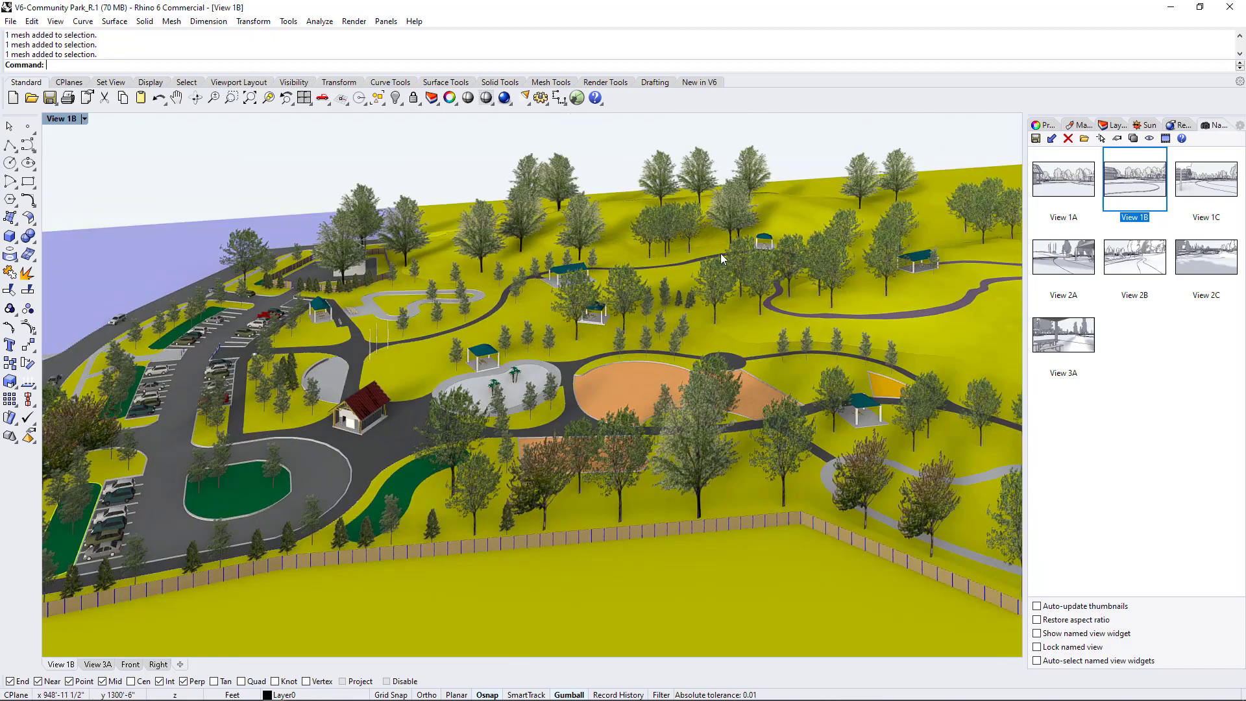
Bring the Cream Lea® (1) image from the Park Textures folder into the Rhino viewport as a Picture
{"action": "mouse_move", "coordinate": [117, 683]}
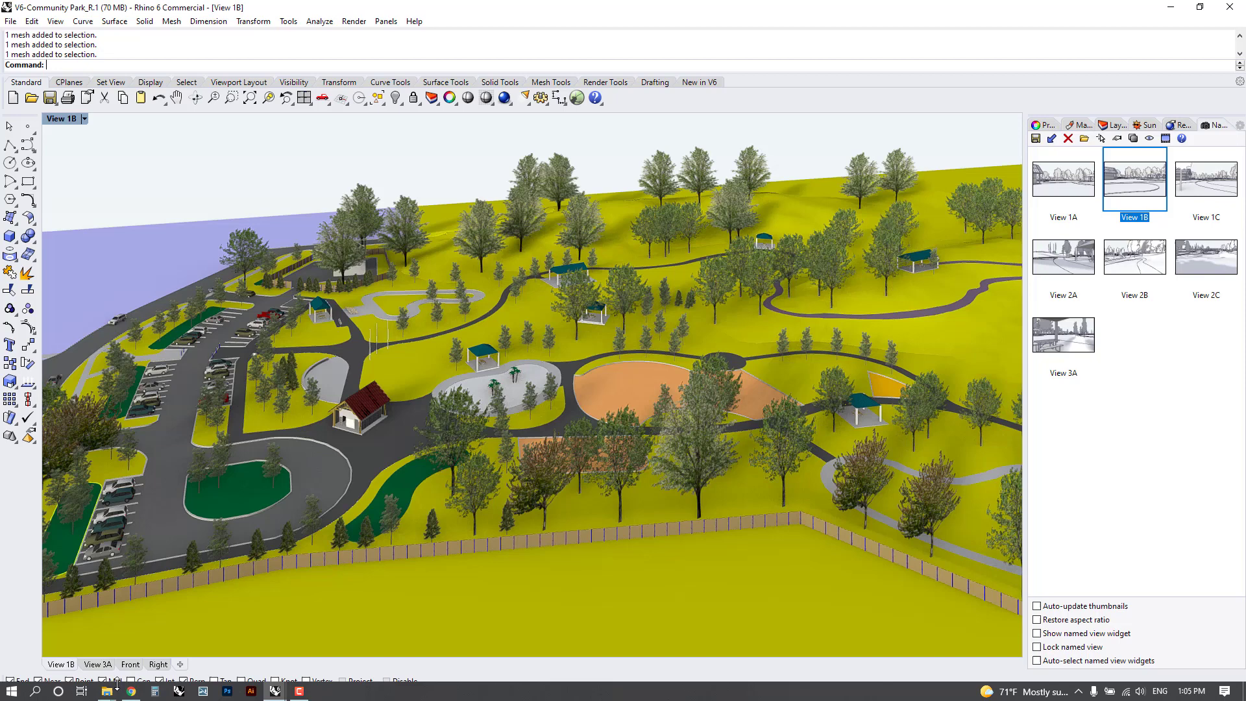
{"action": "left_click", "coordinate": [155, 665]}
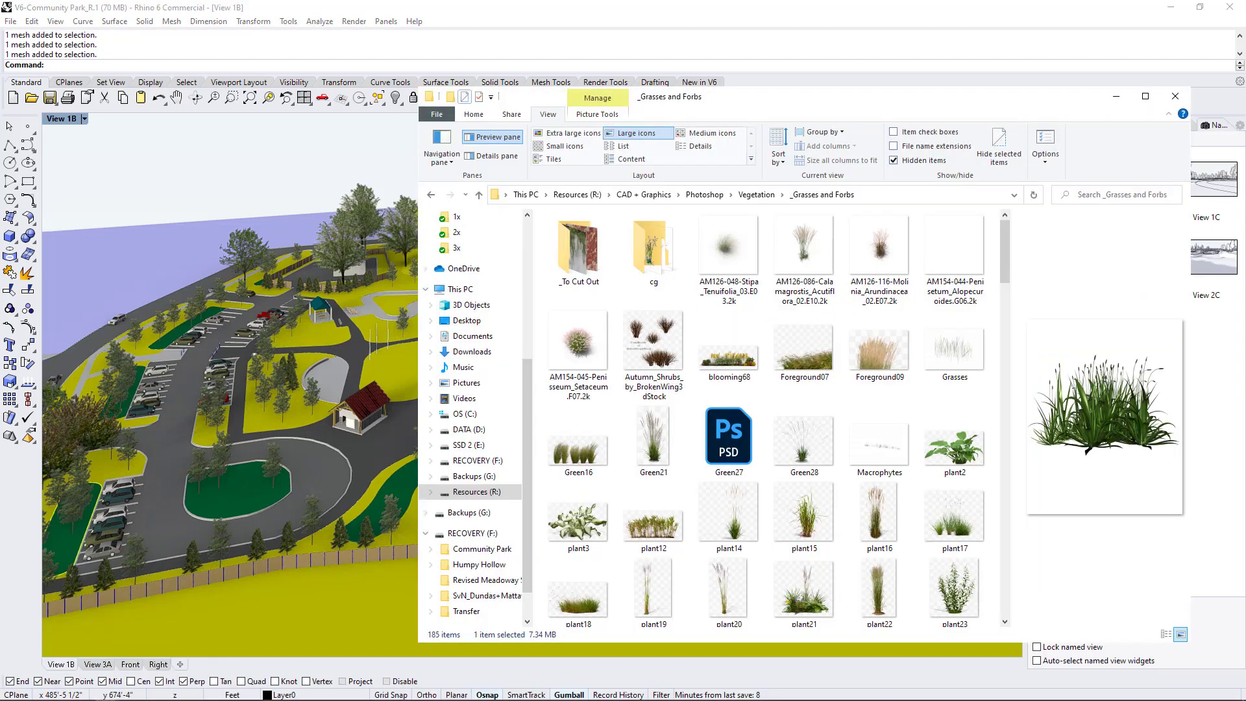
{"action": "left_click", "coordinate": [135, 618]}
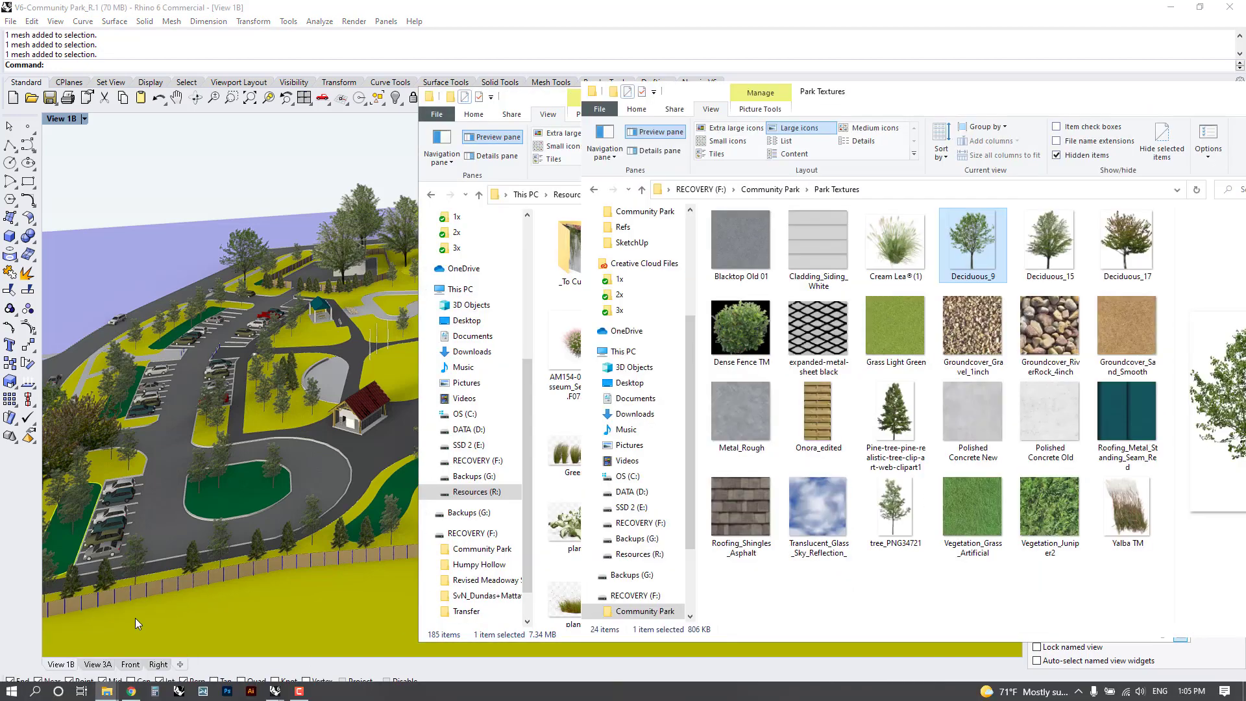
{"action": "left_click", "coordinate": [889, 586]}
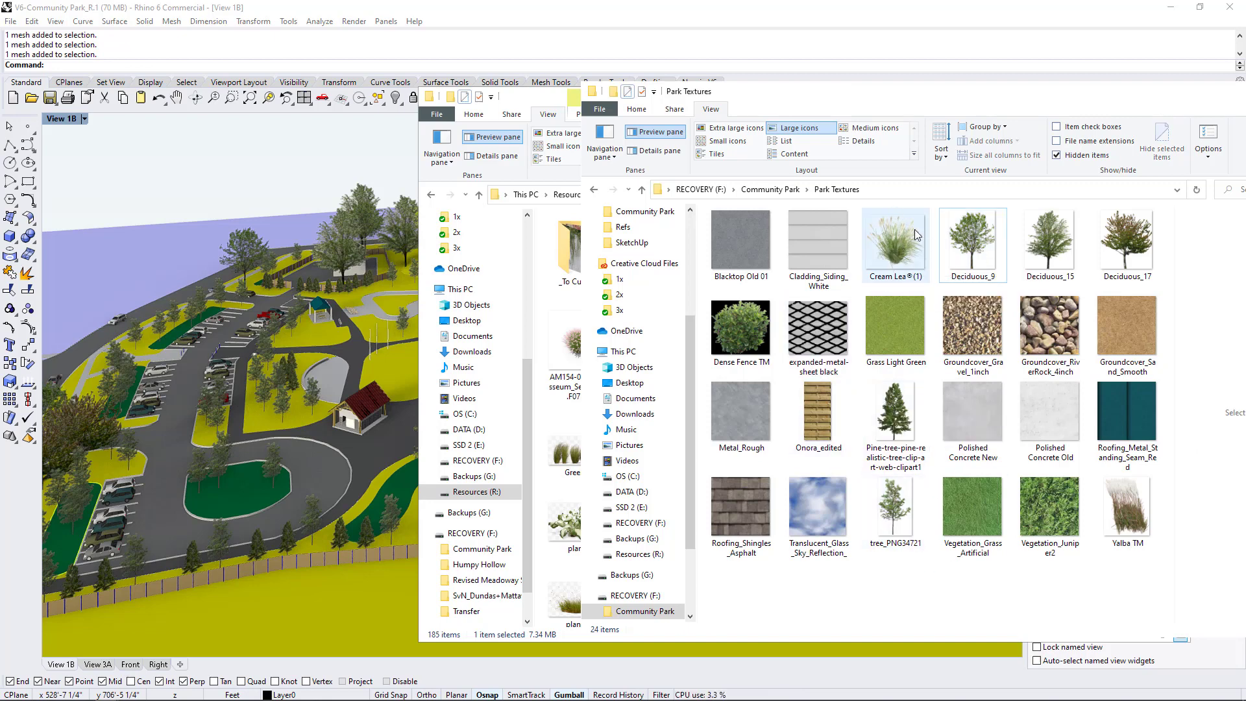
{"action": "left_click", "coordinate": [903, 255]}
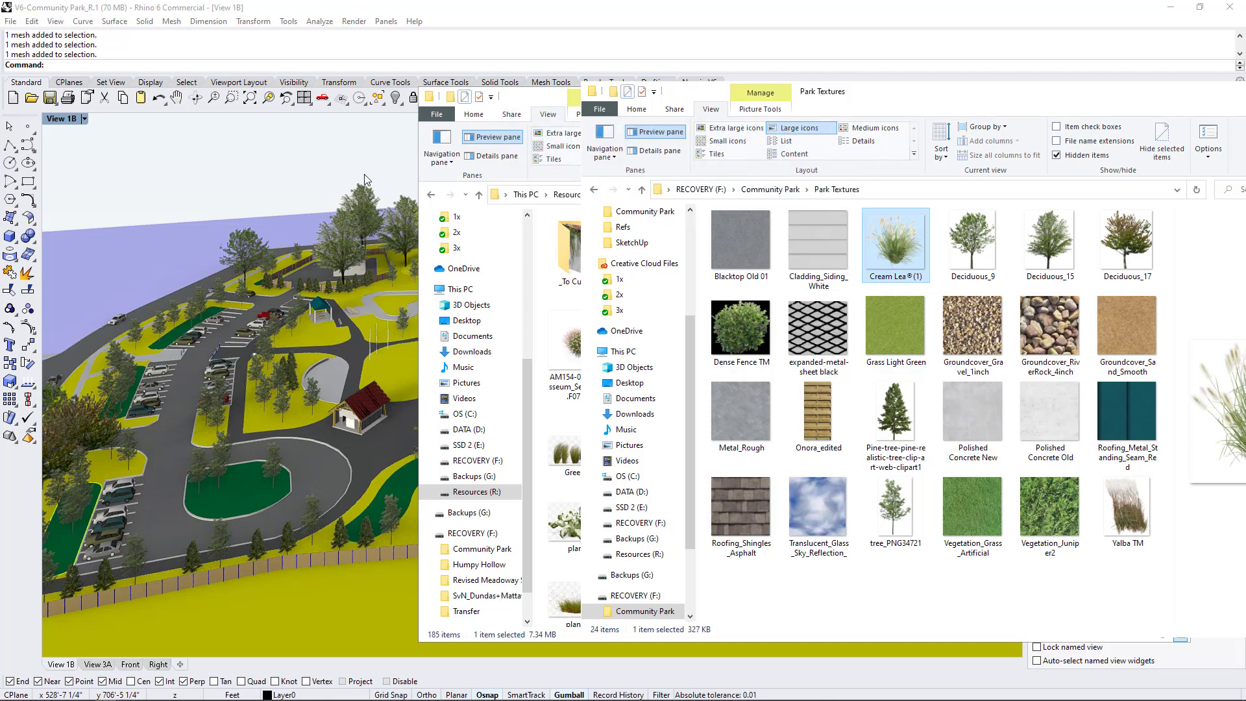
{"action": "left_click_drag", "start_coordinate": [296, 177], "coordinate": [389, 185]}
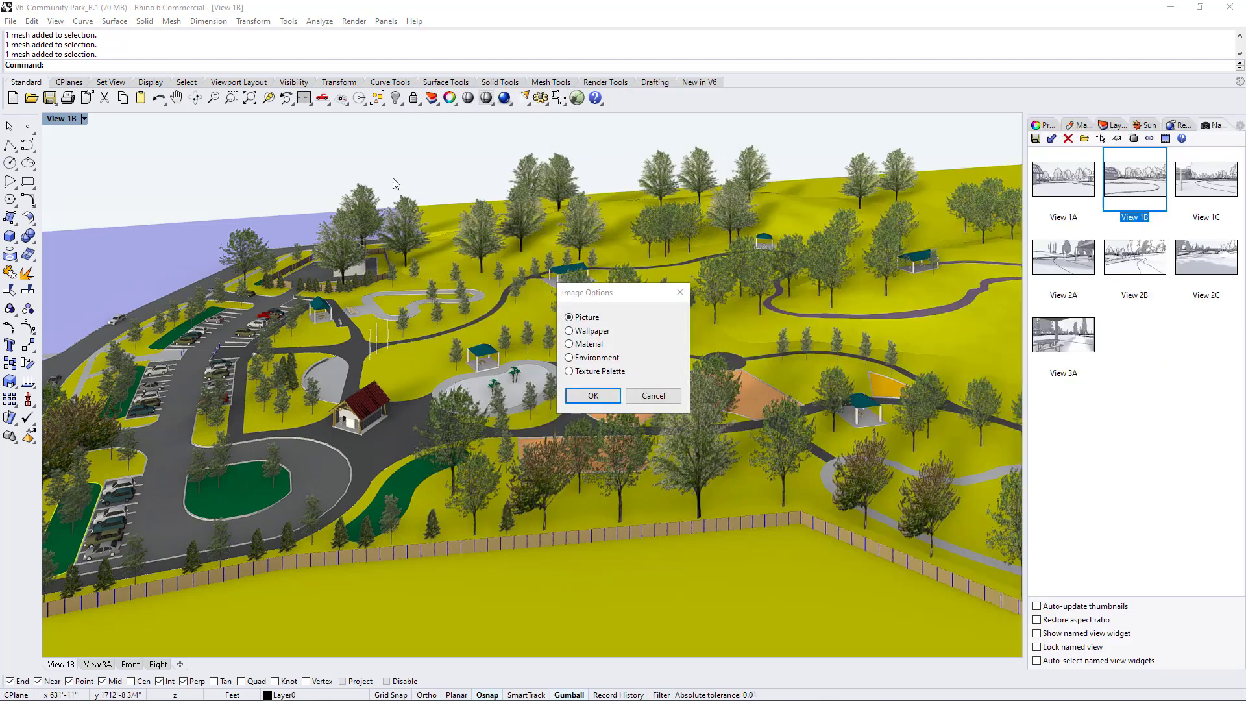
{"action": "left_click_drag", "start_coordinate": [584, 292], "coordinate": [318, 182]}
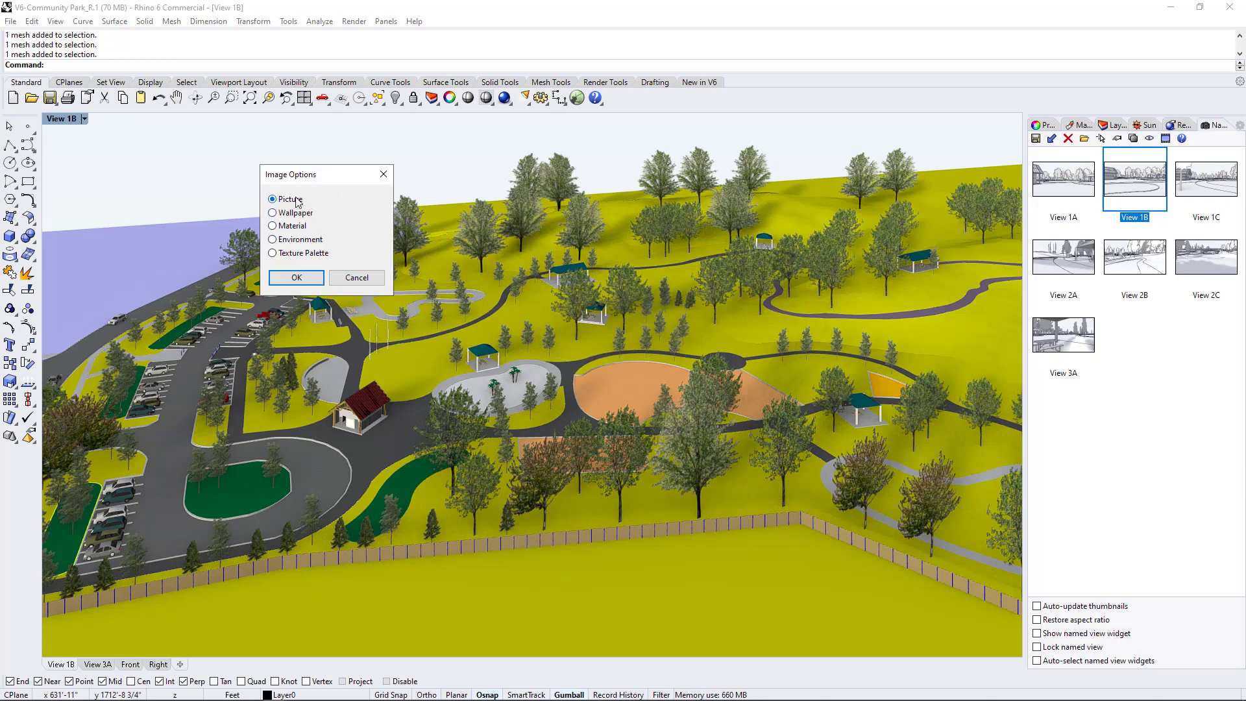
{"action": "left_click", "coordinate": [309, 279]}
Place the grass picture flat near the curved inner edge of the green planting bed by the gabled building, defining its two corners
{"action": "scroll", "coordinate": [557, 411], "scroll_direction": "down", "scroll_amount": 5}
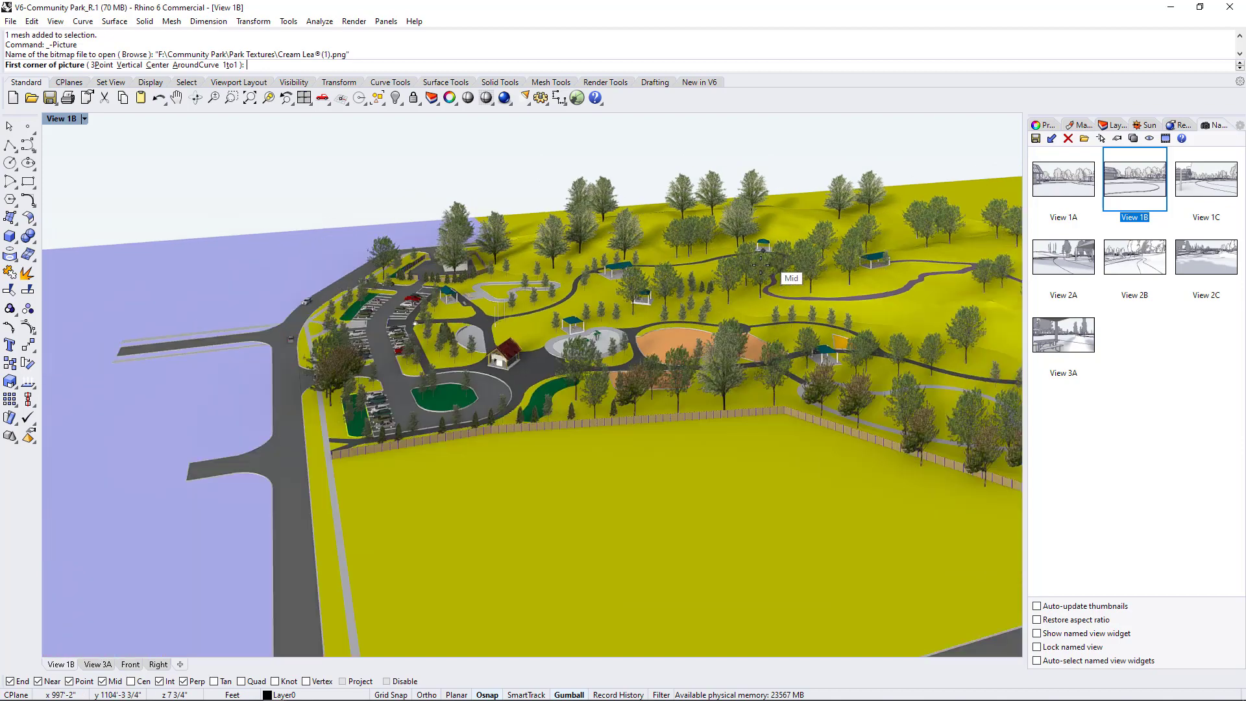
{"action": "scroll", "coordinate": [520, 414], "scroll_direction": "up", "scroll_amount": 4}
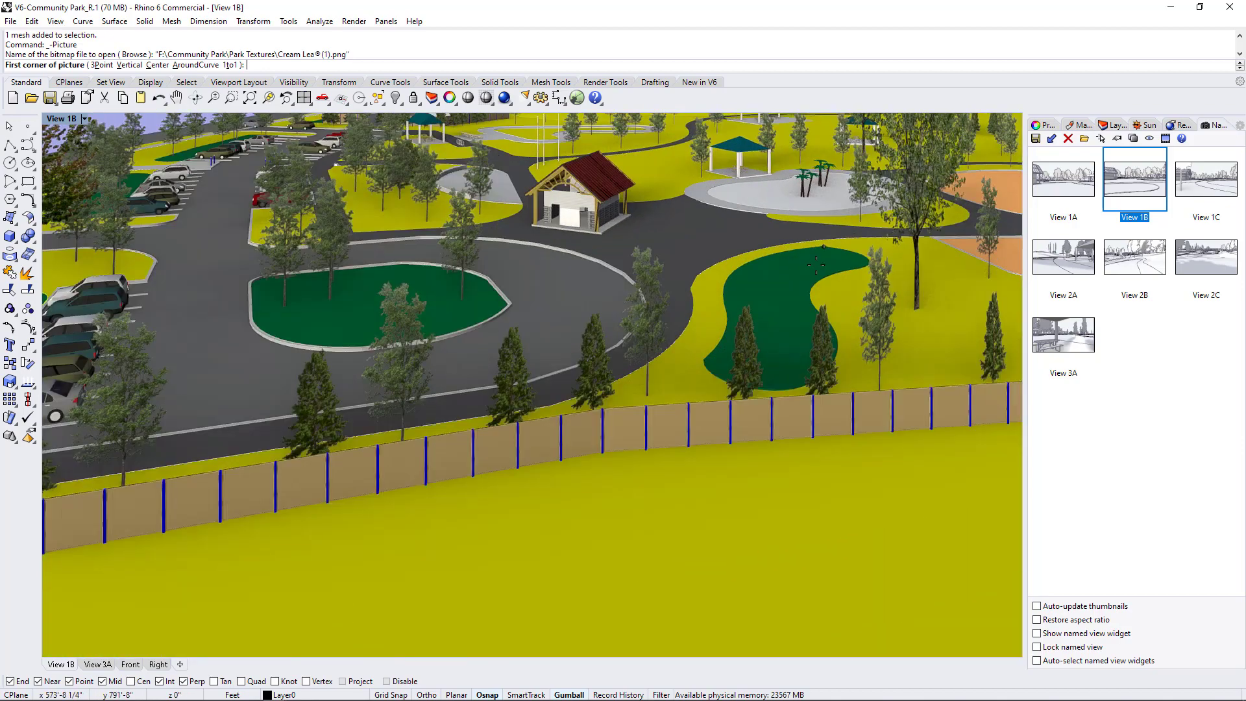
{"action": "scroll", "coordinate": [837, 286], "scroll_direction": "up", "scroll_amount": 2}
{"action": "left_click", "coordinate": [837, 278]}
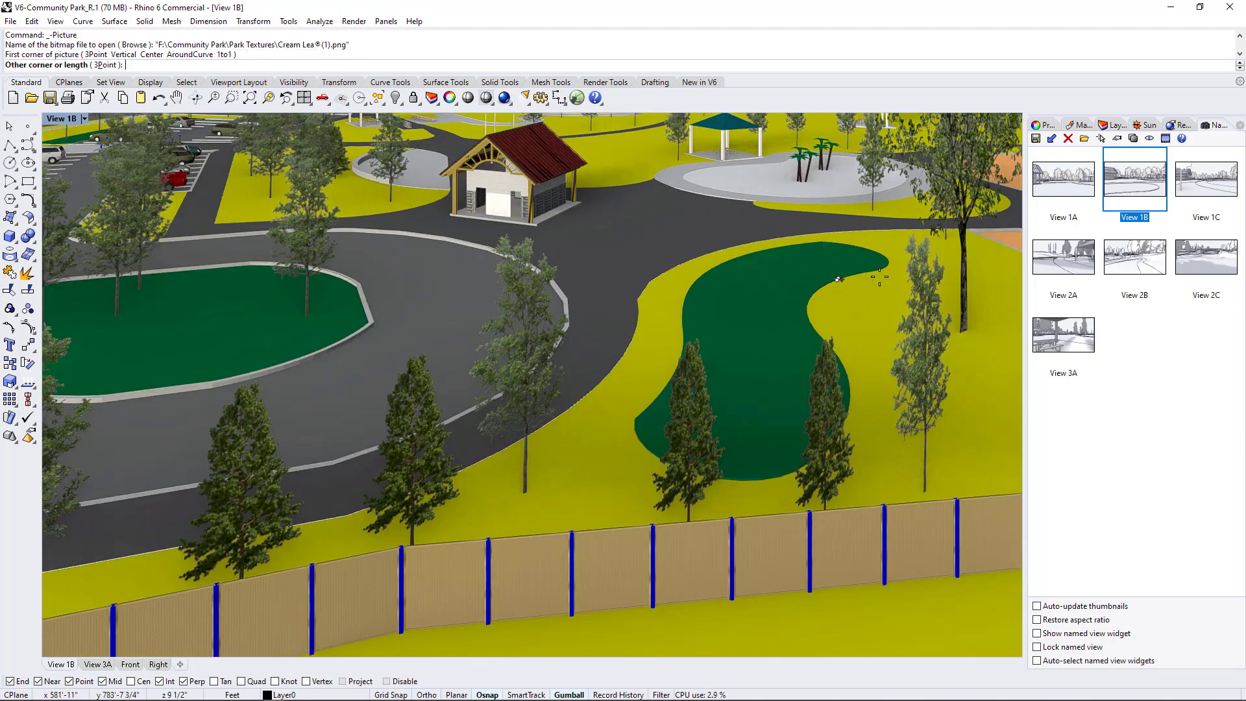
{"action": "scroll", "coordinate": [854, 263], "scroll_direction": "up", "scroll_amount": 3}
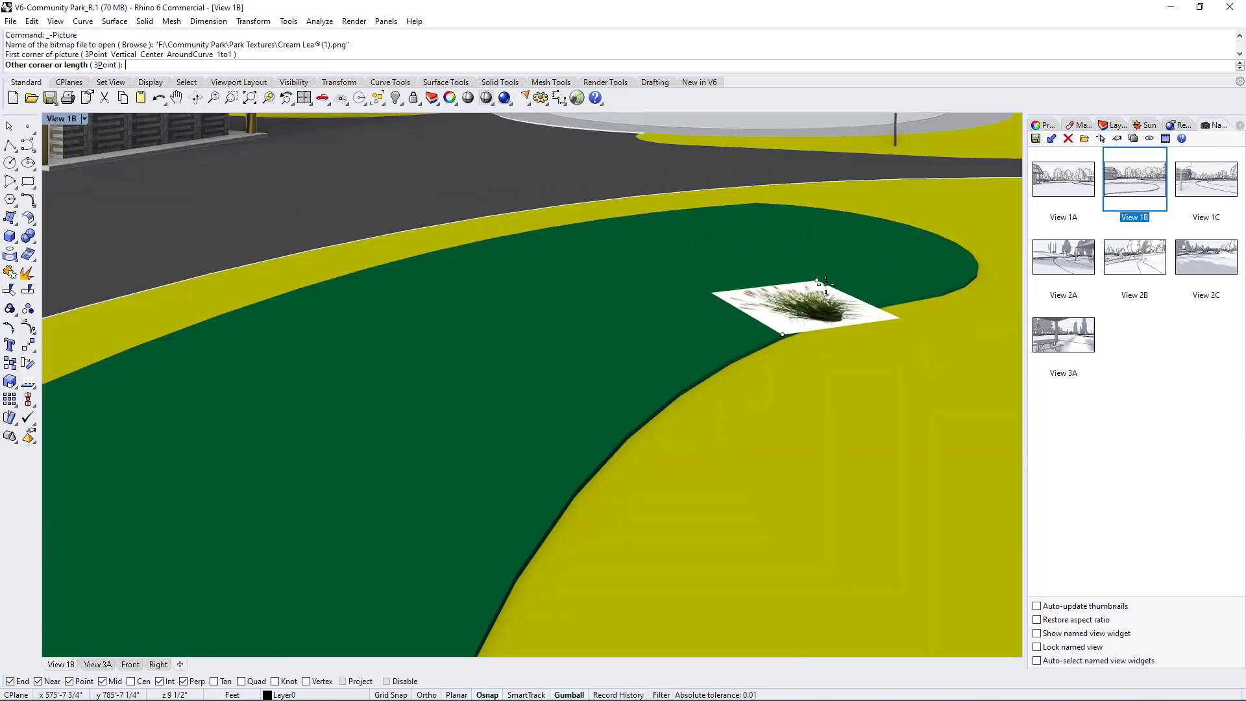
{"action": "scroll", "coordinate": [808, 318], "scroll_direction": "up", "scroll_amount": 3}
{"action": "scroll", "coordinate": [808, 318], "scroll_direction": "down", "scroll_amount": 4}
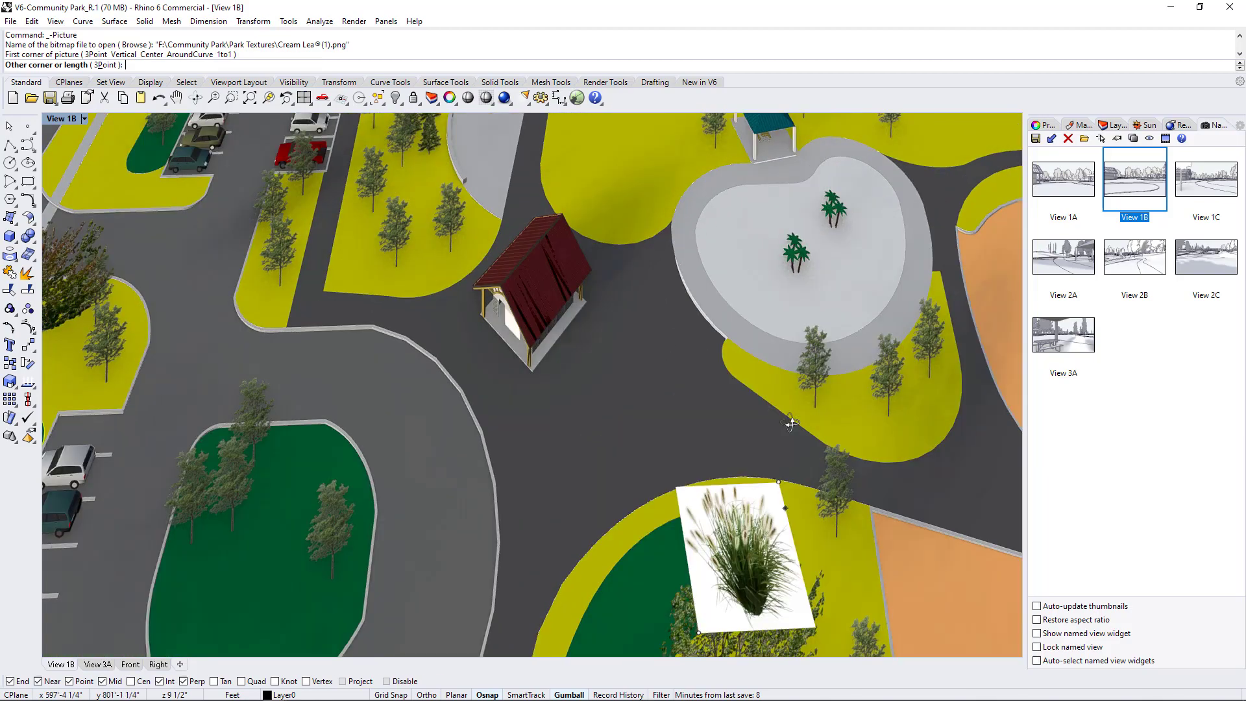
{"action": "scroll", "coordinate": [771, 542], "scroll_direction": "down", "scroll_amount": 3}
{"action": "scroll", "coordinate": [771, 542], "scroll_direction": "up", "scroll_amount": 2}
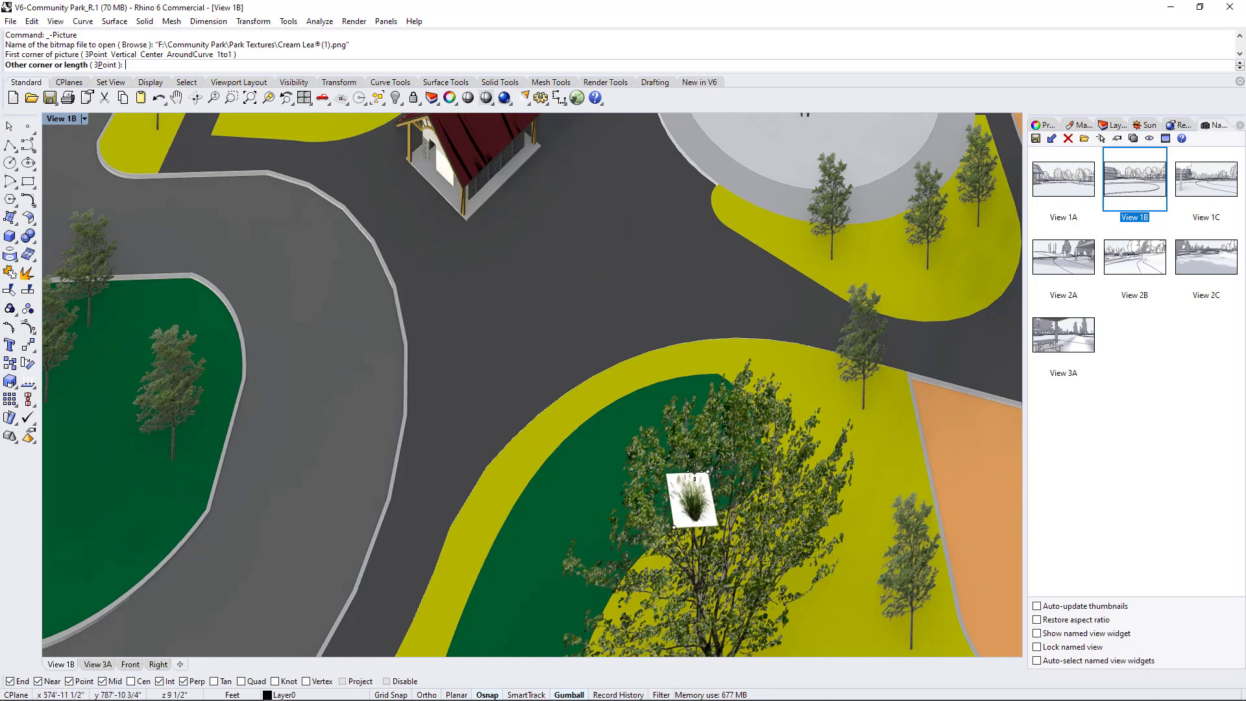
{"action": "left_click", "coordinate": [718, 526]}
Examine the placed grass picture on the planting bed, including its transparent background and its base at the bed edge
{"action": "scroll", "coordinate": [694, 507], "scroll_direction": "up", "scroll_amount": 5}
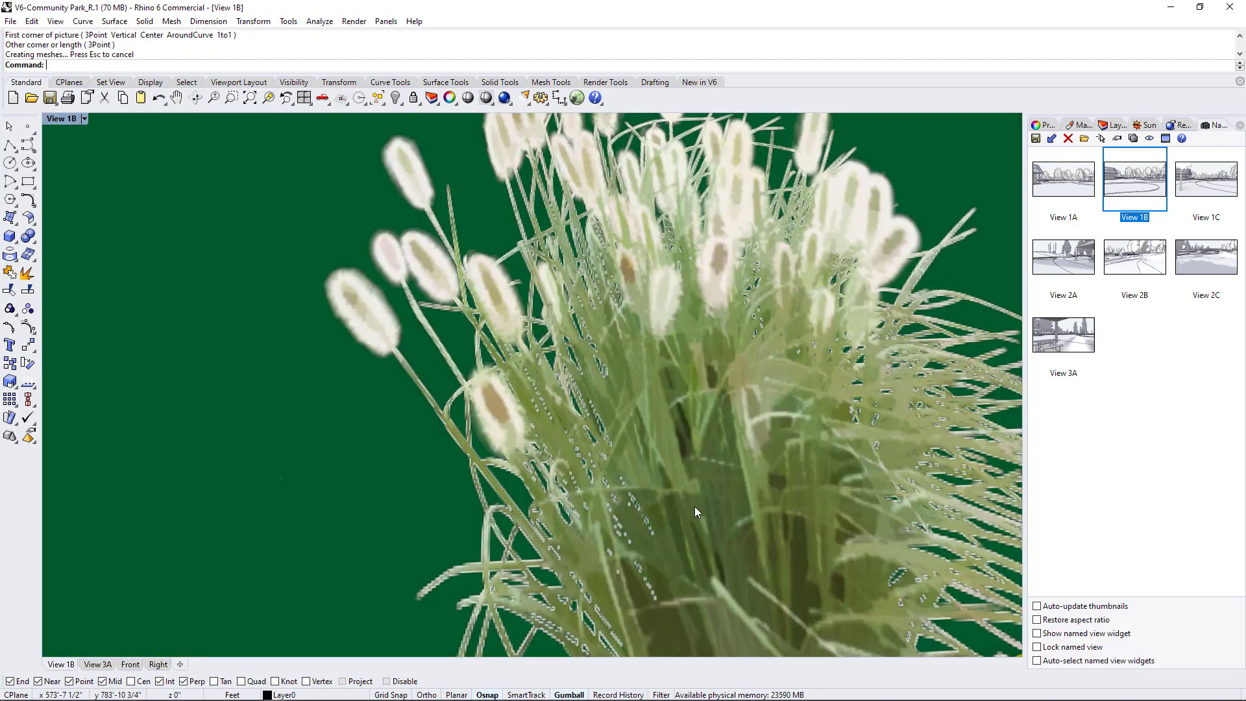
{"action": "scroll", "coordinate": [740, 517], "scroll_direction": "down", "scroll_amount": 4}
{"action": "scroll", "coordinate": [675, 483], "scroll_direction": "down", "scroll_amount": 3}
{"action": "scroll", "coordinate": [681, 484], "scroll_direction": "up", "scroll_amount": 6}
{"action": "right_click_drag", "start_coordinate": [683, 486], "coordinate": [785, 495]}
{"action": "scroll", "coordinate": [659, 497], "scroll_direction": "down", "scroll_amount": 5}
{"action": "scroll", "coordinate": [902, 331], "scroll_direction": "up", "scroll_amount": 3}
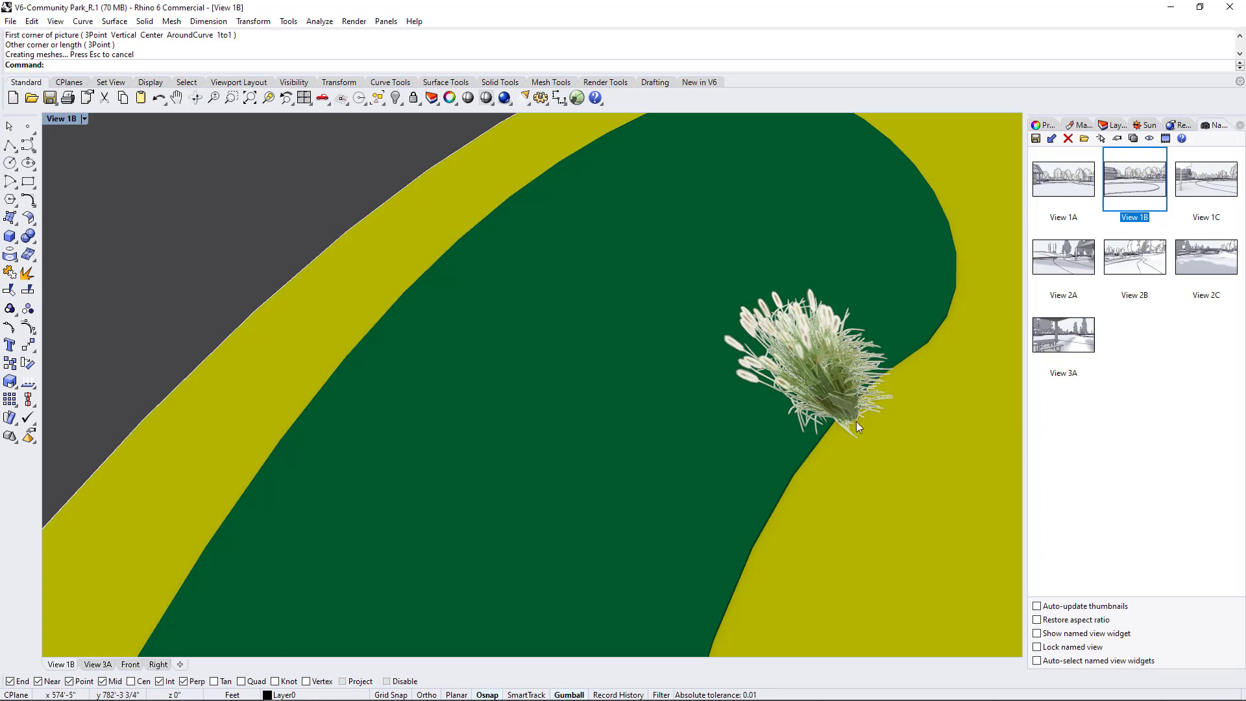
Select the Cream Lea® grass picture surface on the planting bed, zoom to it and show its object properties
{"action": "left_click", "coordinate": [835, 348]}
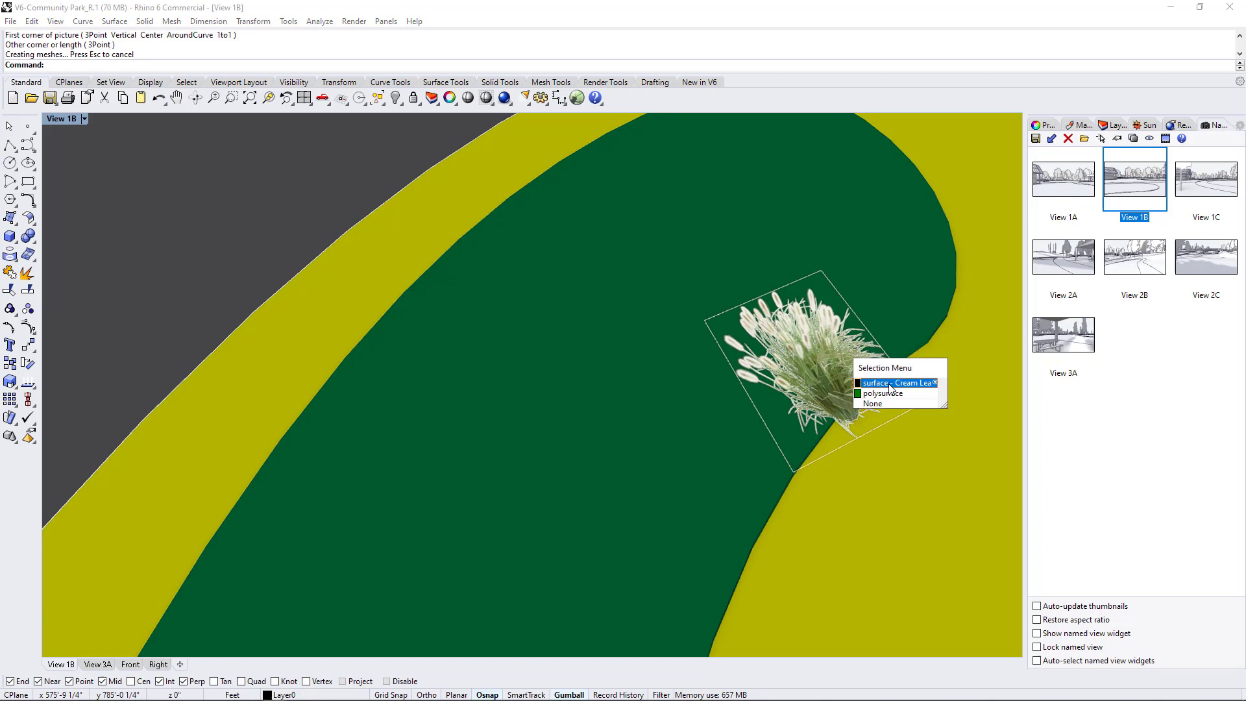
{"action": "left_click", "coordinate": [889, 384]}
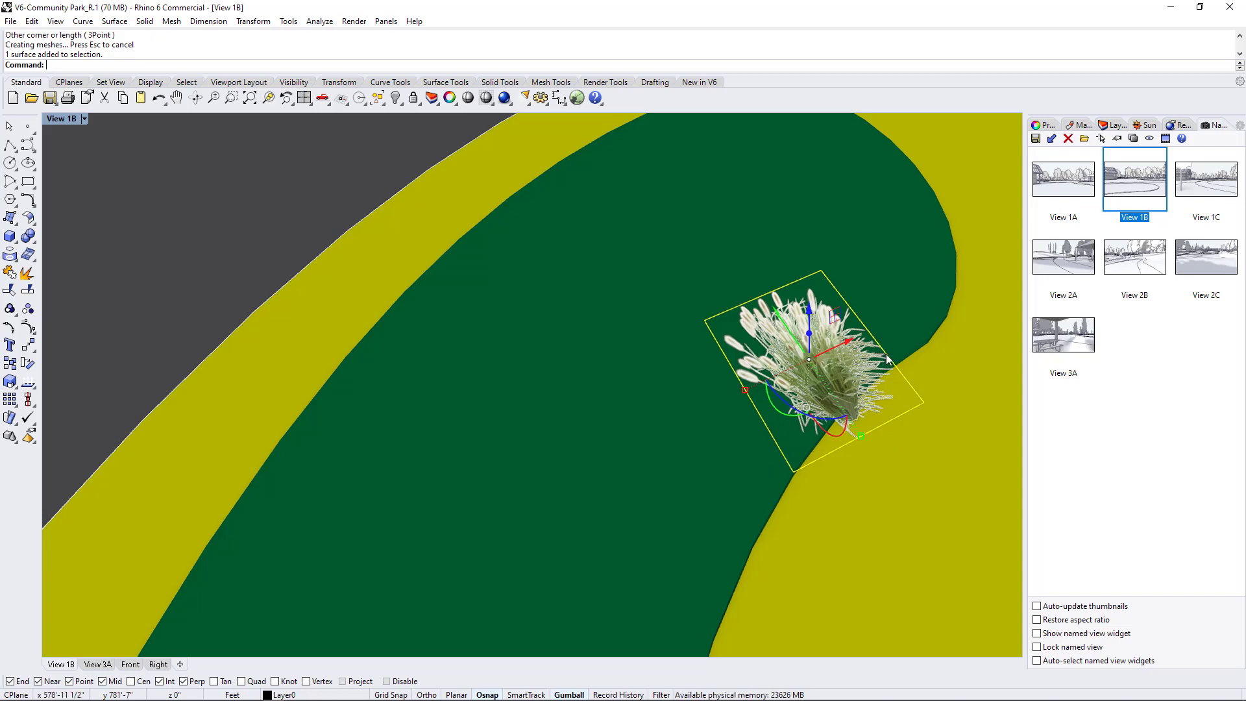
{"action": "scroll", "coordinate": [731, 436], "scroll_direction": "down", "scroll_amount": 3}
{"action": "mouse_move", "coordinate": [825, 494]}
{"action": "right_mouse_down"}
{"action": "mouse_move", "coordinate": [860, 492]}
{"action": "mouse_move", "coordinate": [835, 498]}
{"action": "right_mouse_up"}
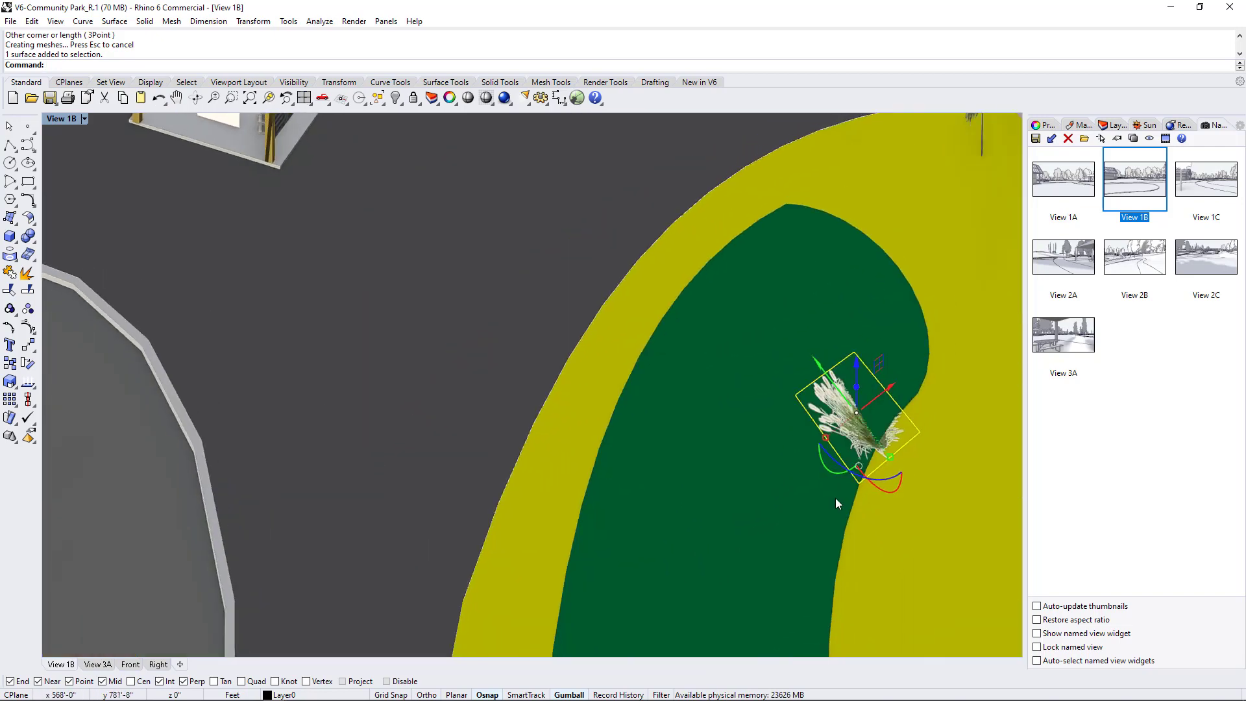
{"action": "type", "text": "zsa"}
{"action": "key", "text": "Return"}
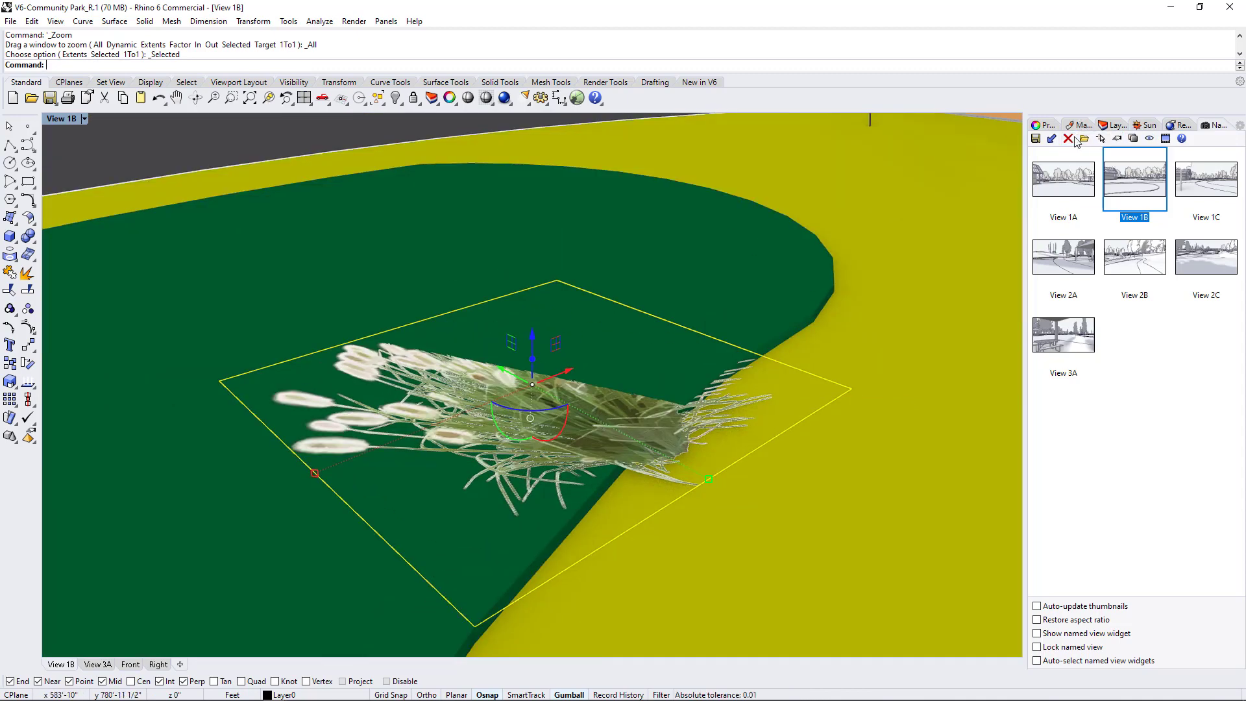
{"action": "left_click", "coordinate": [1045, 125]}
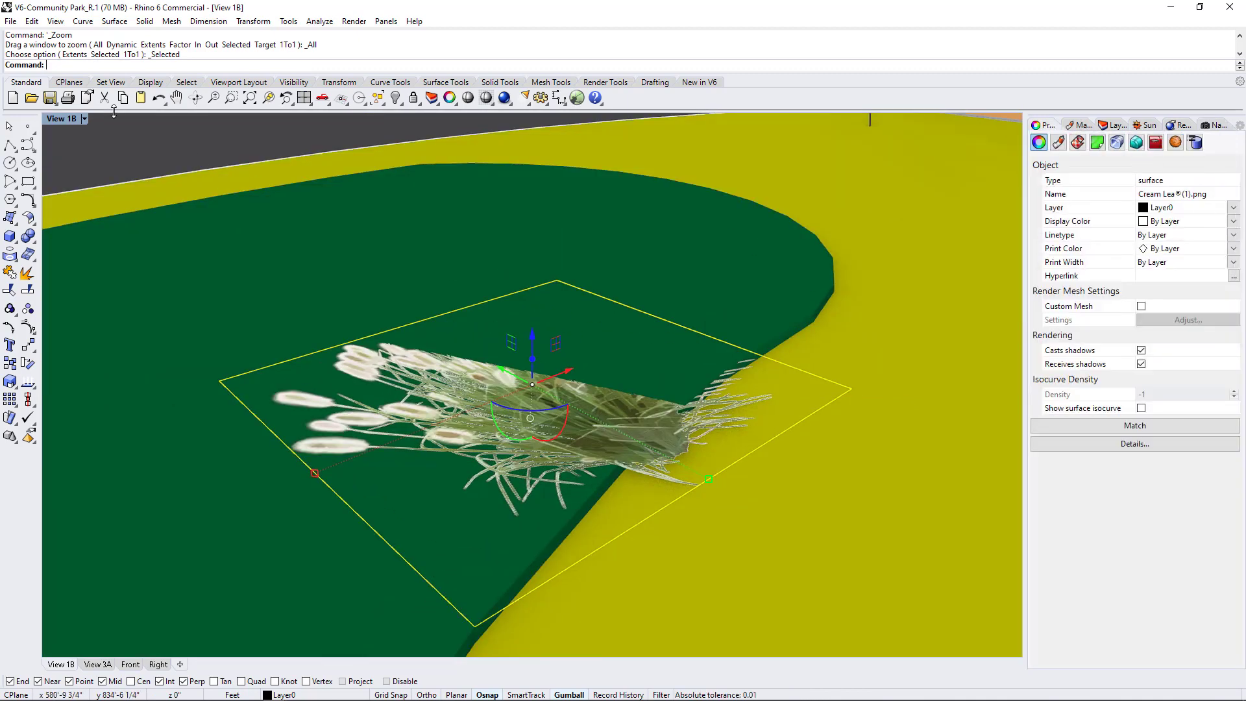
Switch the View 1B viewport to the default Perspective view
{"action": "left_click", "coordinate": [89, 118]}
{"action": "left_click", "coordinate": [85, 118]}
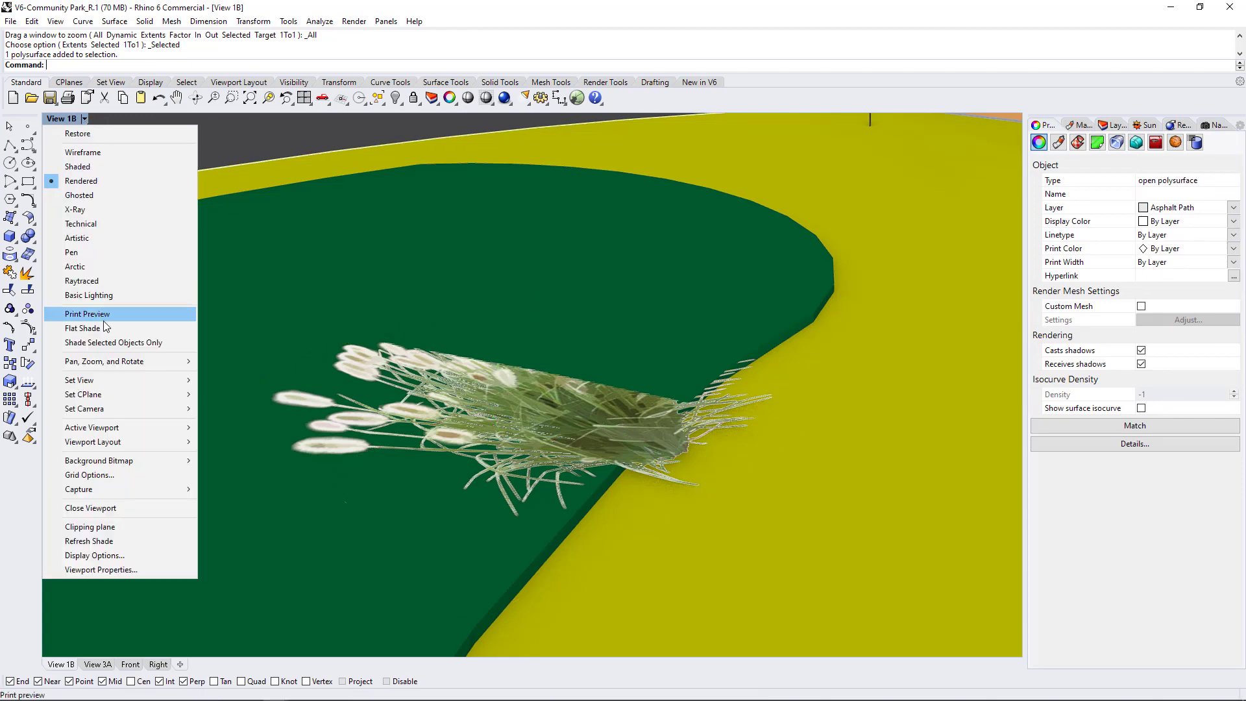
{"action": "mouse_move", "coordinate": [111, 382]}
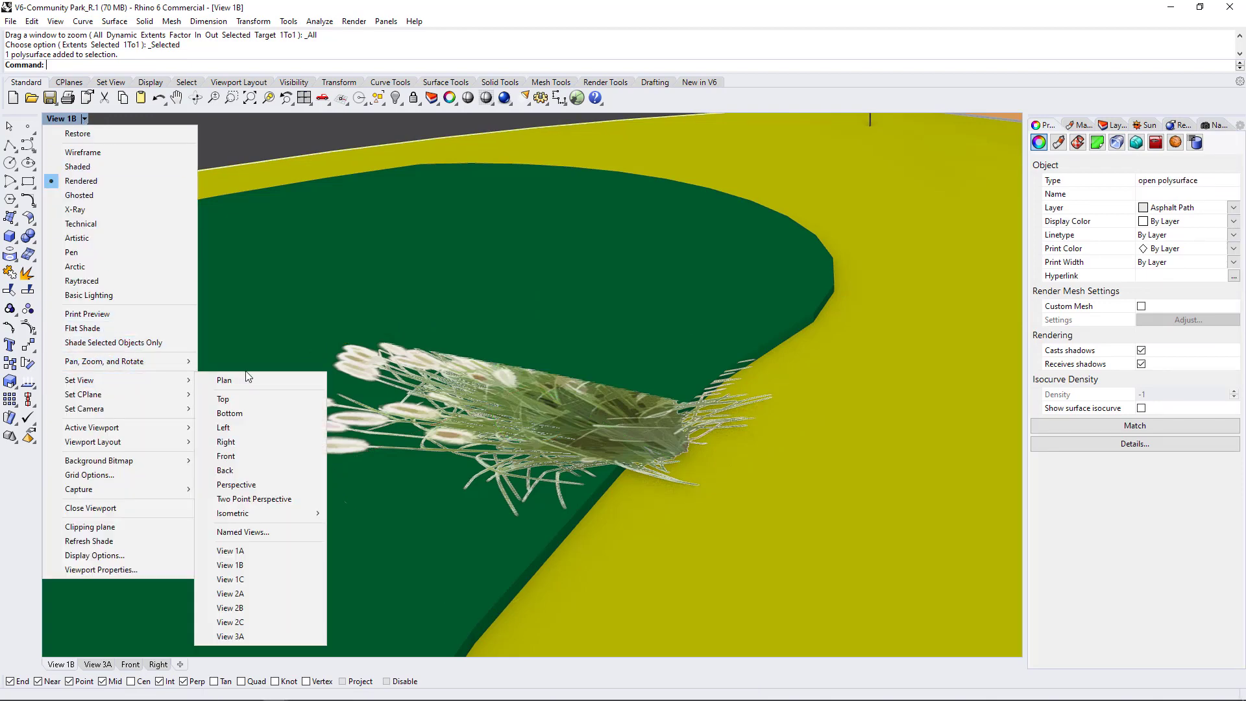
{"action": "left_click", "coordinate": [236, 484]}
Rotate the grass picture 90° to stand upright and raise it until its base sits on the planting bed
{"action": "left_click", "coordinate": [506, 427]}
{"action": "left_click", "coordinate": [566, 448]}
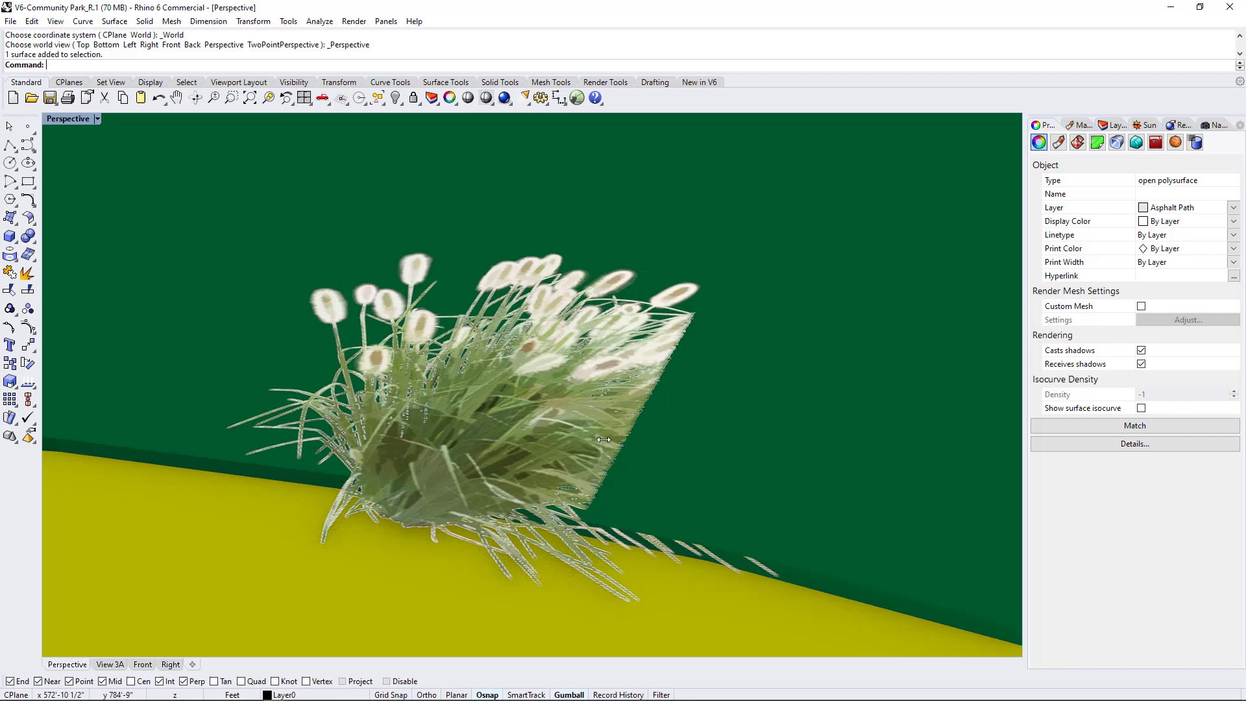
{"action": "type", "text": "zsa"}
{"action": "key", "text": "Return"}
{"action": "scroll", "coordinate": [519, 428], "scroll_direction": "down", "scroll_amount": 3}
{"action": "right_click_drag", "start_coordinate": [519, 428], "coordinate": [694, 446]}
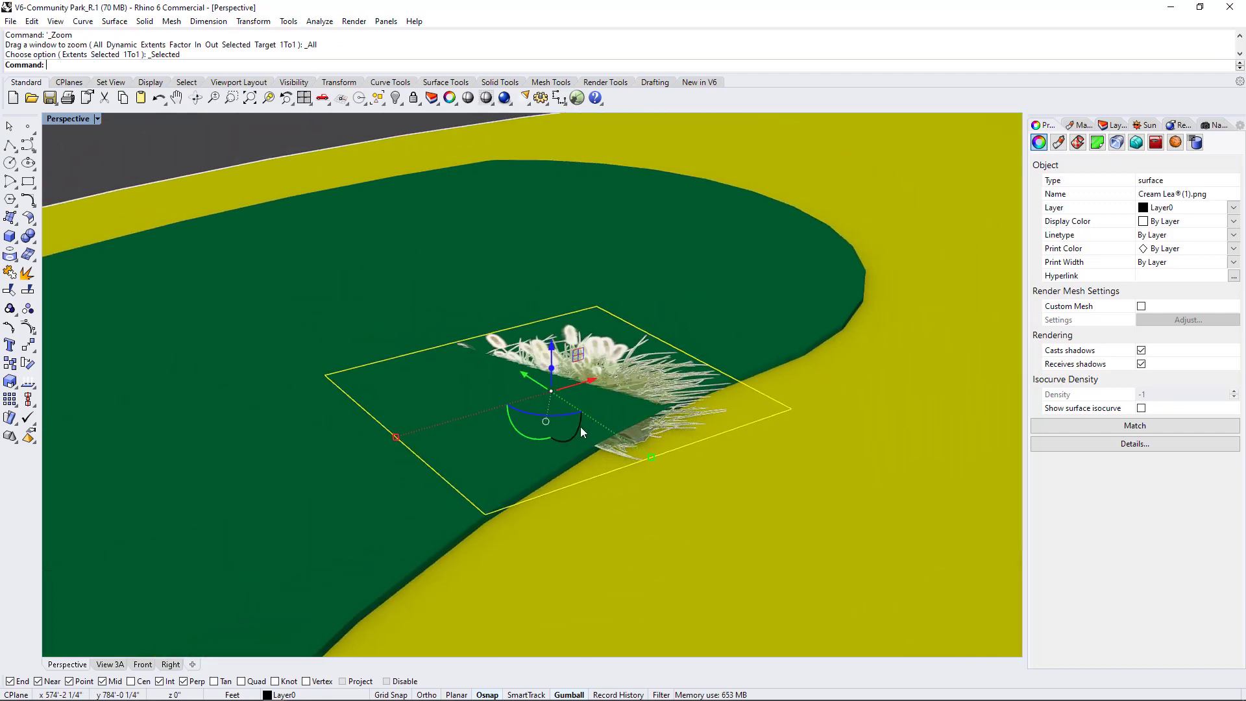
{"action": "left_click_drag", "start_coordinate": [581, 422], "coordinate": [535, 458], "text": "shift"}
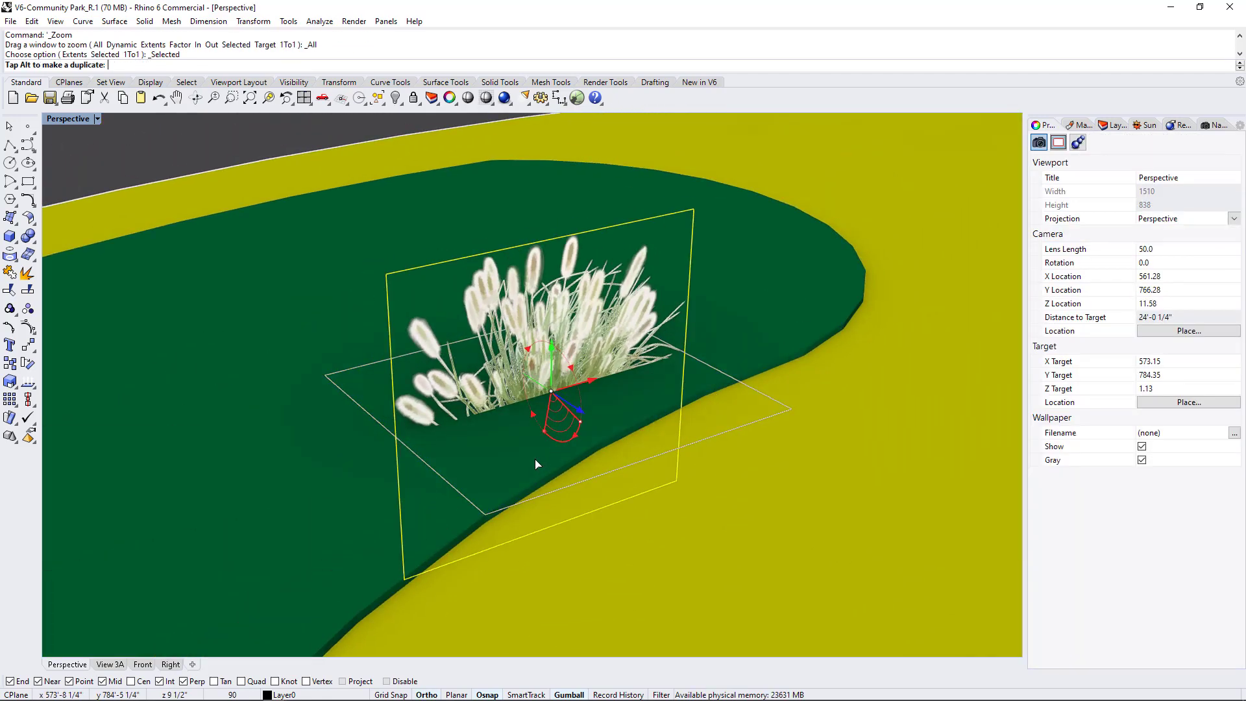
{"action": "left_click_drag", "start_coordinate": [552, 354], "coordinate": [553, 194]}
{"action": "scroll", "coordinate": [720, 439], "scroll_direction": "down", "scroll_amount": 2}
{"action": "right_click_drag", "start_coordinate": [721, 438], "coordinate": [518, 408]}
{"action": "right_click_drag", "start_coordinate": [584, 486], "coordinate": [699, 517]}
{"action": "scroll", "coordinate": [645, 388], "scroll_direction": "up", "scroll_amount": 8}
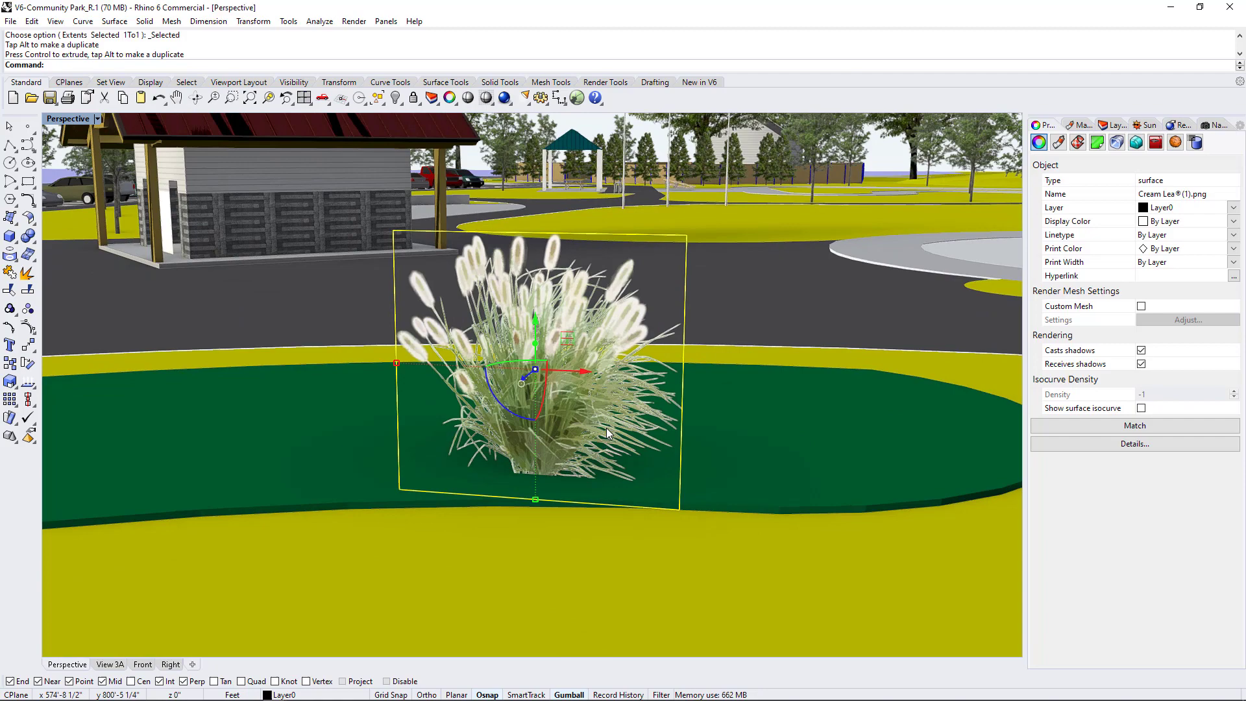
{"action": "right_click_drag", "start_coordinate": [787, 478], "coordinate": [728, 489]}
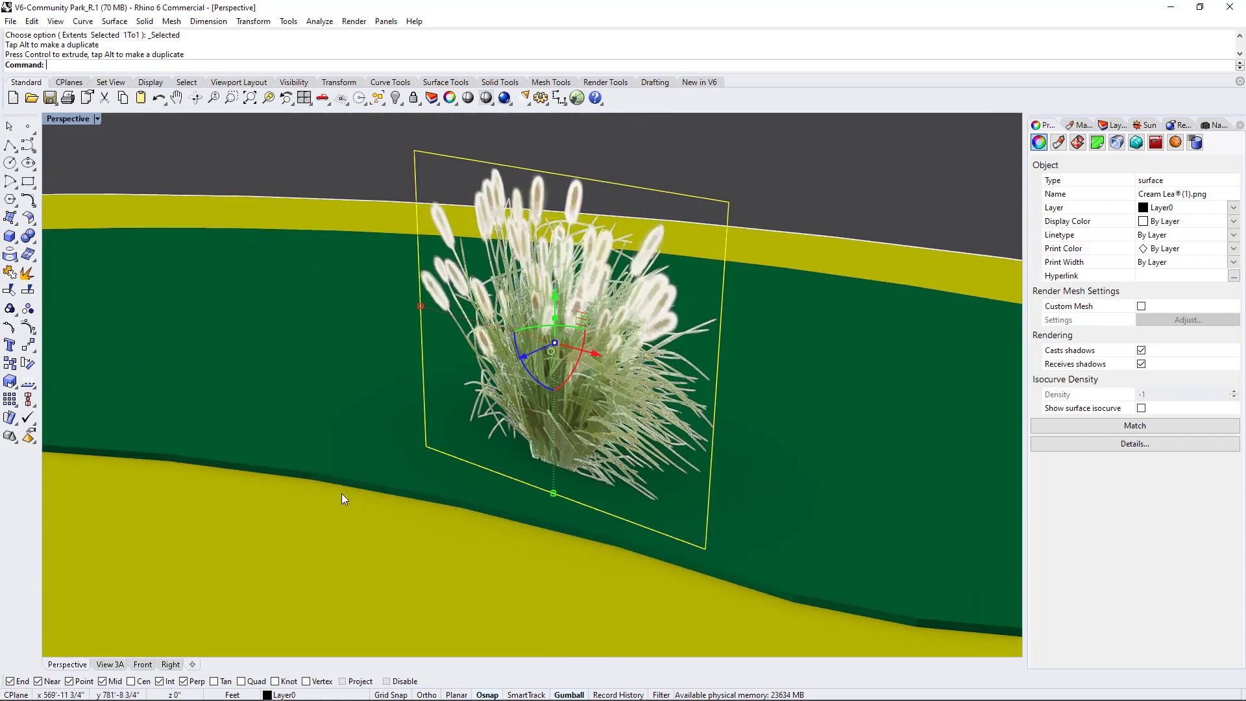
{"action": "right_click_drag", "start_coordinate": [341, 493], "coordinate": [566, 519]}
Create a Grasses sublayer under the RHINO layer and move the grass picture onto it
{"action": "left_click", "coordinate": [1078, 124]}
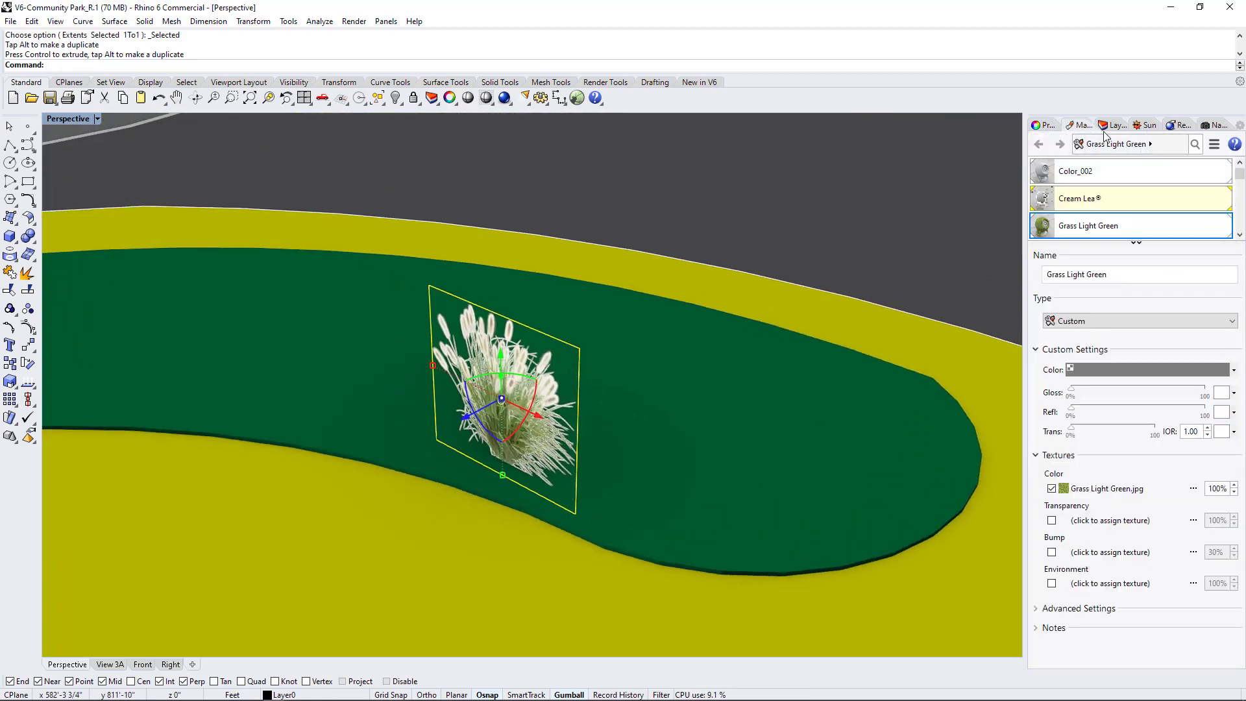
{"action": "left_click", "coordinate": [1113, 125]}
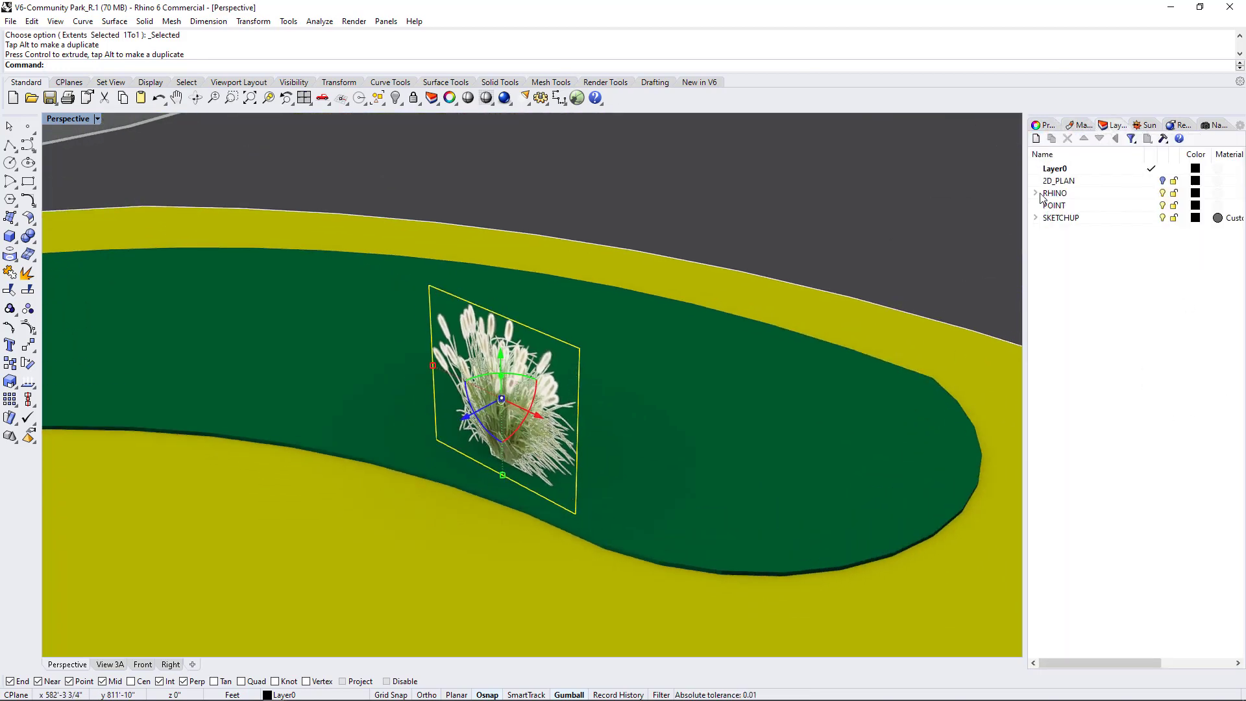
{"action": "double_click", "coordinate": [1065, 194]}
{"action": "left_click", "coordinate": [1051, 138]}
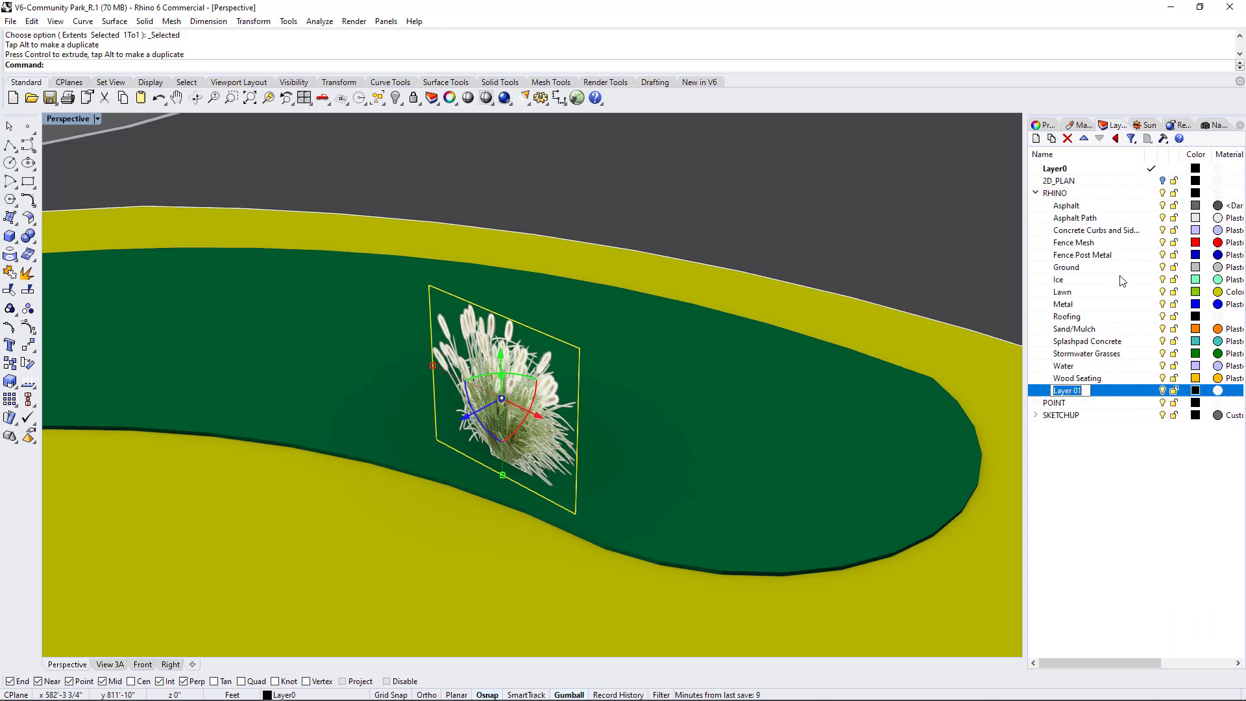
{"action": "type", "text": "Grasses"}
{"action": "key", "text": "Return"}
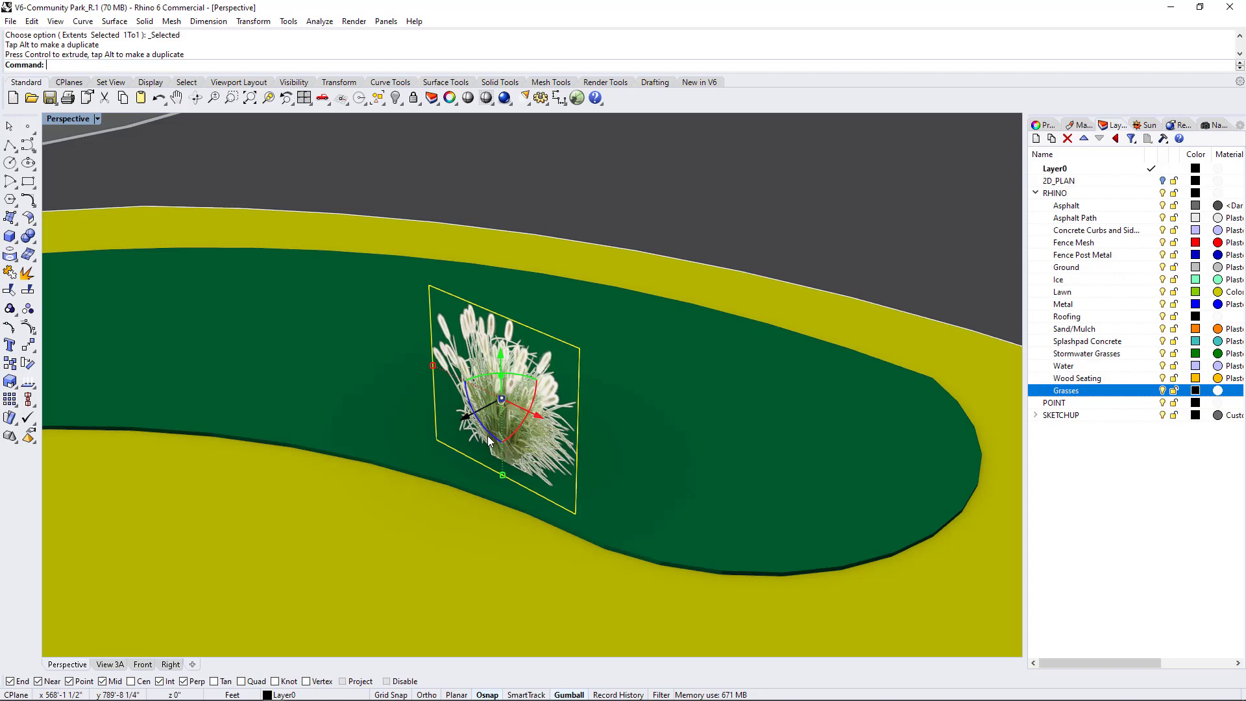
{"action": "right_click", "coordinate": [1091, 398]}
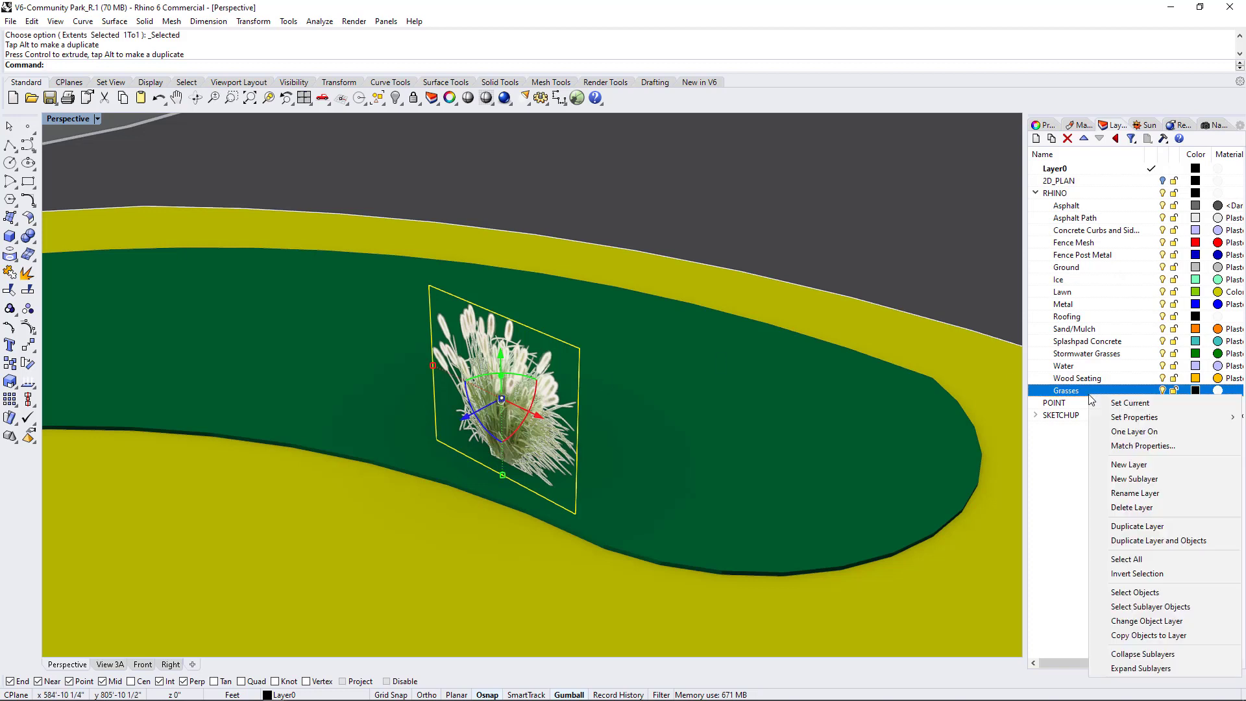
{"action": "left_click", "coordinate": [1146, 621]}
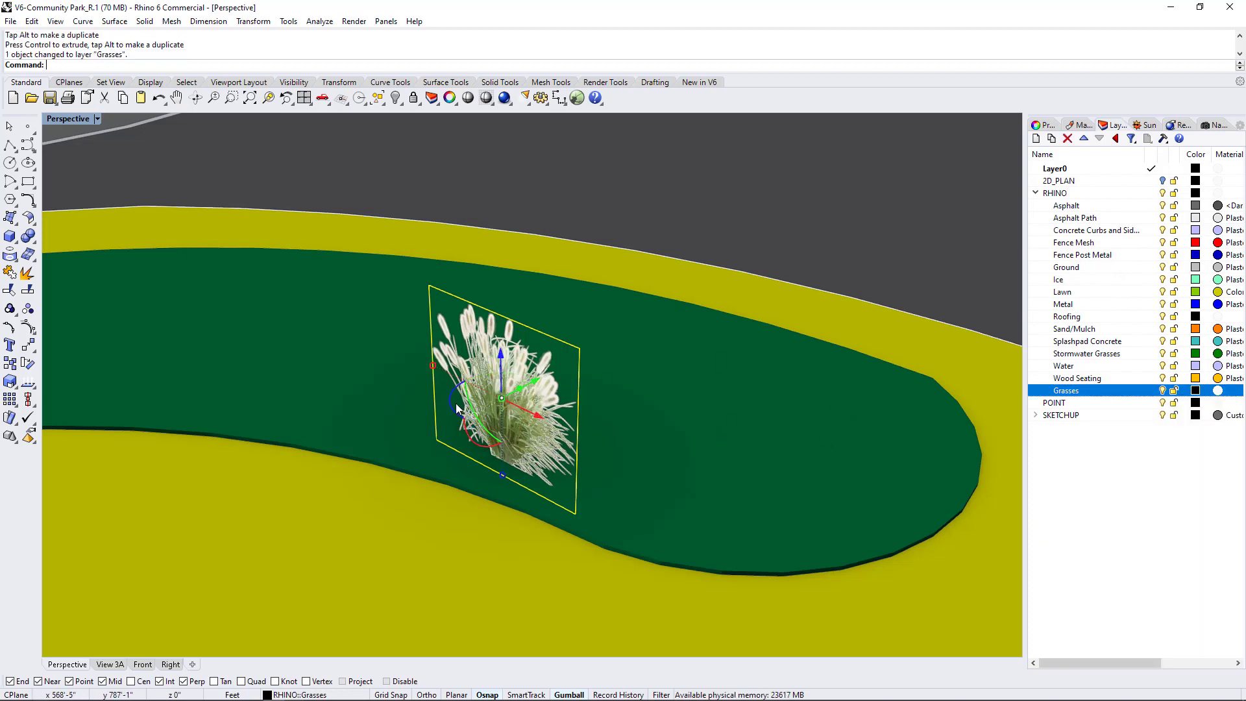
Turn the upright grass picture slightly about its vertical axis
{"action": "left_click_drag", "start_coordinate": [450, 392], "coordinate": [466, 421]}
{"action": "right_click_drag", "start_coordinate": [626, 474], "coordinate": [701, 286]}
{"action": "scroll", "coordinate": [570, 390], "scroll_direction": "up", "scroll_amount": 3}
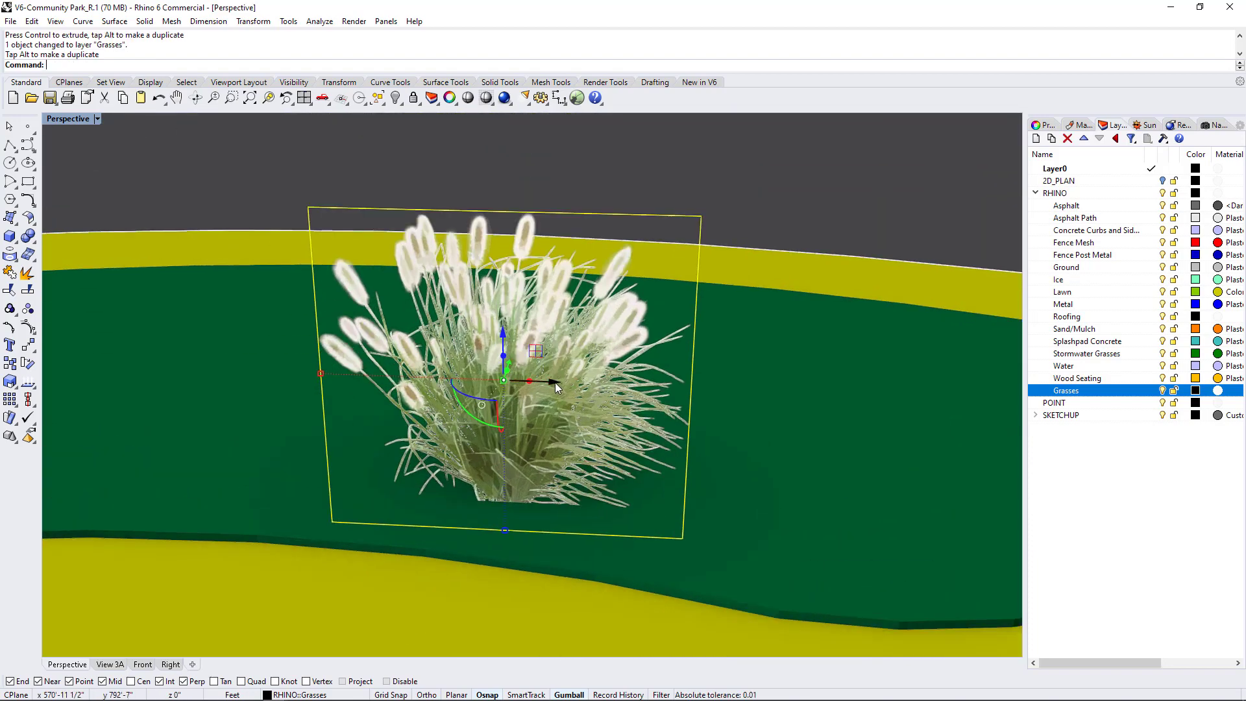
Duplicate the grass picture twice along the planting bed, one copy on each side of the original
{"action": "left_click_drag", "start_coordinate": [555, 382], "coordinate": [237, 373]}
{"action": "scroll", "coordinate": [633, 507], "scroll_direction": "down", "scroll_amount": 3}
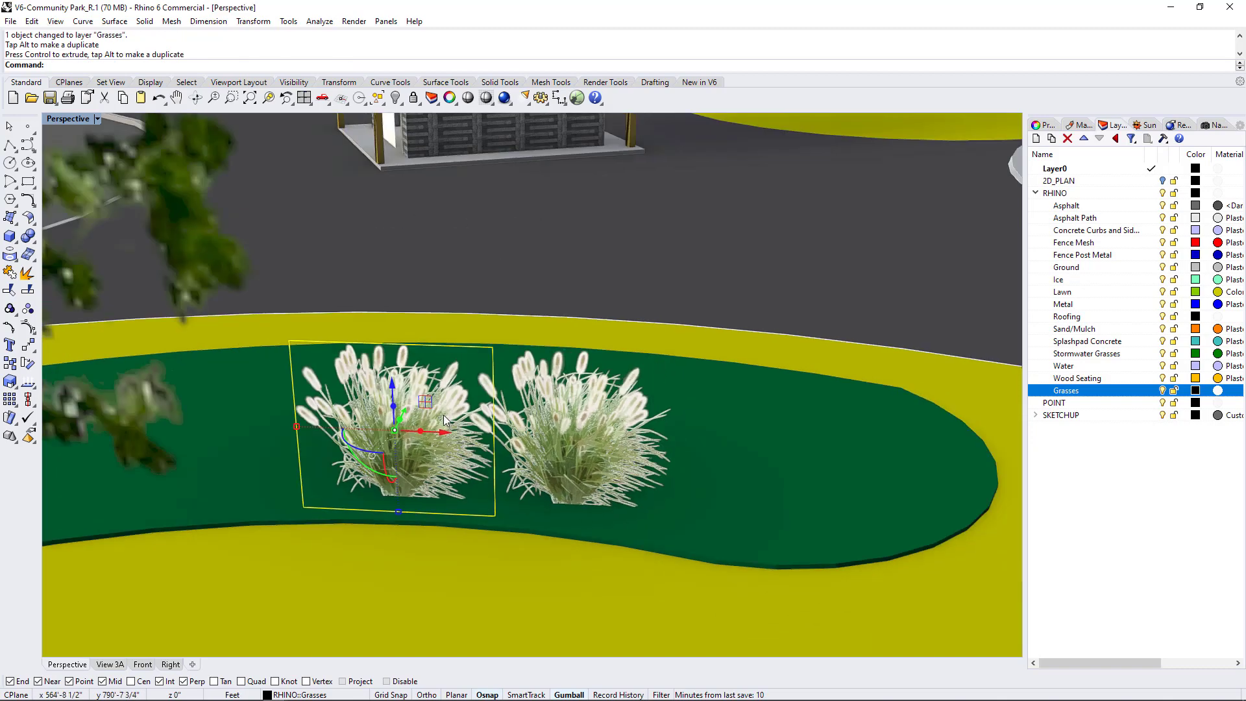
{"action": "left_click_drag", "start_coordinate": [404, 412], "coordinate": [758, 411]}
{"action": "key", "text": "alt"}
{"action": "mouse_move", "coordinate": [730, 494]}
{"action": "right_mouse_down"}
{"action": "mouse_move", "coordinate": [746, 456]}
{"action": "mouse_move", "coordinate": [731, 478]}
{"action": "right_mouse_up"}
{"action": "scroll", "coordinate": [327, 486], "scroll_direction": "down", "scroll_amount": 3}
{"action": "scroll", "coordinate": [657, 402], "scroll_direction": "up", "scroll_amount": 2}
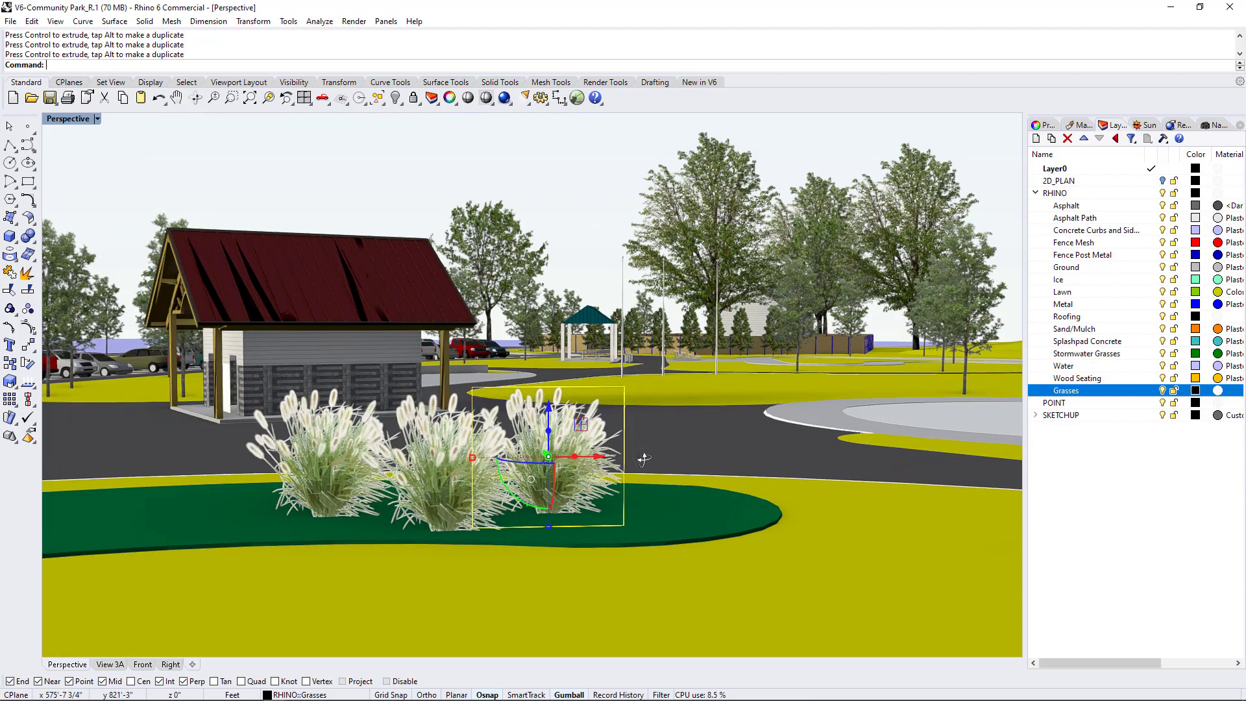
Examine the grass group on the planting bed from several angles and within an overview of the park
{"action": "scroll", "coordinate": [643, 459], "scroll_direction": "up", "scroll_amount": 1}
{"action": "scroll", "coordinate": [560, 454], "scroll_direction": "up", "scroll_amount": 2}
{"action": "right_click_drag", "start_coordinate": [634, 528], "coordinate": [641, 524]}
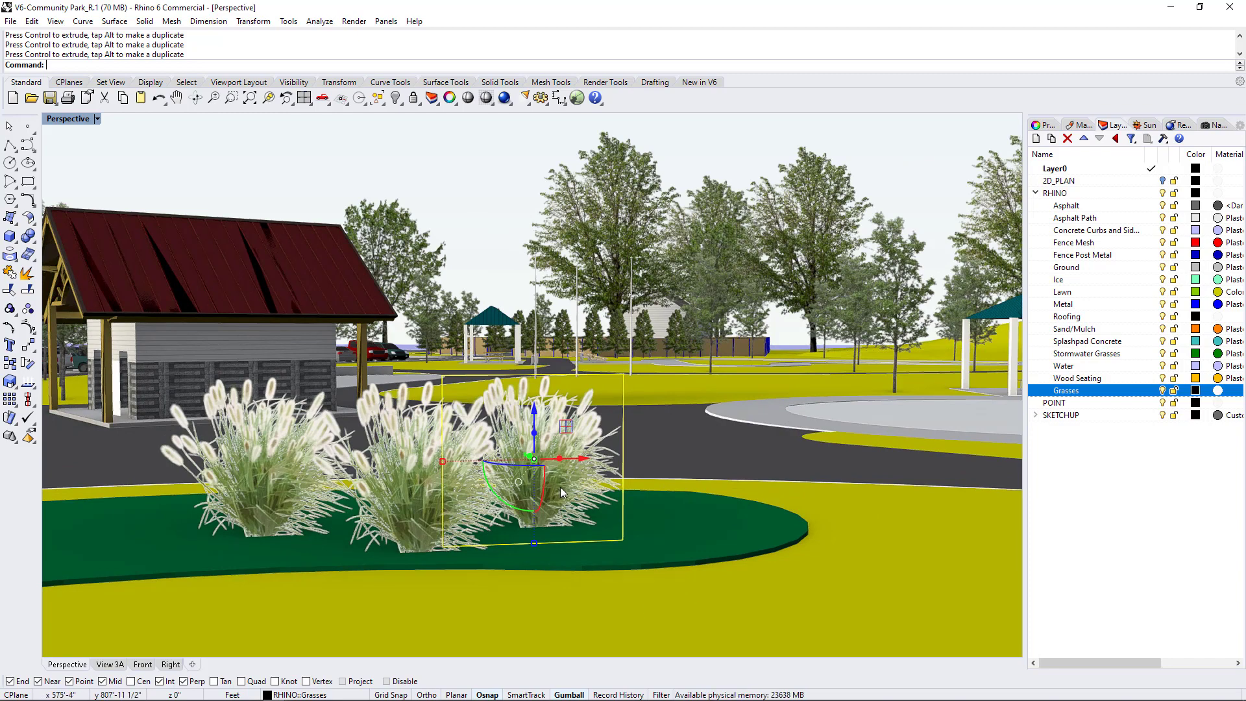
{"action": "right_click_drag", "start_coordinate": [559, 487], "coordinate": [608, 500]}
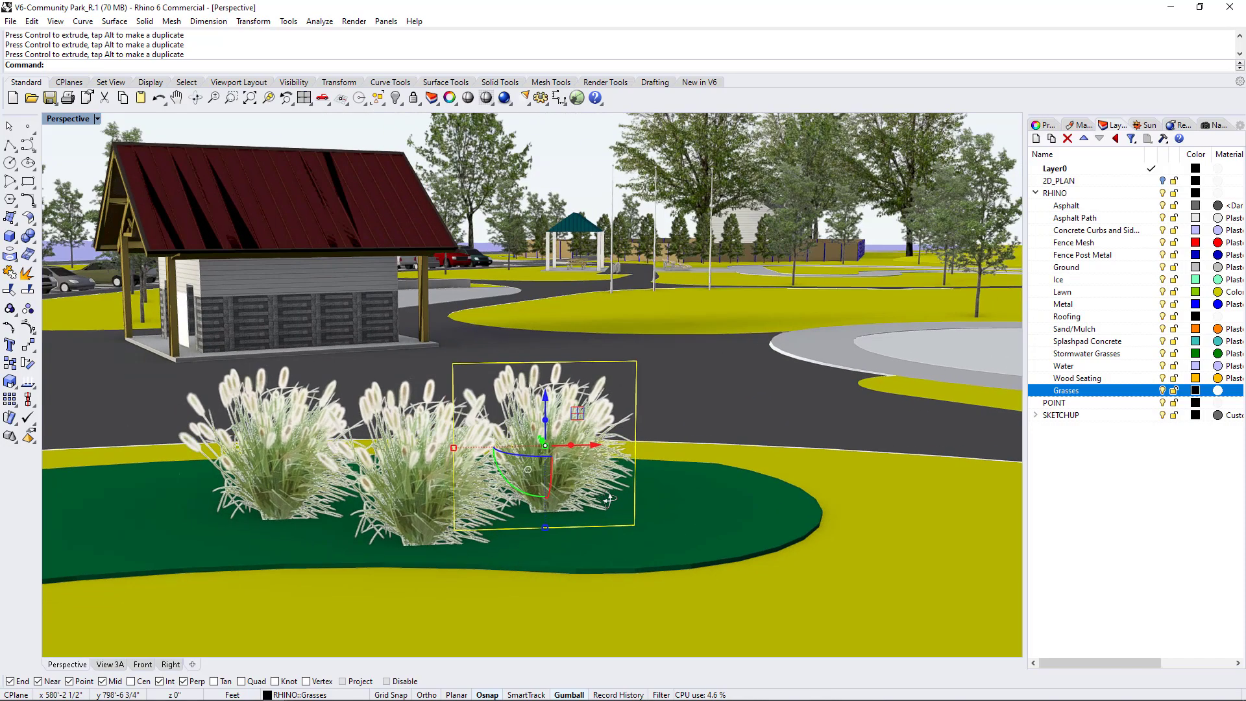
{"action": "scroll", "coordinate": [649, 517], "scroll_direction": "up", "scroll_amount": 3}
{"action": "right_click_drag", "start_coordinate": [649, 557], "coordinate": [668, 548]}
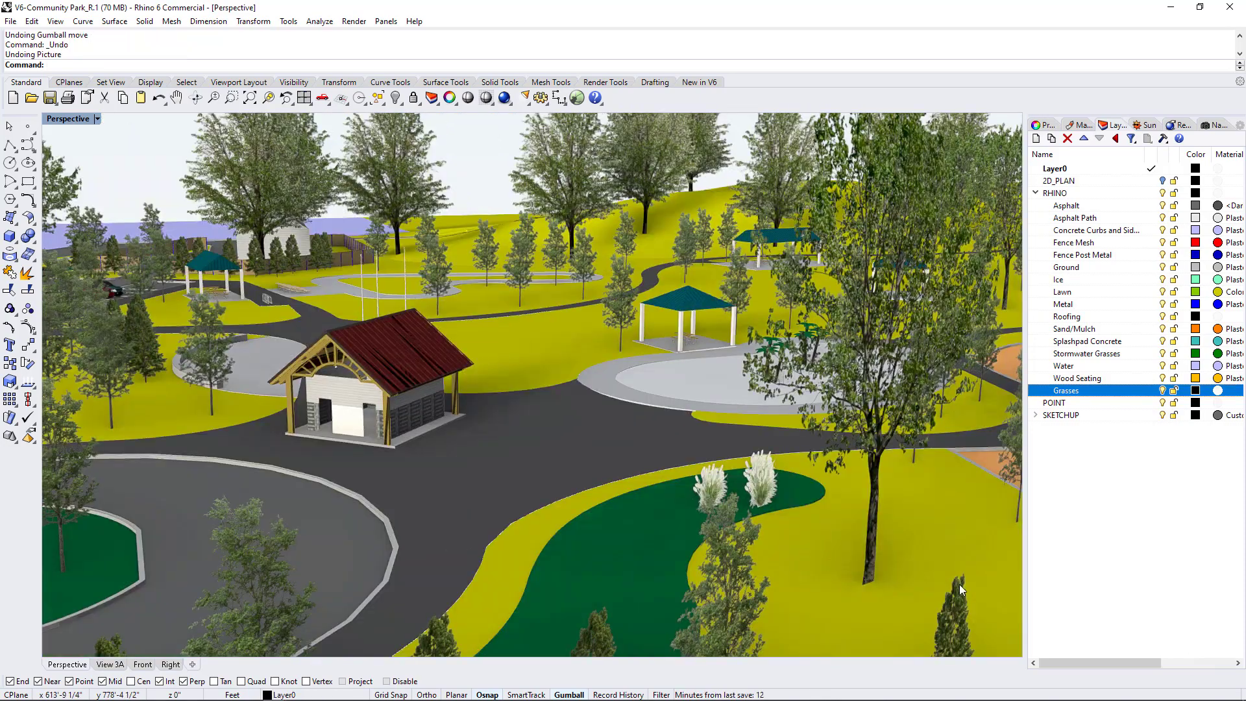
{"action": "right_click_drag", "start_coordinate": [754, 490], "coordinate": [758, 507]}
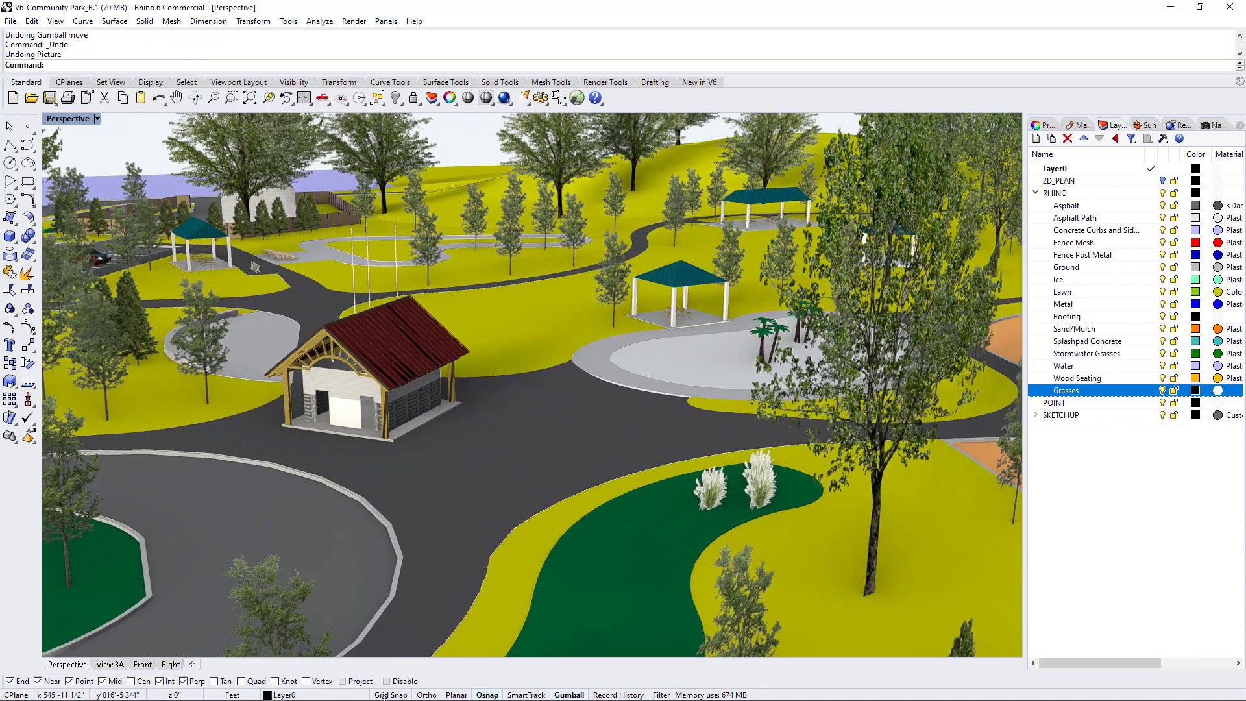
Switch to the 02_Children-Families folder in File Explorer, reposition its window and preview the 3 boys running and 036_09 images
{"action": "mouse_move", "coordinate": [120, 699]}
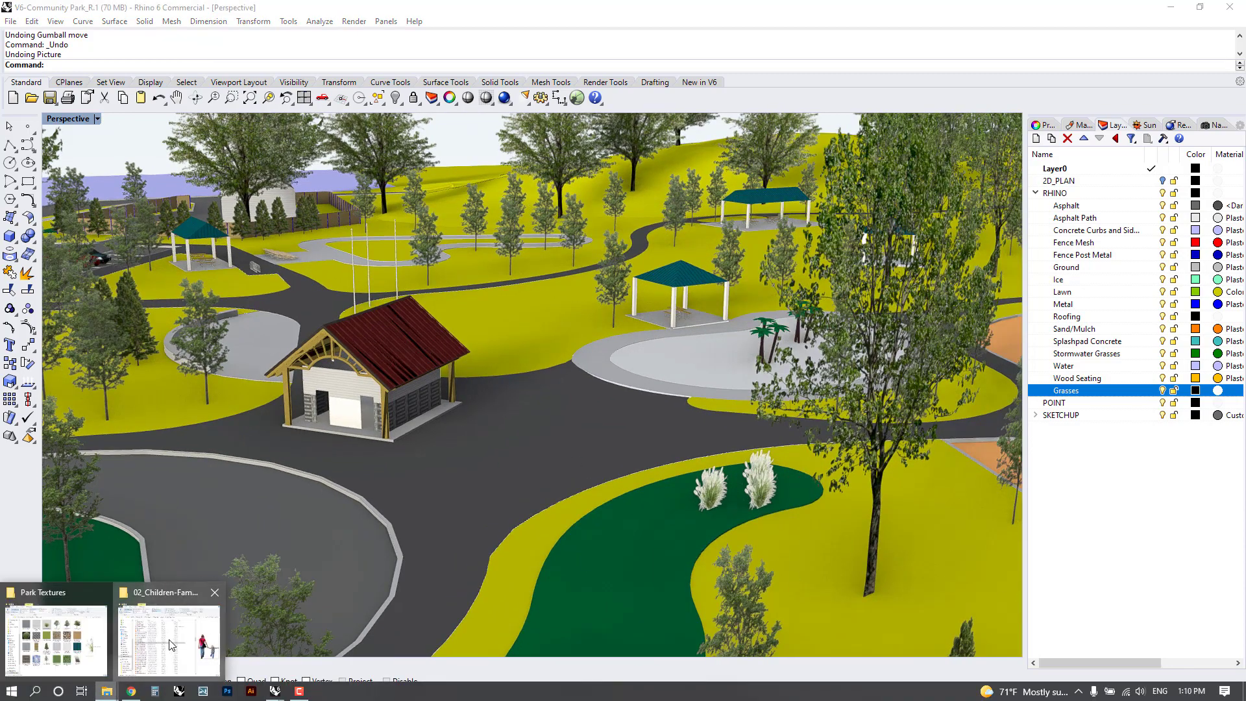
{"action": "left_click", "coordinate": [169, 642]}
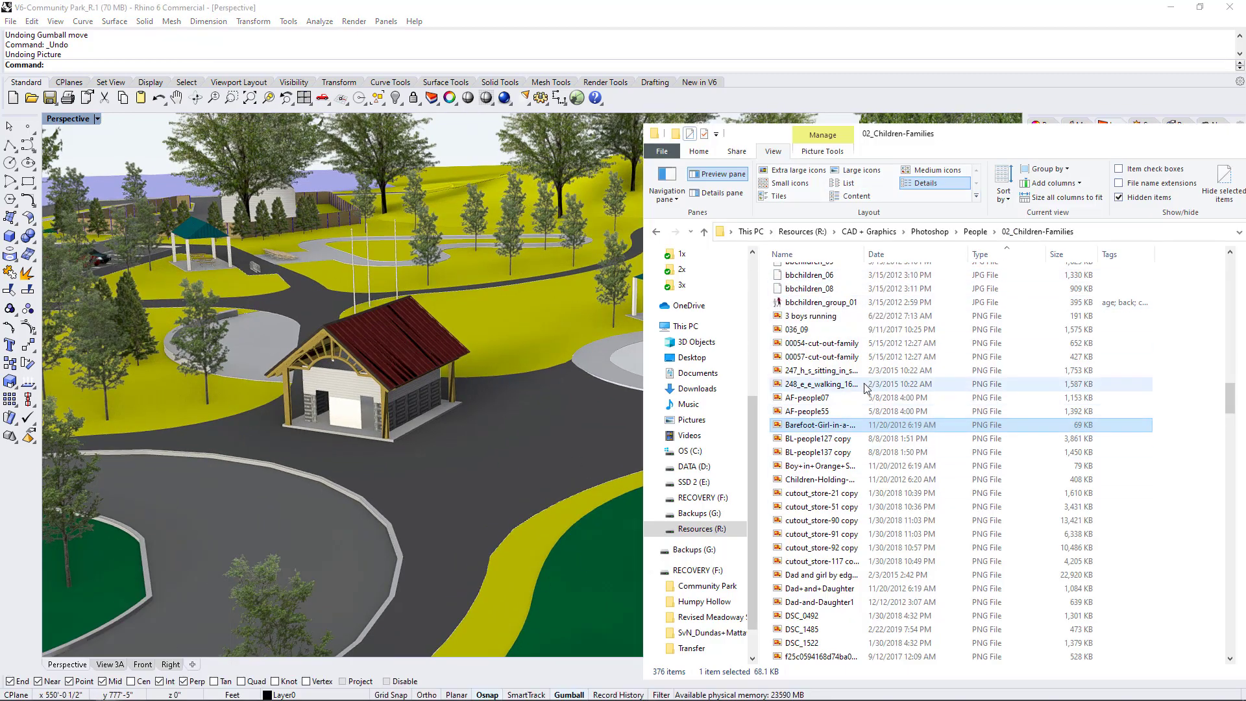
{"action": "left_click", "coordinate": [797, 317]}
{"action": "left_click_drag", "start_coordinate": [927, 139], "coordinate": [790, 77]}
{"action": "left_click", "coordinate": [730, 268]}
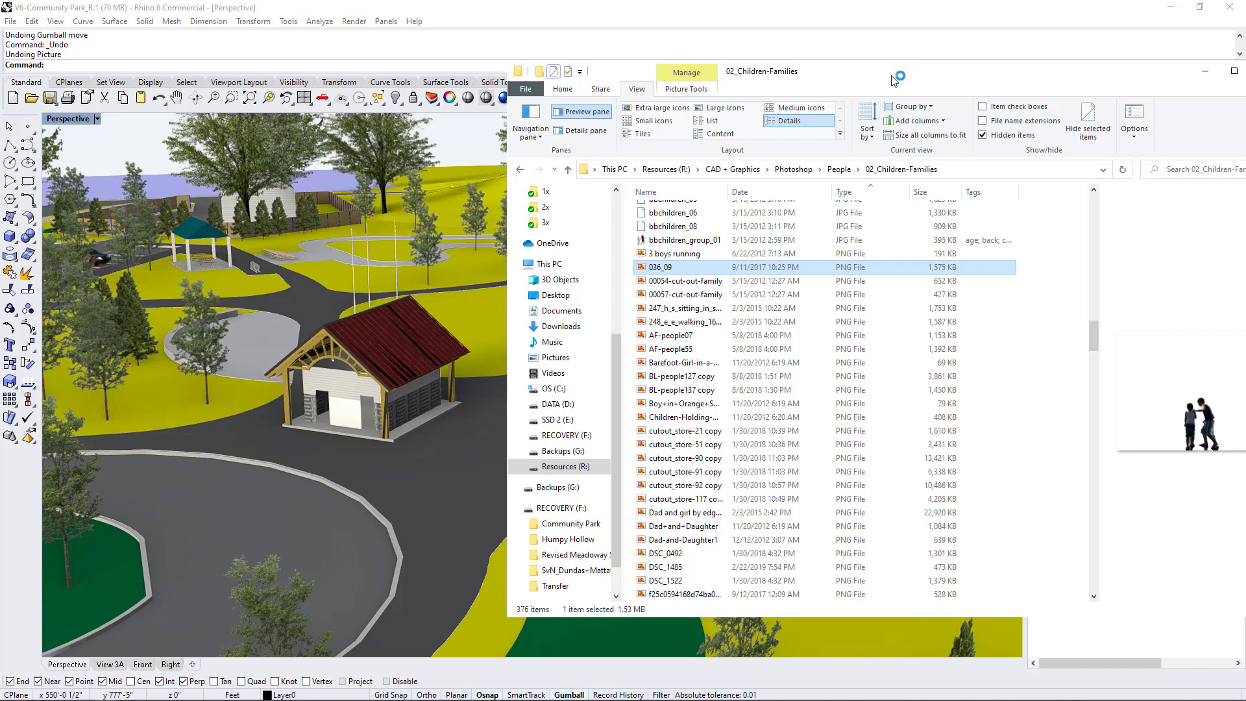
{"action": "left_click_drag", "start_coordinate": [895, 77], "coordinate": [820, 74]}
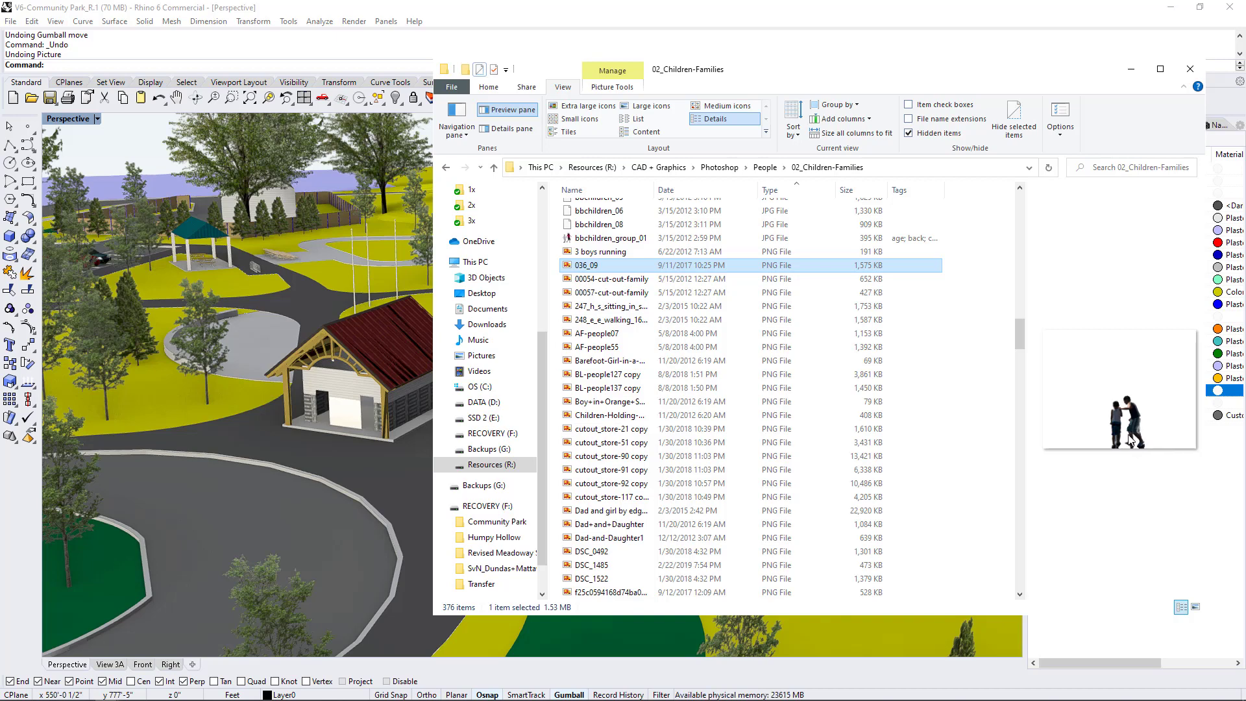
Preview the family and children cut-out images in the folder, from 00054-cut-out-family through the Children-Holding-Hands-and-Skipping file
{"action": "left_click", "coordinate": [582, 282]}
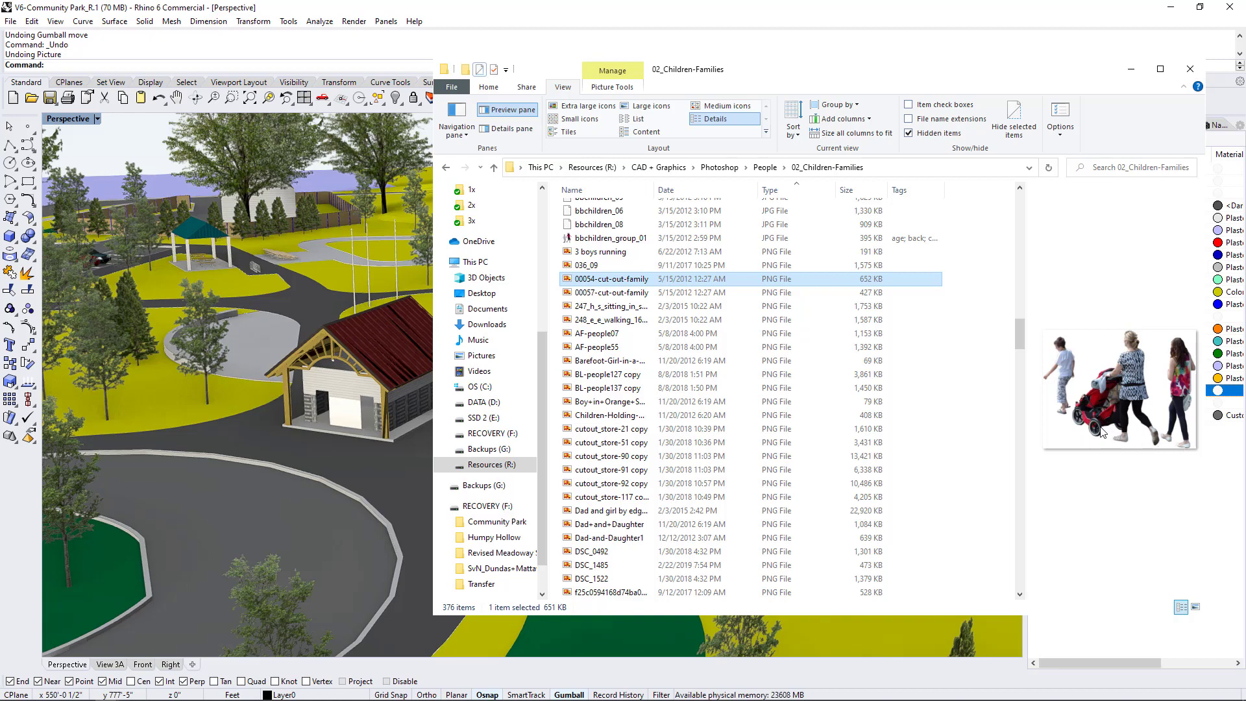
{"action": "left_click", "coordinate": [614, 293]}
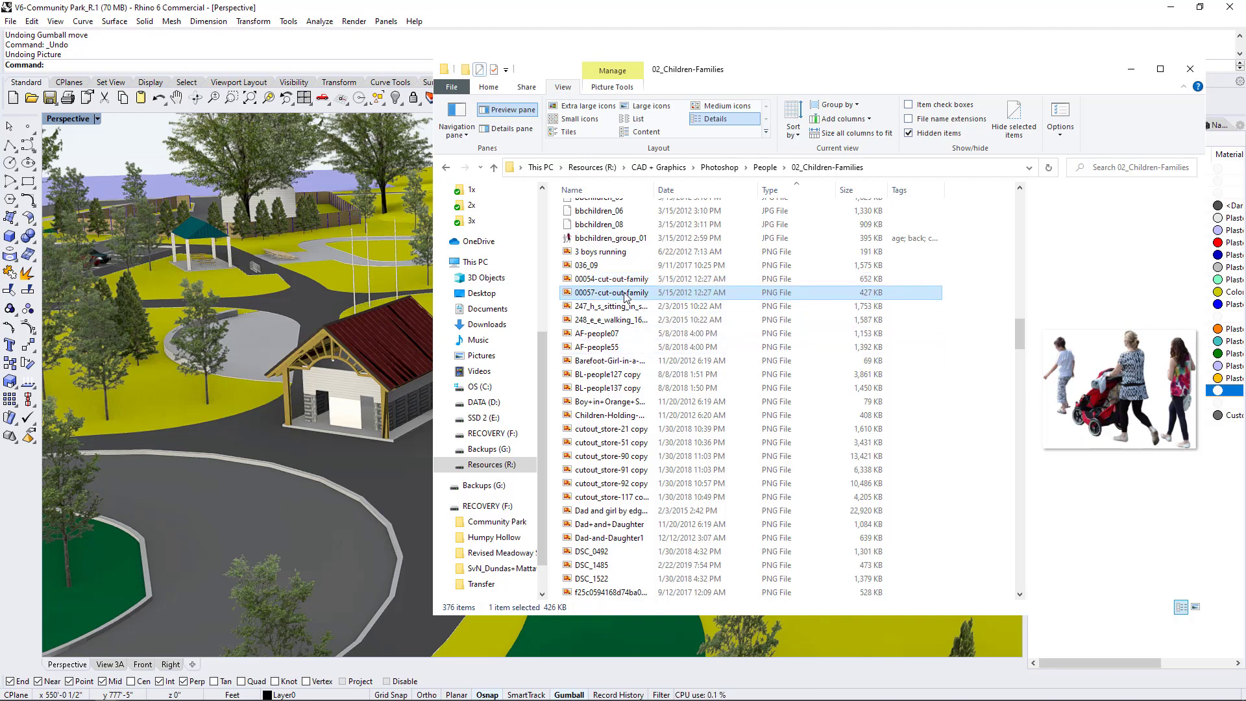
{"action": "left_click", "coordinate": [624, 307]}
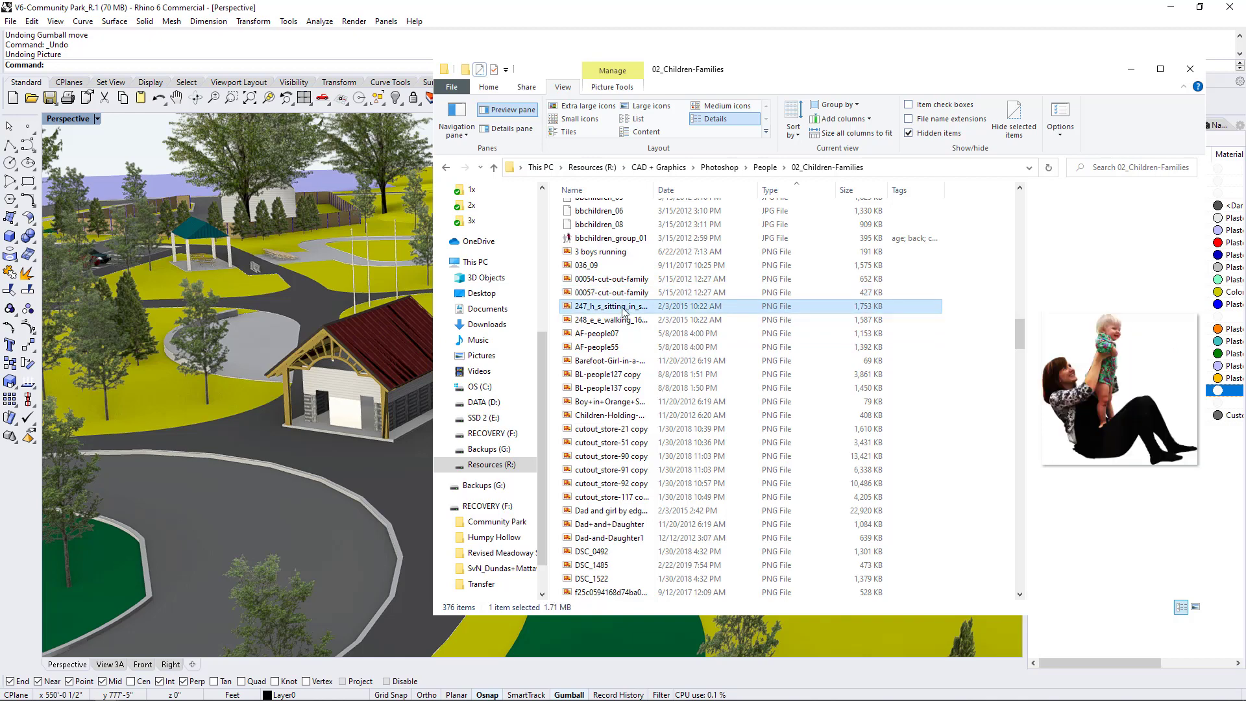
{"action": "left_click", "coordinate": [624, 321]}
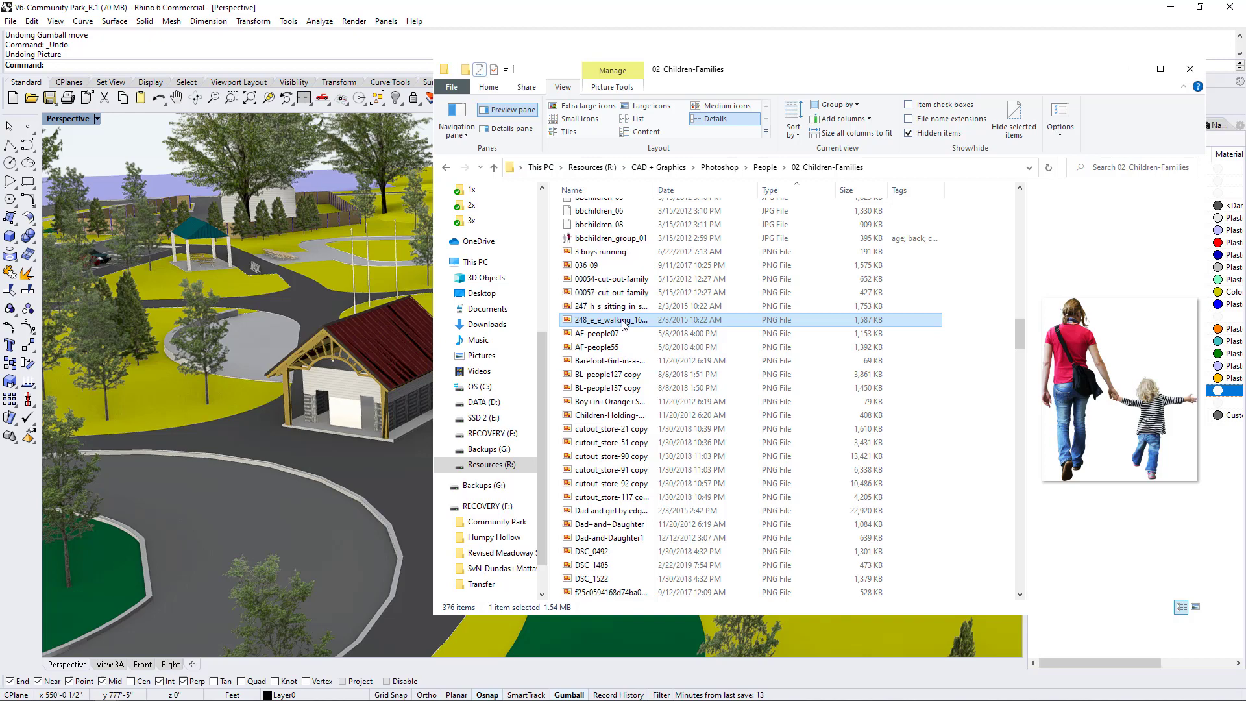
{"action": "left_click", "coordinate": [620, 334]}
{"action": "left_click", "coordinate": [610, 361]}
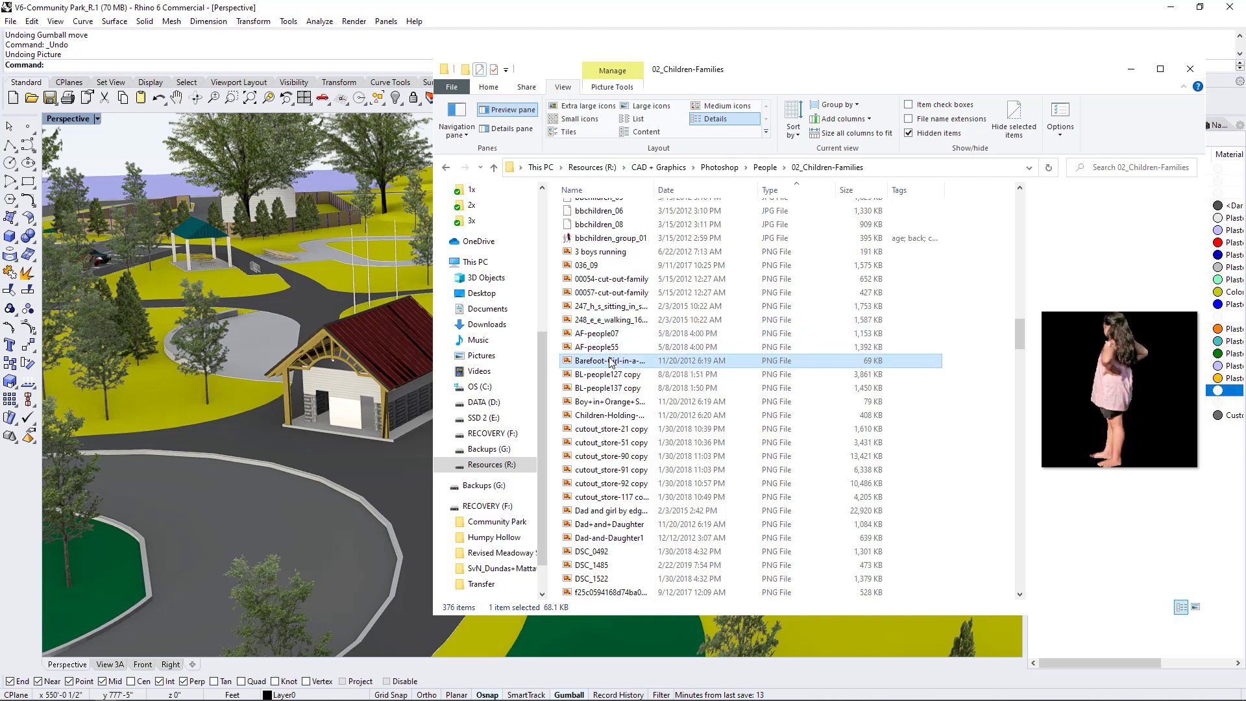
{"action": "left_click", "coordinate": [610, 373]}
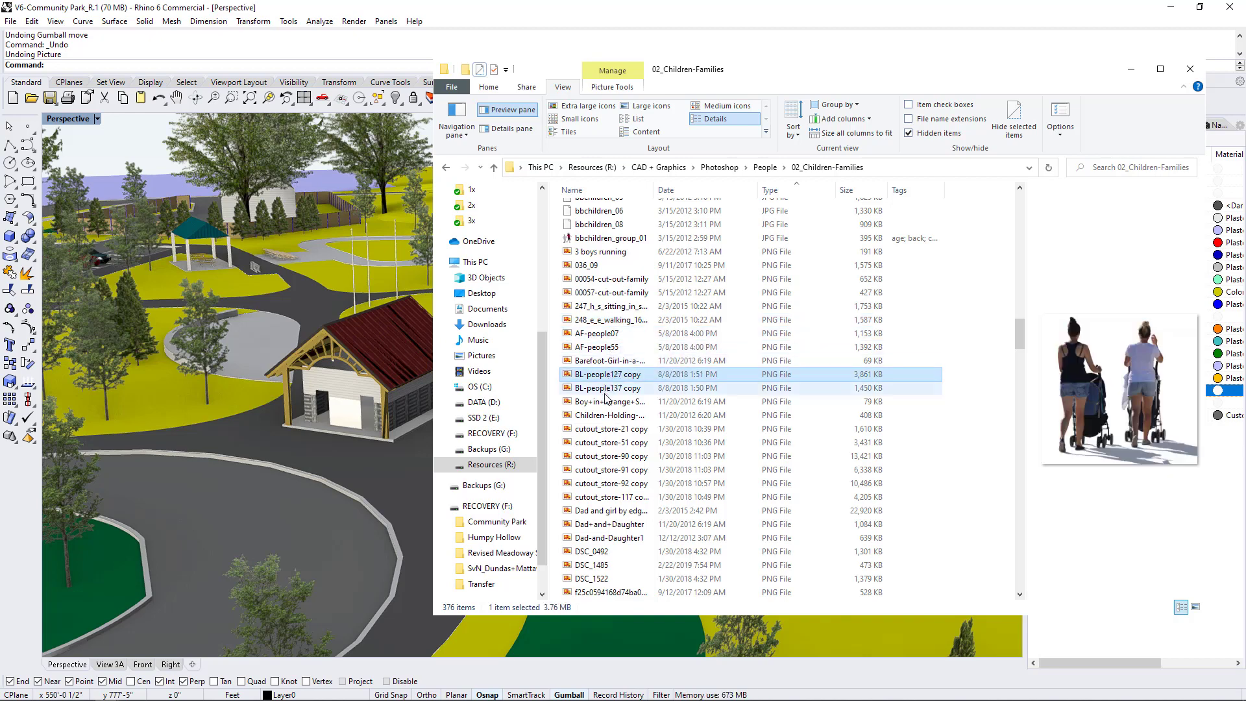
{"action": "left_click", "coordinate": [605, 390]}
{"action": "left_click", "coordinate": [604, 402]}
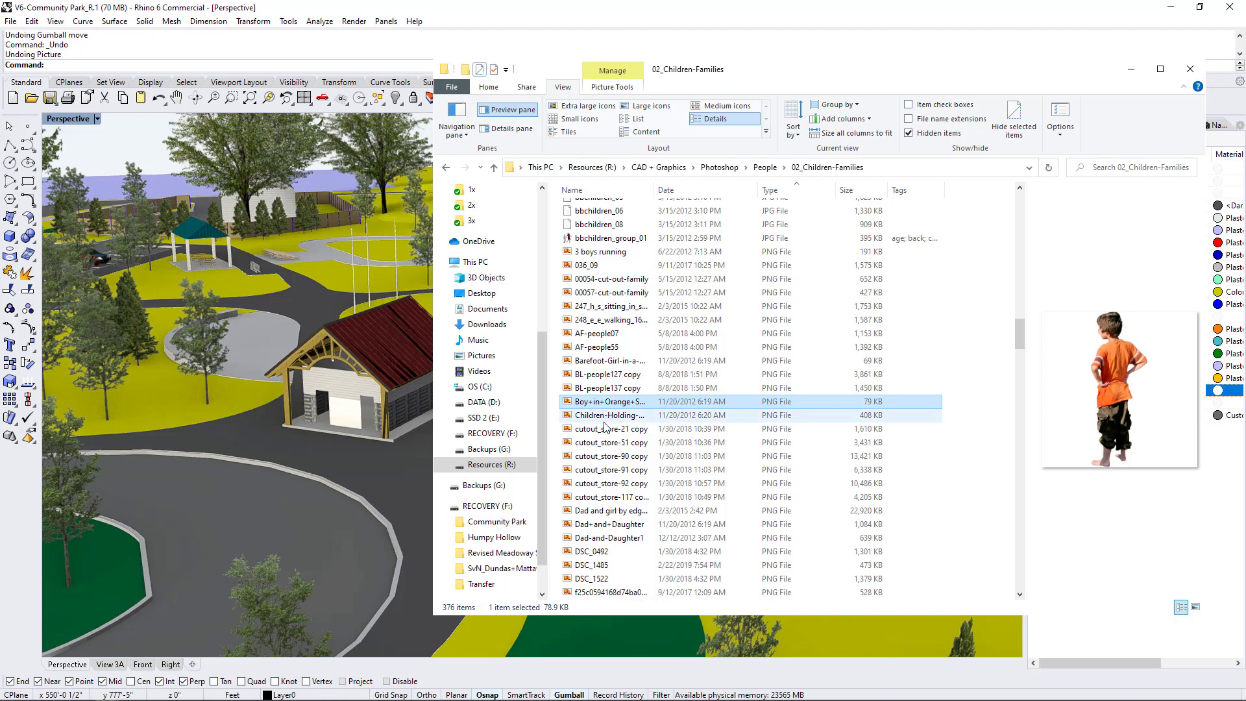
{"action": "left_click", "coordinate": [604, 419]}
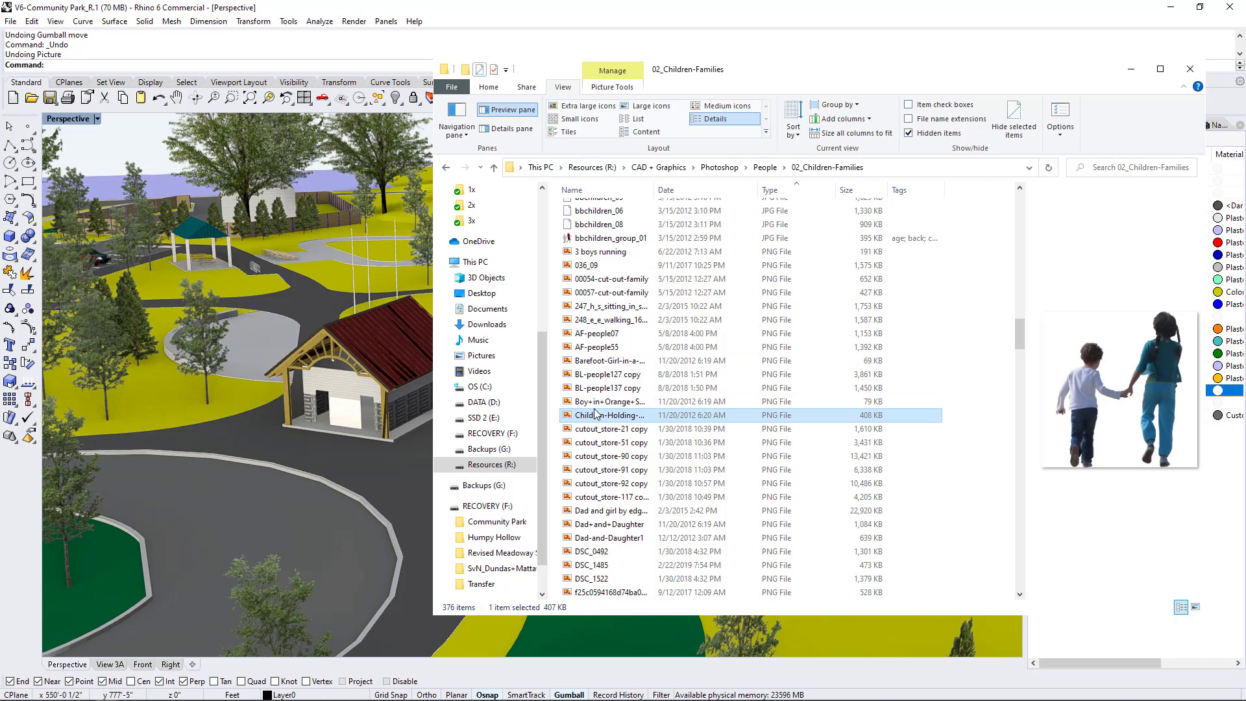
Insert Children-Holding-Hands-and-Skipping.png into the Rhino model as a picture, laid flat on the asphalt beside the grass planting bed
{"action": "left_click", "coordinate": [209, 9]}
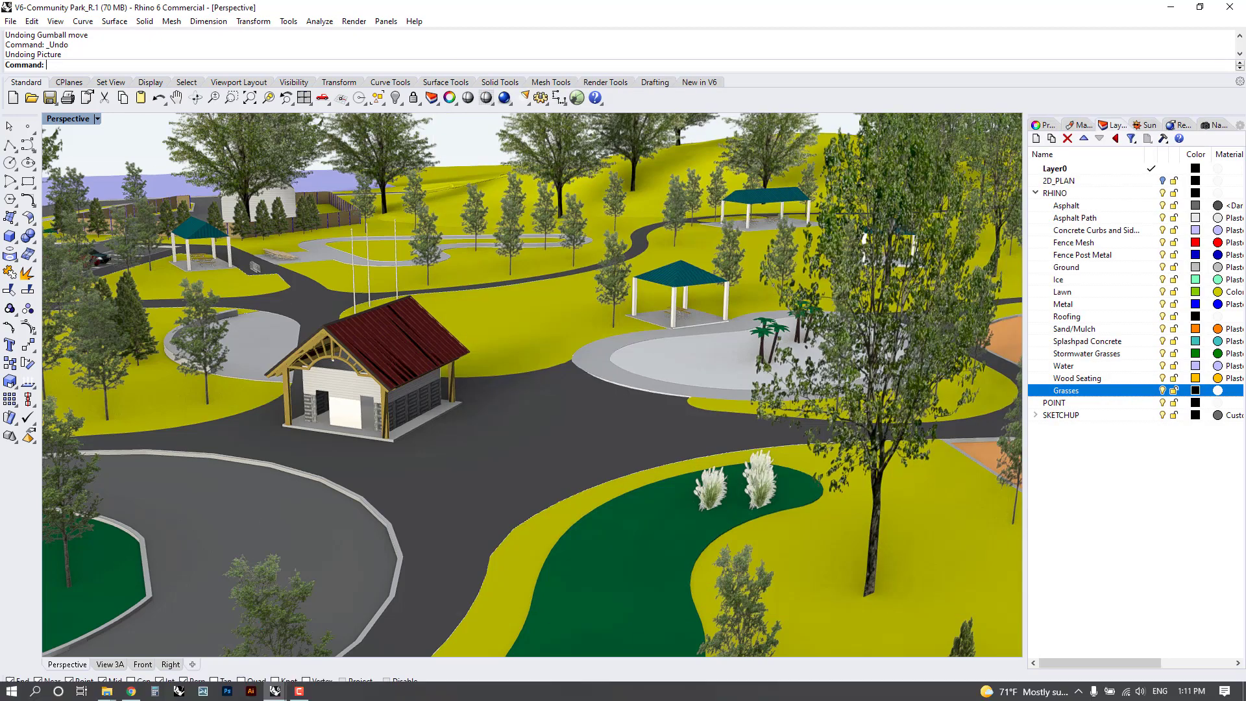
{"action": "mouse_move", "coordinate": [107, 691]}
{"action": "left_click", "coordinate": [175, 634]}
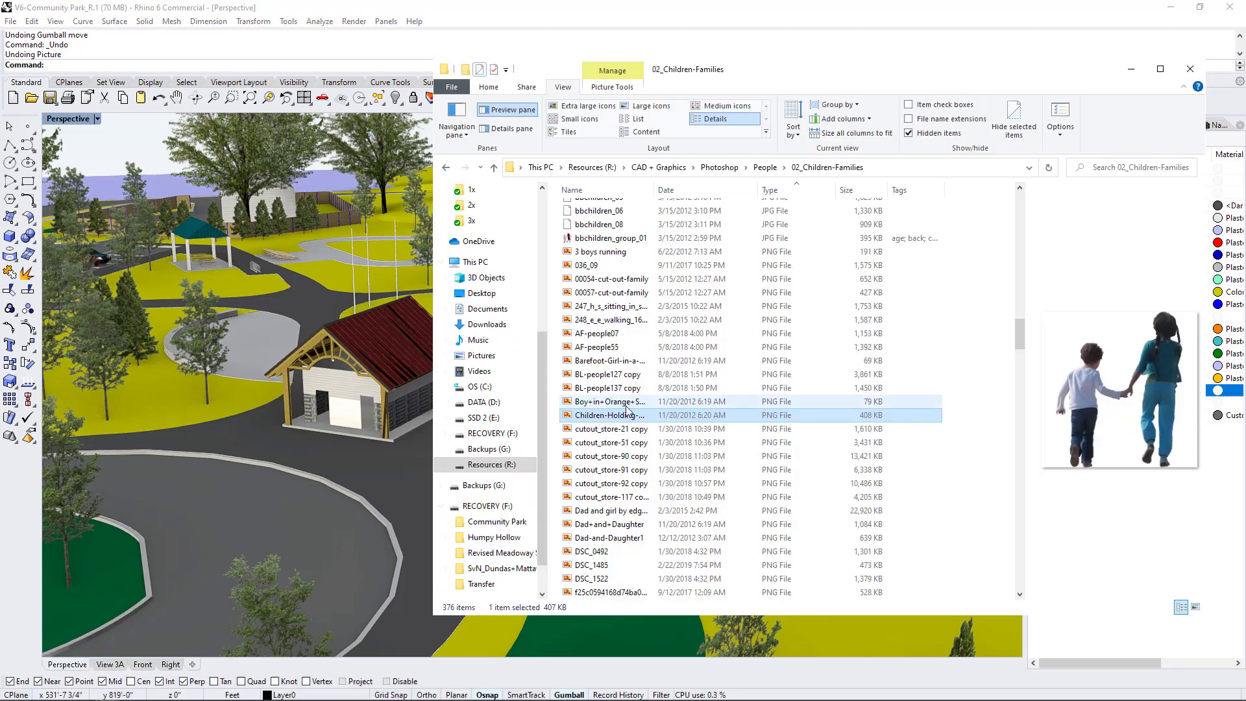
{"action": "left_click_drag", "start_coordinate": [598, 416], "coordinate": [247, 121]}
{"action": "left_click", "coordinate": [331, 177]}
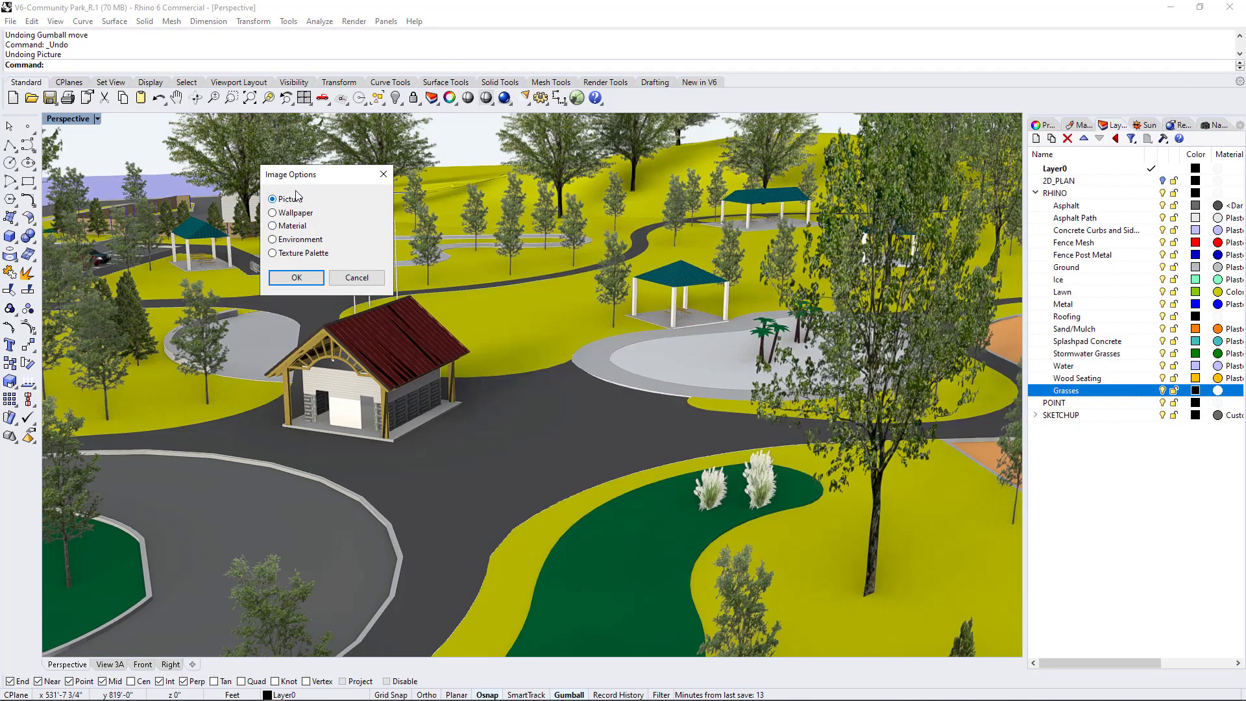
{"action": "left_click", "coordinate": [317, 276]}
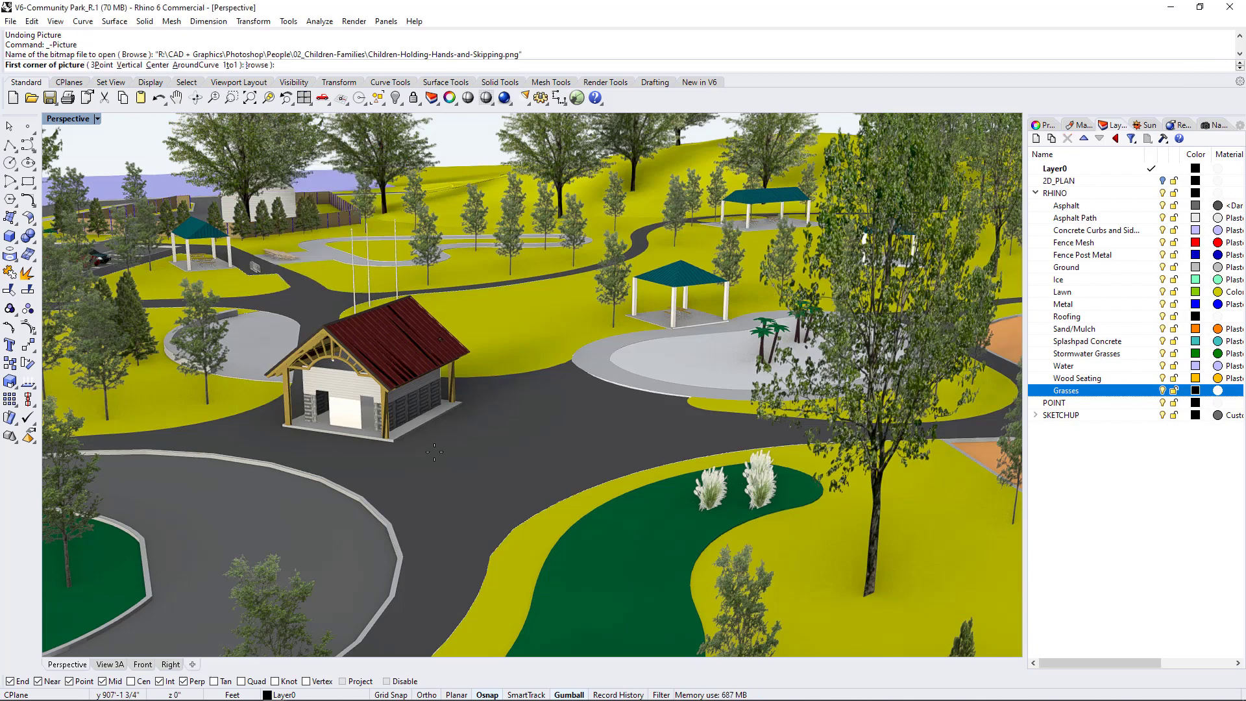
{"action": "left_click", "coordinate": [589, 485]}
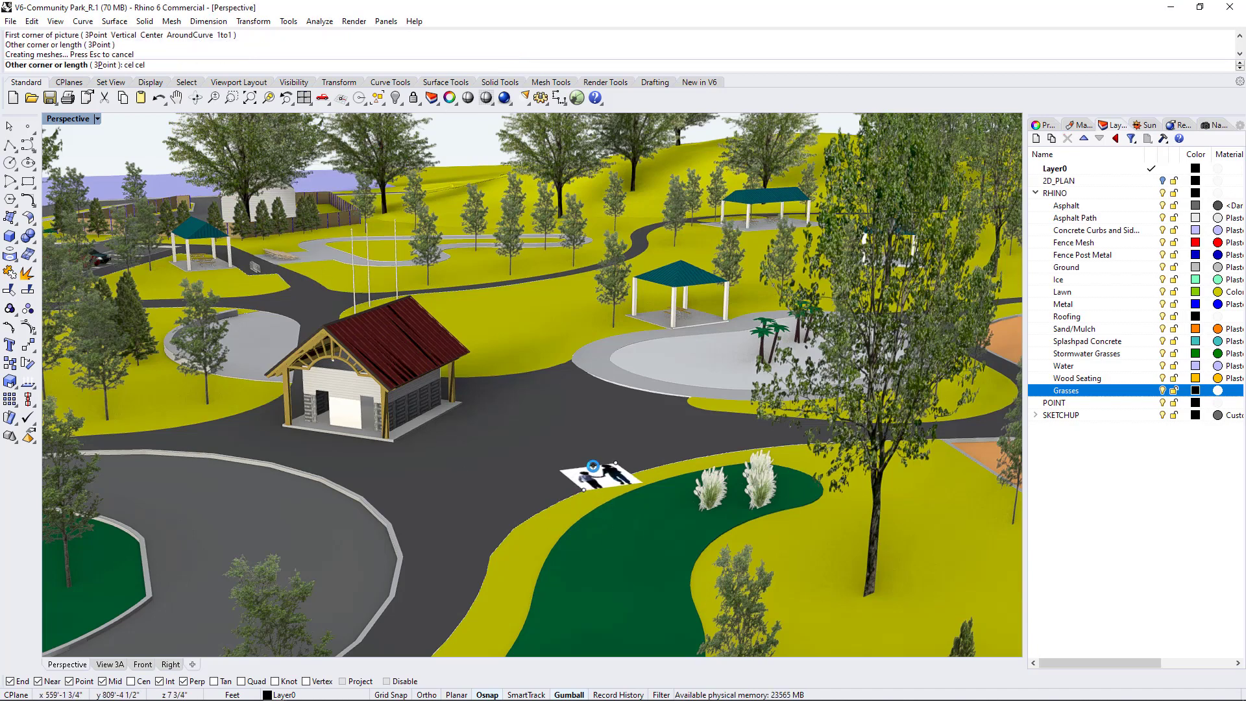
{"action": "left_click", "coordinate": [592, 466]}
Select the children picture surface and rotate it upright
{"action": "scroll", "coordinate": [606, 473], "scroll_direction": "up", "scroll_amount": 4}
{"action": "left_click", "coordinate": [612, 473]}
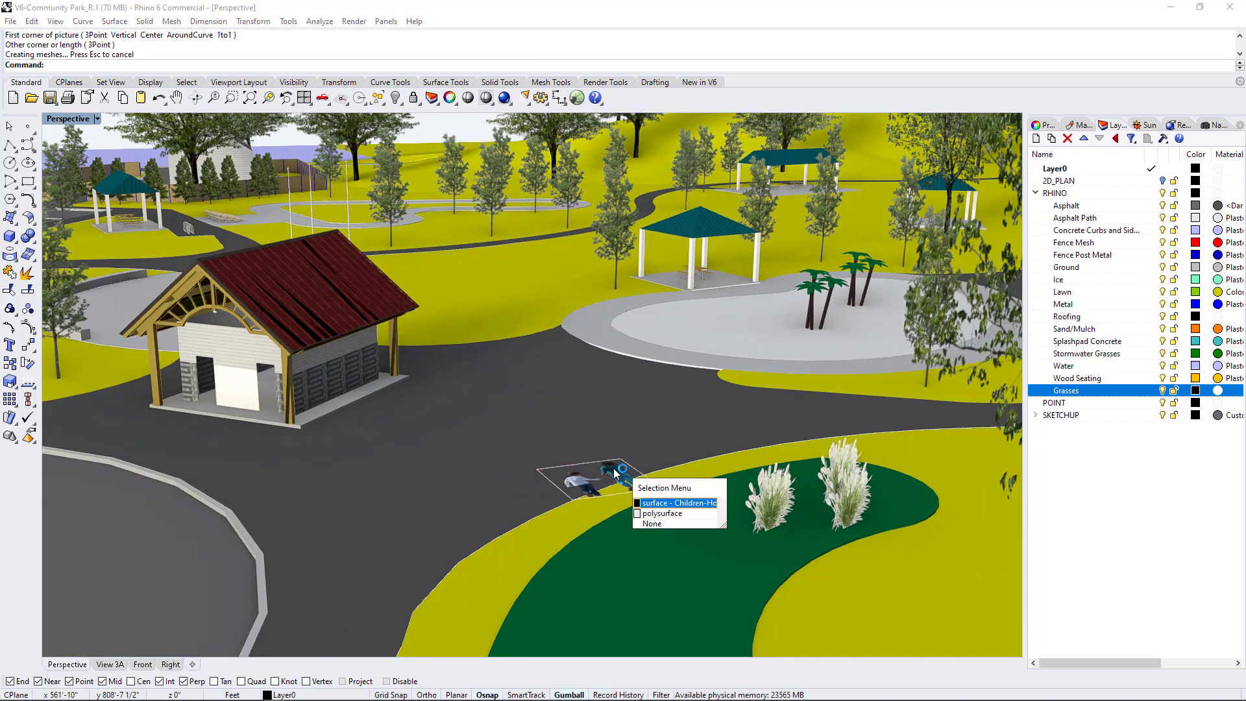
{"action": "left_click", "coordinate": [639, 500]}
{"action": "left_click", "coordinate": [641, 505]}
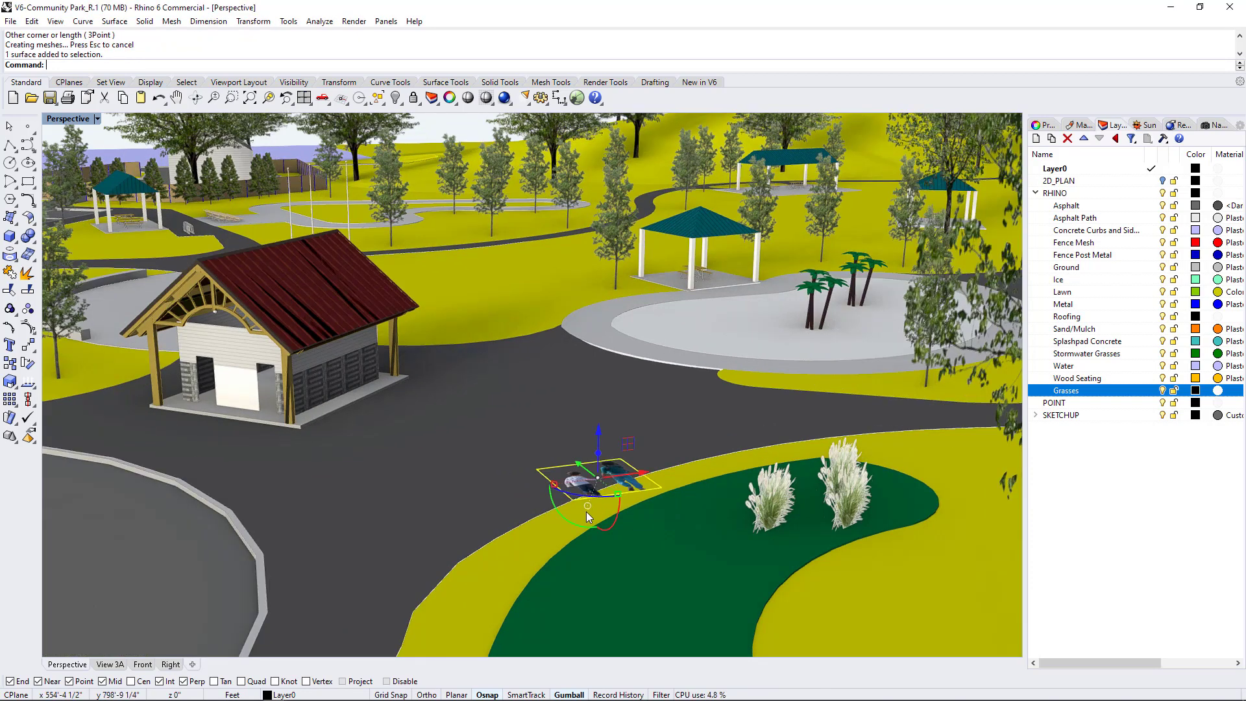
{"action": "left_click_drag", "start_coordinate": [620, 504], "coordinate": [591, 536]}
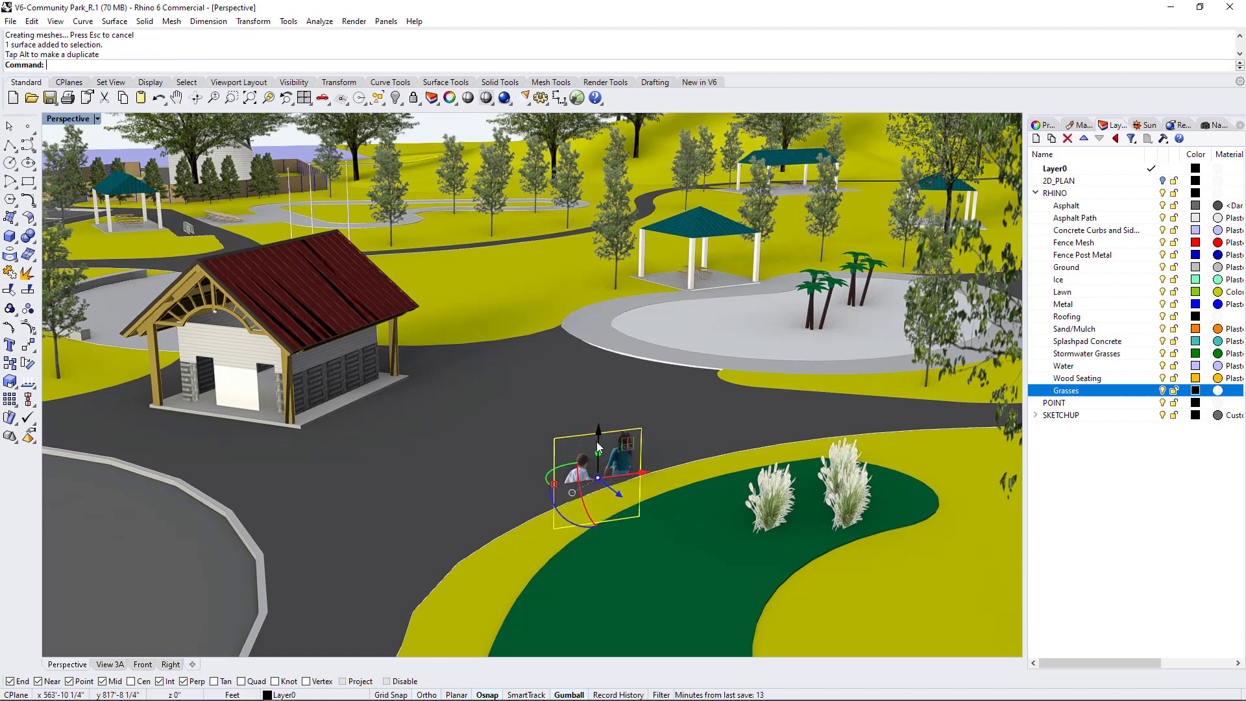
Raise the upright children picture until its lower edge rests on the asphalt surface
{"action": "left_click_drag", "start_coordinate": [599, 431], "coordinate": [598, 375]}
{"action": "scroll", "coordinate": [616, 475], "scroll_direction": "up", "scroll_amount": 3}
{"action": "type", "text": "ZSA"}
{"action": "key", "text": "Return"}
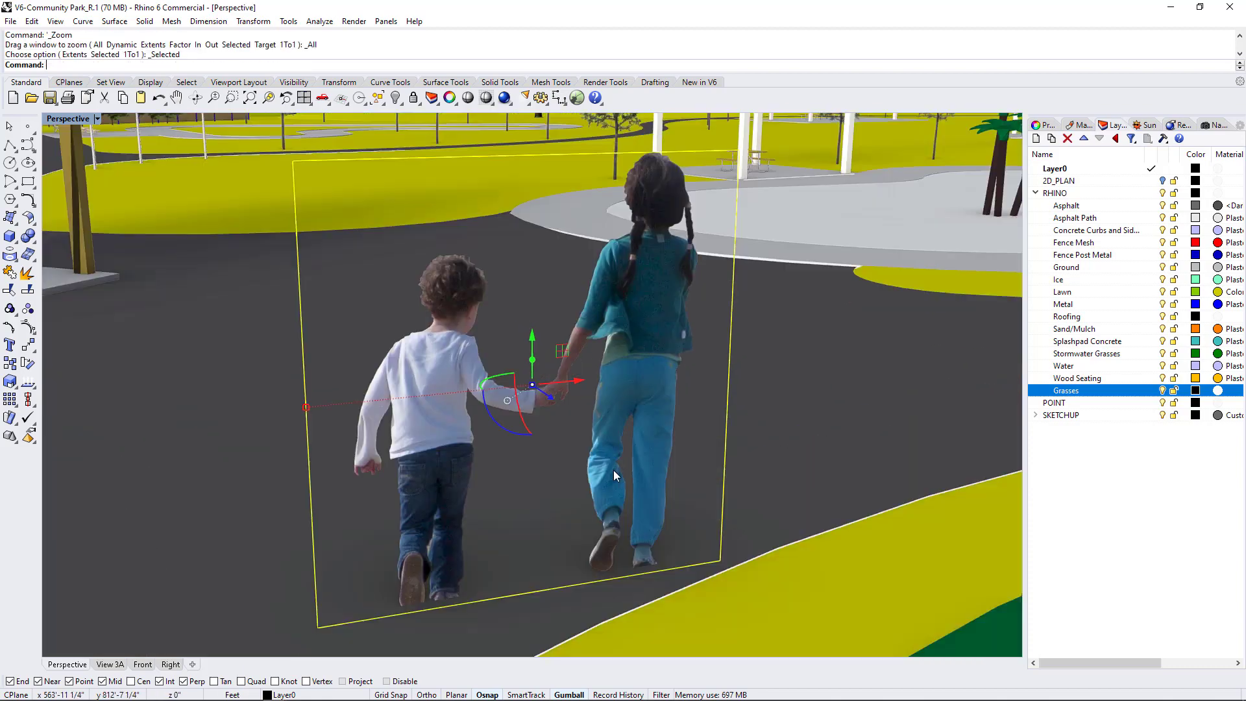
{"action": "scroll", "coordinate": [713, 500], "scroll_direction": "down", "scroll_amount": 2}
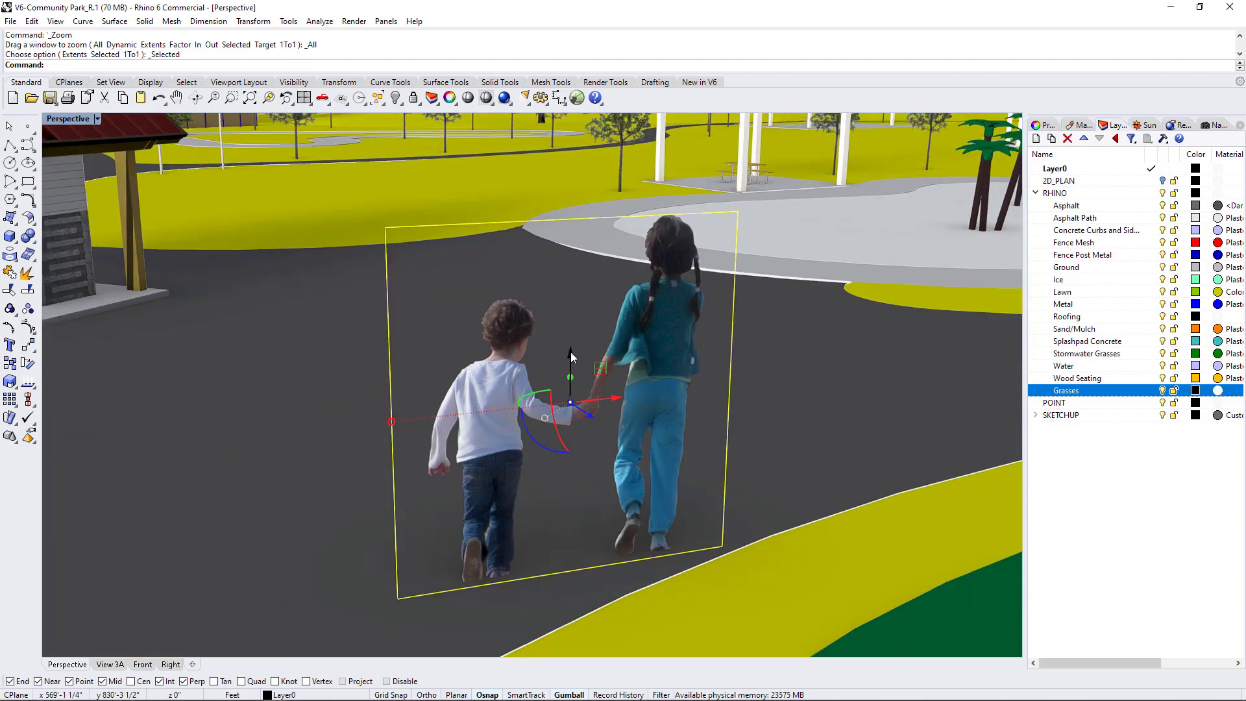
{"action": "left_click_drag", "start_coordinate": [570, 352], "coordinate": [572, 351]}
{"action": "scroll", "coordinate": [655, 421], "scroll_direction": "down", "scroll_amount": 2}
{"action": "mouse_move", "coordinate": [706, 450]}
{"action": "right_mouse_down"}
{"action": "mouse_move", "coordinate": [718, 452]}
{"action": "mouse_move", "coordinate": [698, 469]}
{"action": "right_mouse_up"}
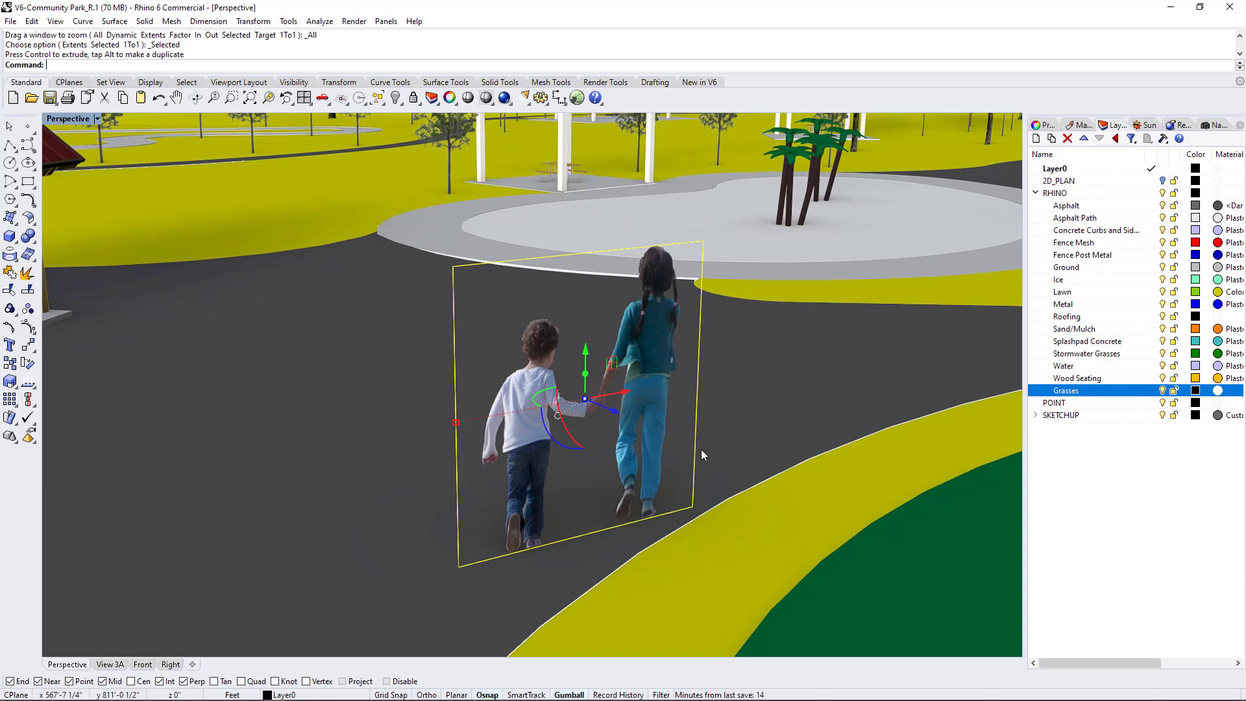
{"action": "right_click_drag", "start_coordinate": [702, 449], "coordinate": [756, 485]}
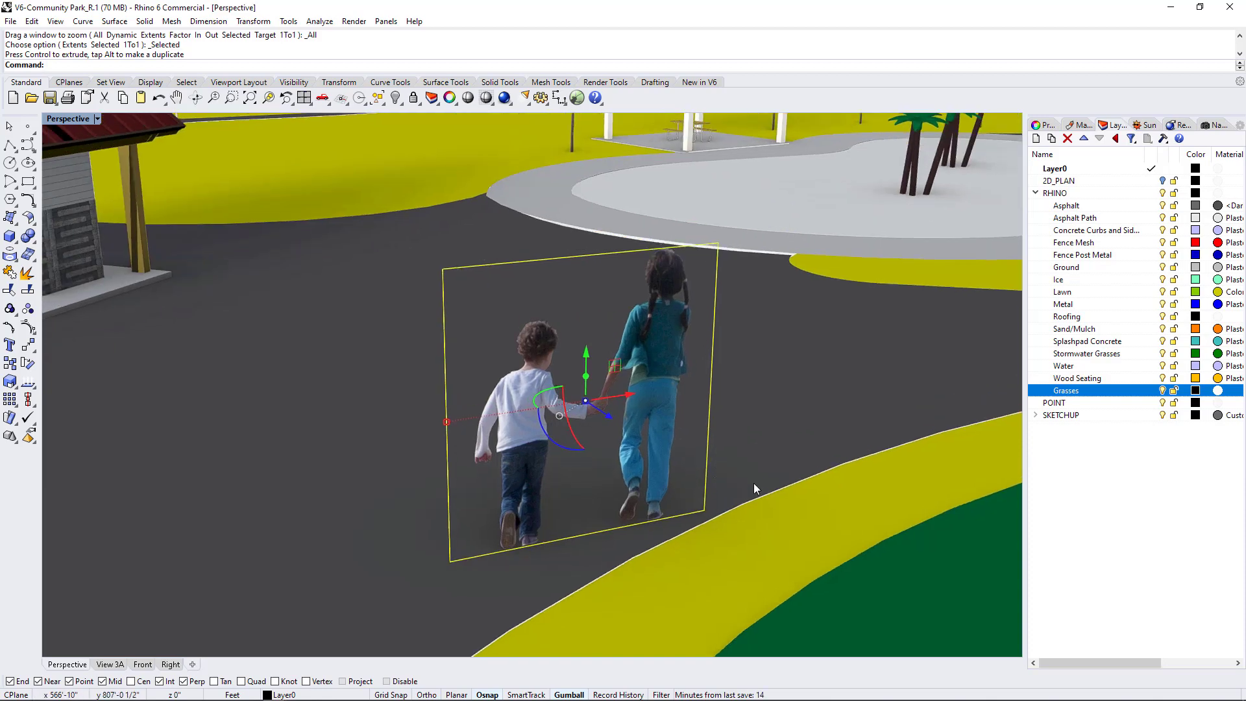
Check the model units in the document properties, leaving the settings as they are
{"action": "type", "text": "s"}
{"action": "key", "text": "Return"}
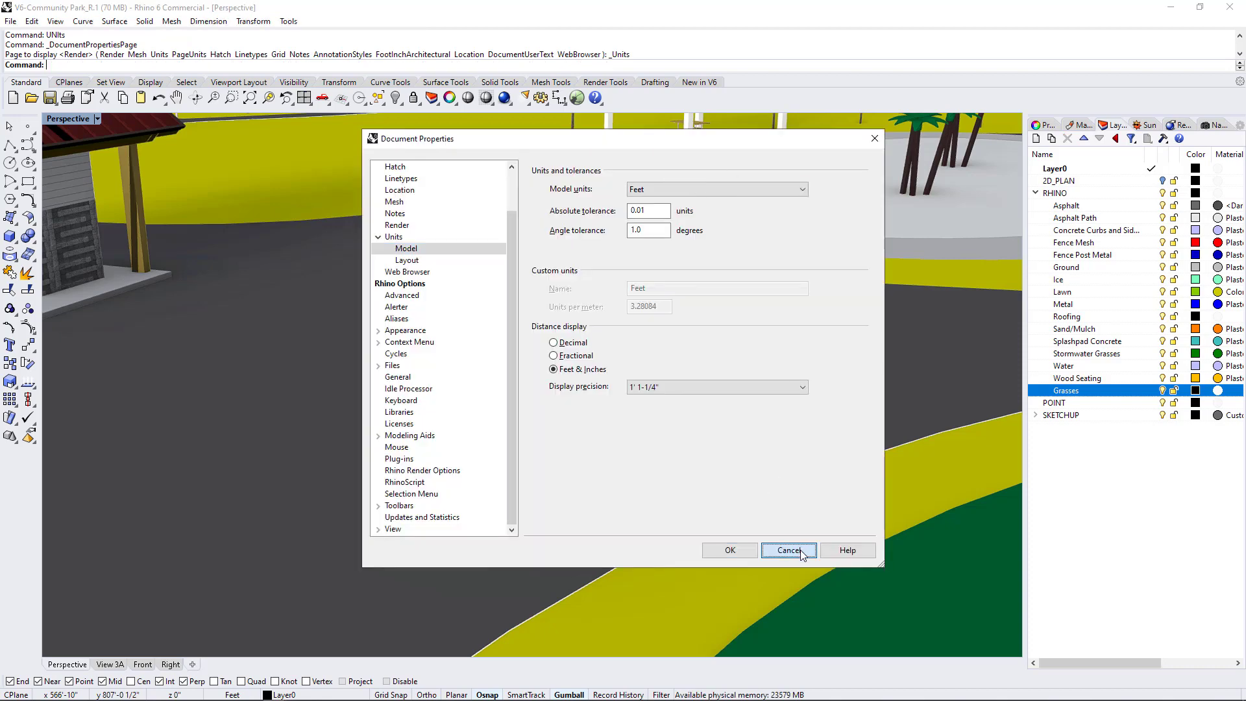
{"action": "left_click", "coordinate": [789, 550]}
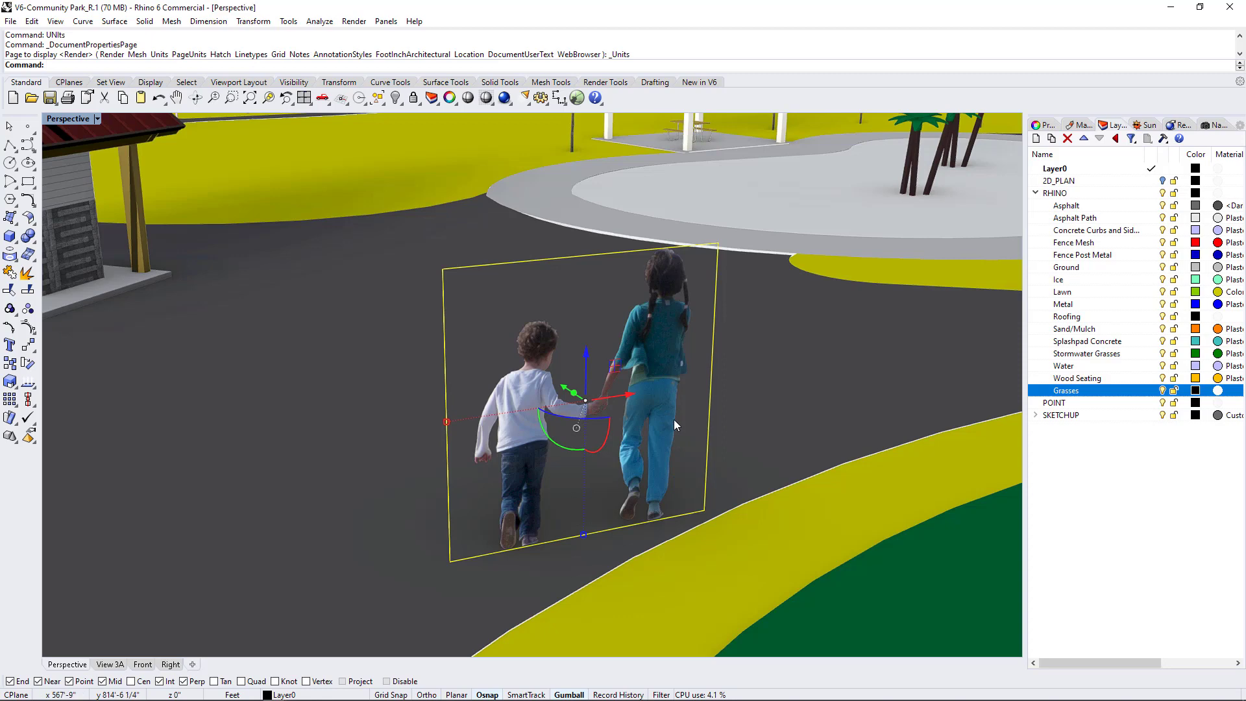
Draw a vertical 3' reference line up from the children picture's lower corner nearest the lawn strip
{"action": "type", "text": "L"}
{"action": "key", "text": "Return"}
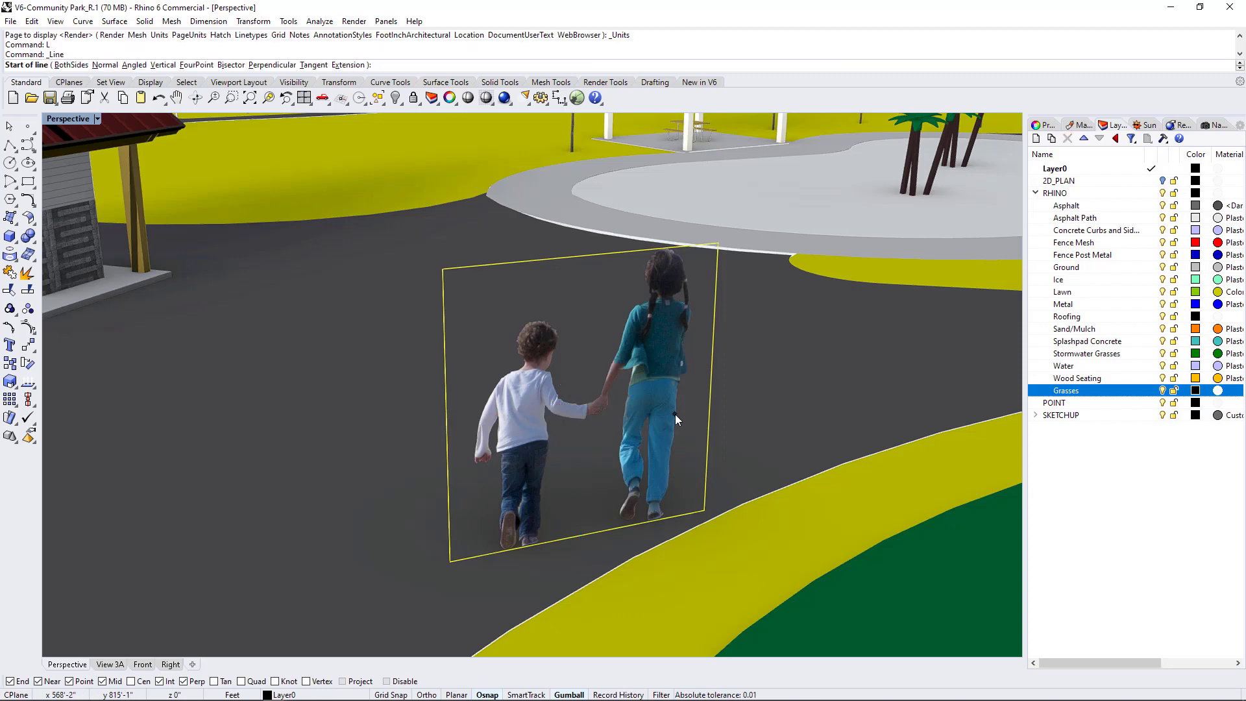
{"action": "type", "text": "v"}
{"action": "key", "text": "Return"}
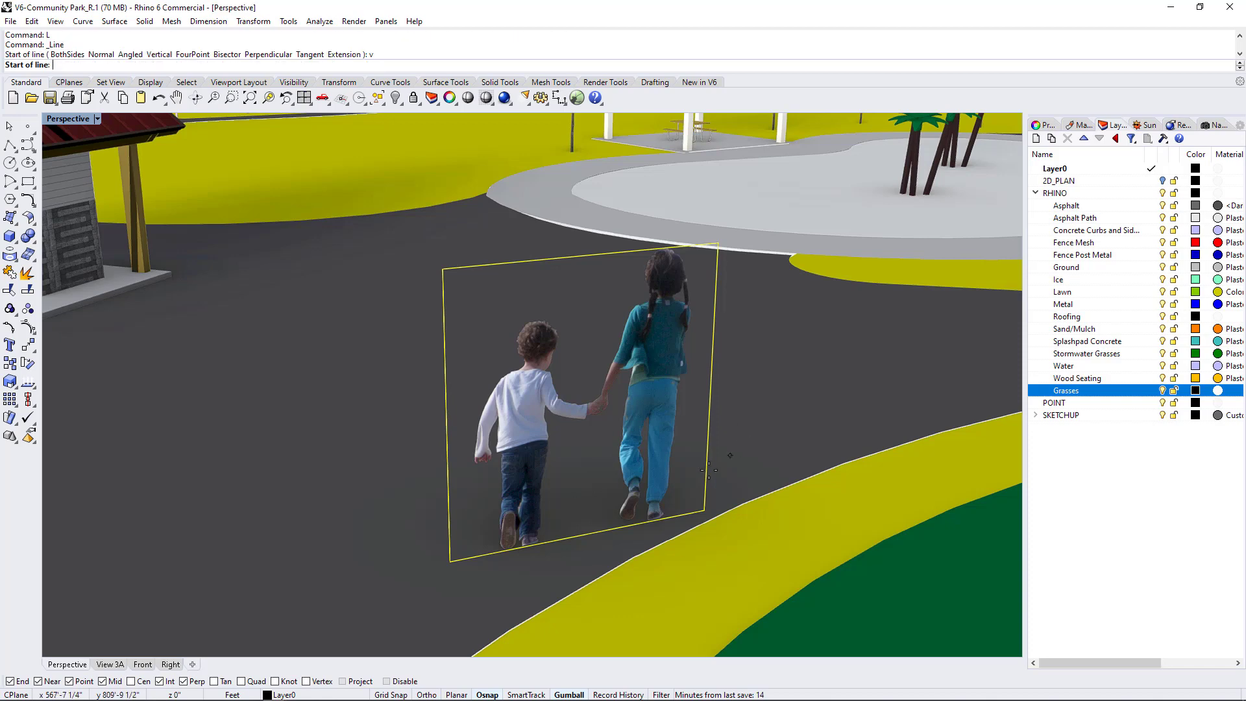
{"action": "left_click", "coordinate": [705, 510]}
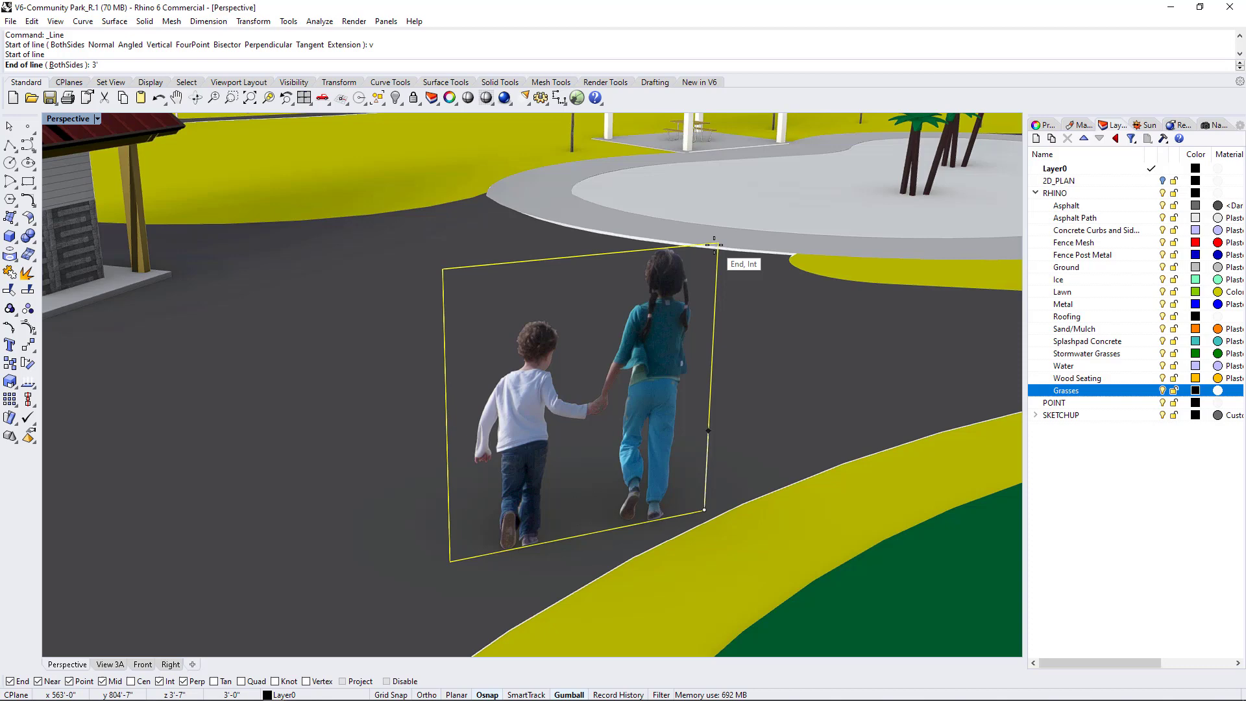
{"action": "key", "text": "Return"}
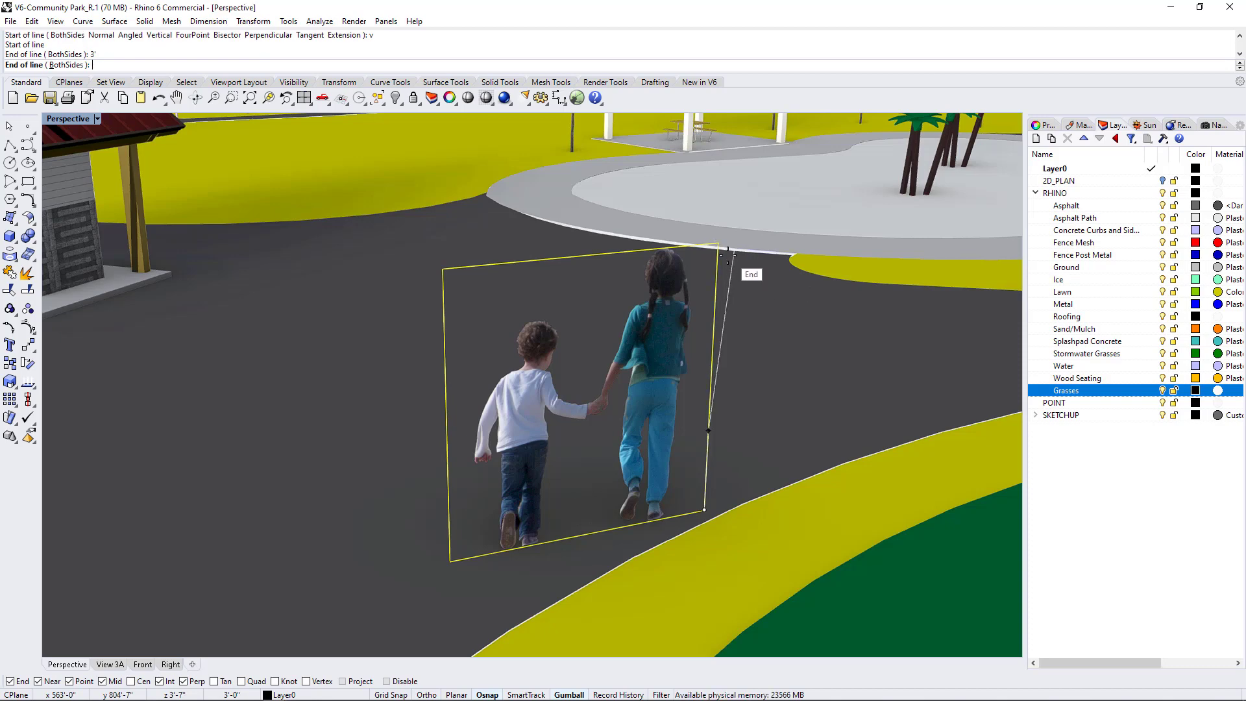
{"action": "key", "text": "Escape"}
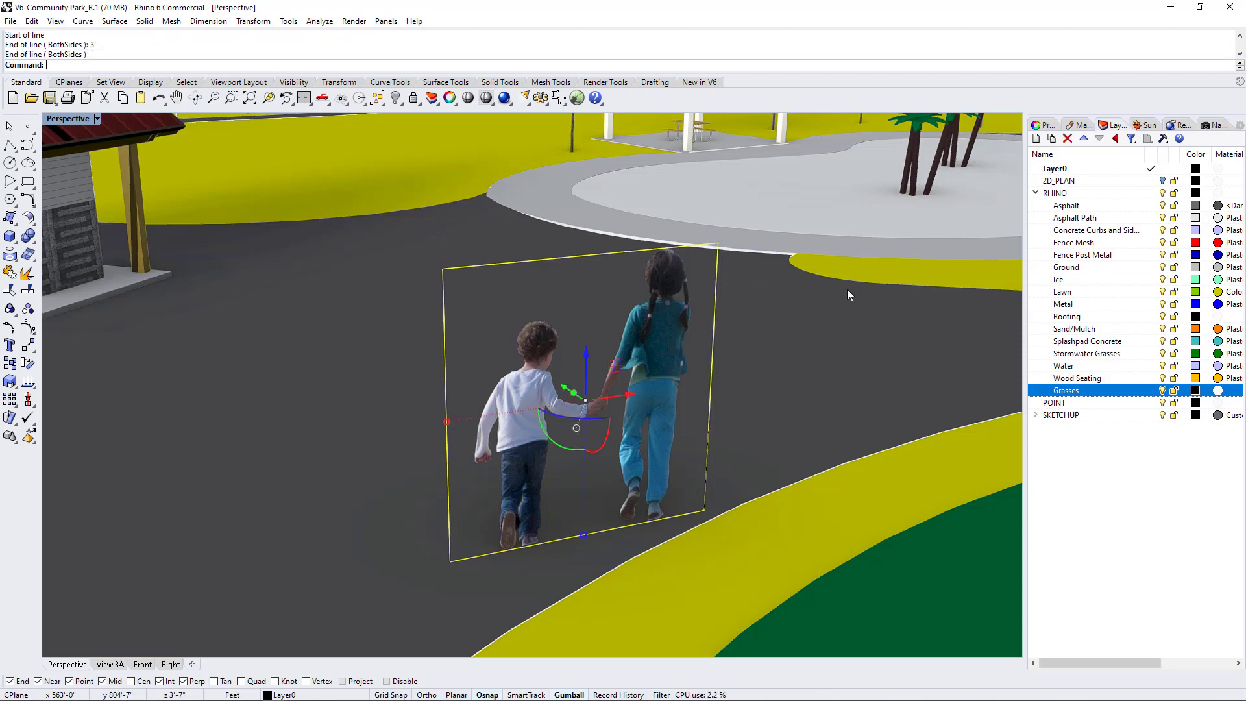
Scale the children picture down from its lower corner so its side edge matches the 3' reference line
{"action": "left_click", "coordinate": [709, 439]}
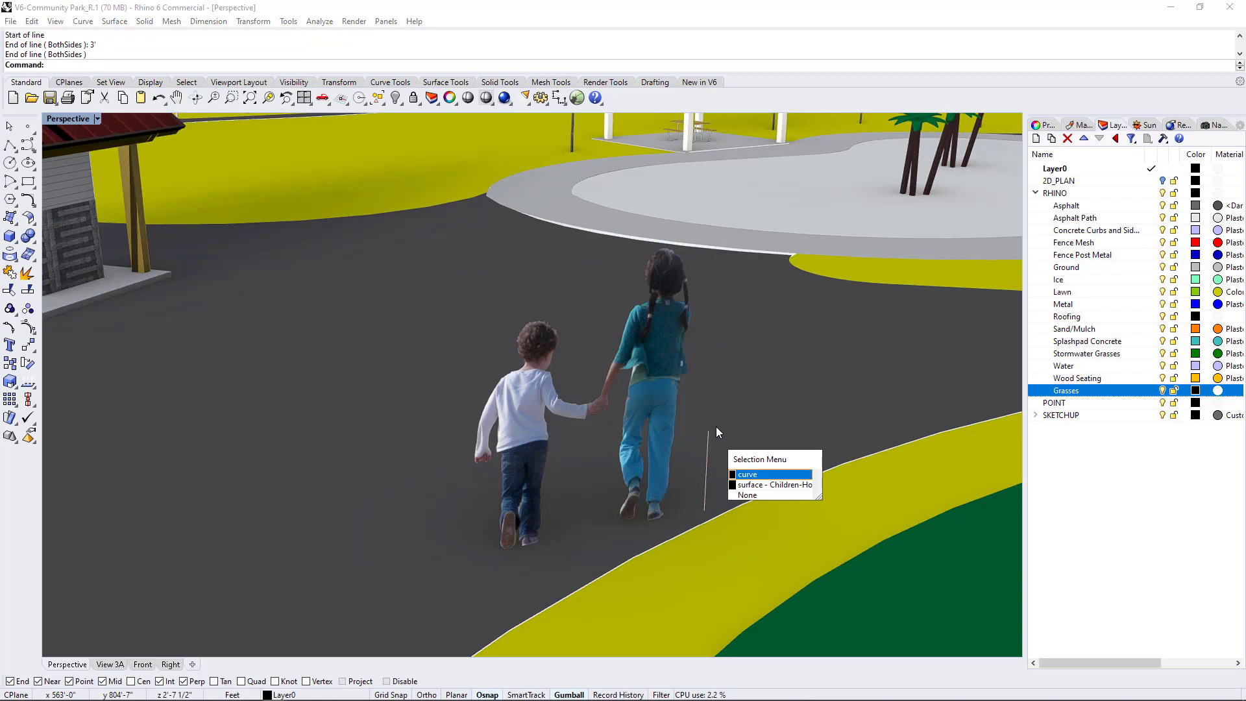
{"action": "left_click", "coordinate": [751, 476]}
{"action": "right_click_drag", "start_coordinate": [731, 435], "coordinate": [757, 438]}
{"action": "scroll", "coordinate": [757, 439], "scroll_direction": "up", "scroll_amount": 4}
{"action": "left_click", "coordinate": [645, 300]}
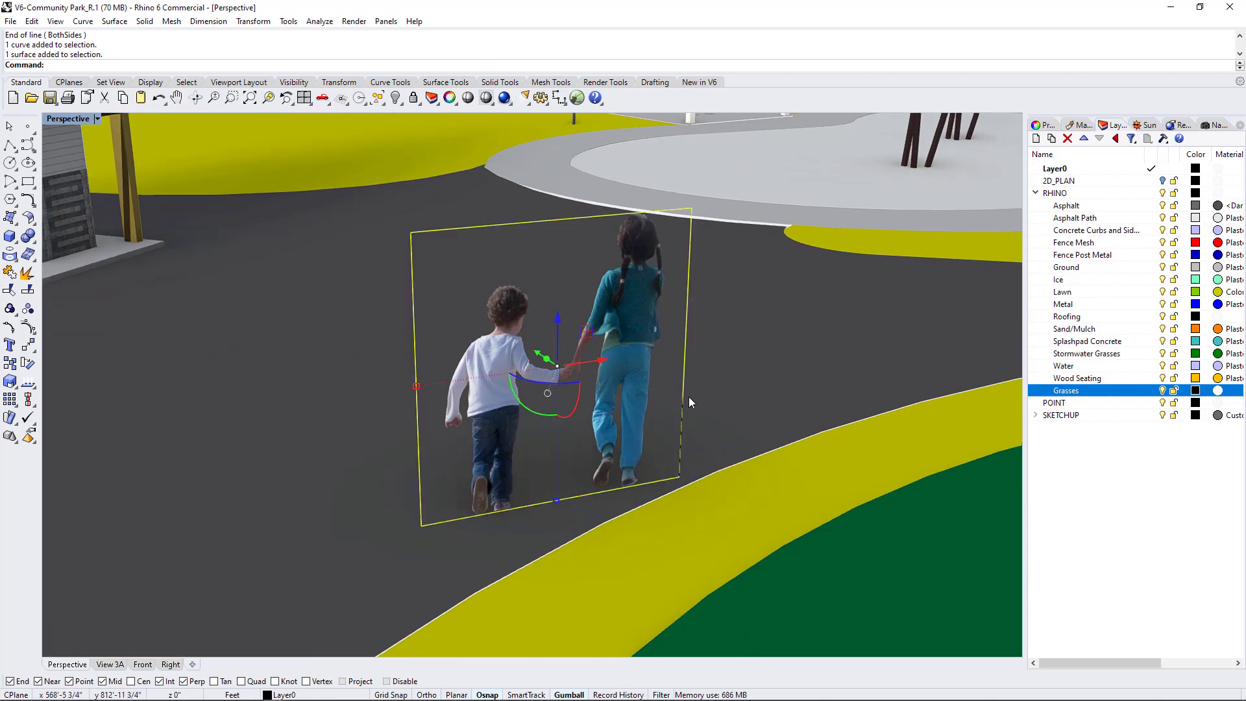
{"action": "type", "text": "C"}
{"action": "key", "text": "Return"}
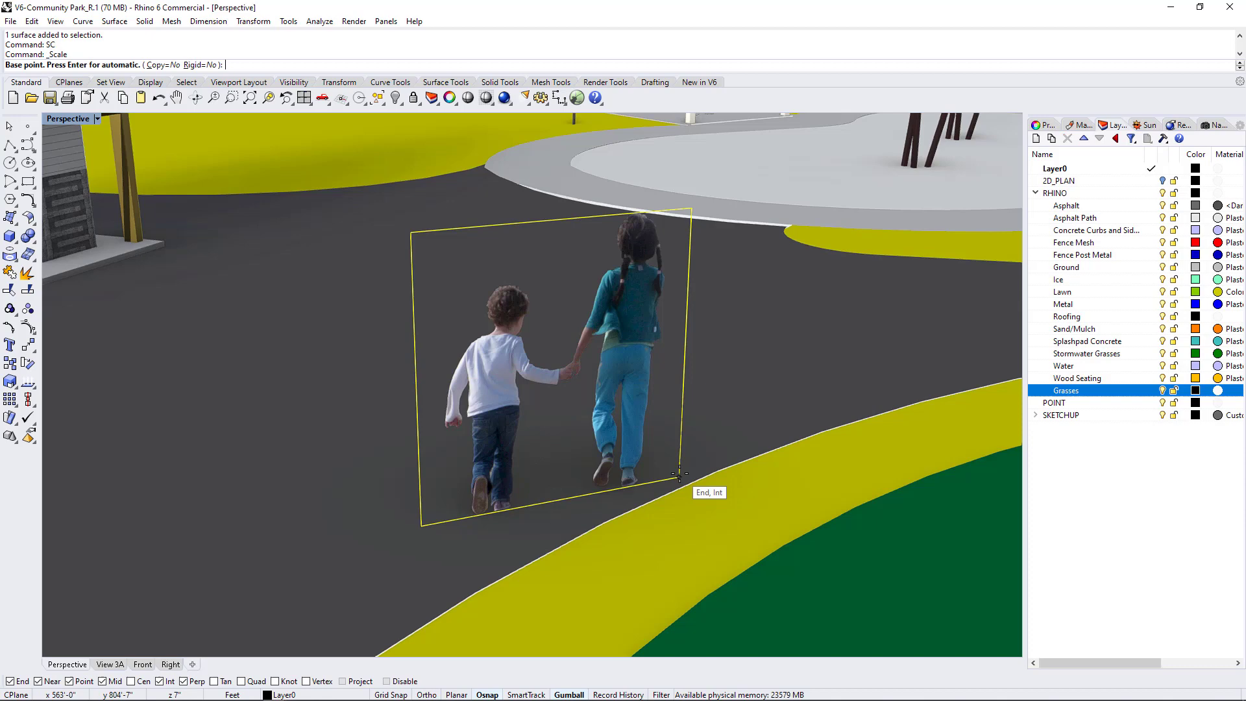
{"action": "left_click", "coordinate": [683, 480]}
{"action": "left_click", "coordinate": [692, 208]}
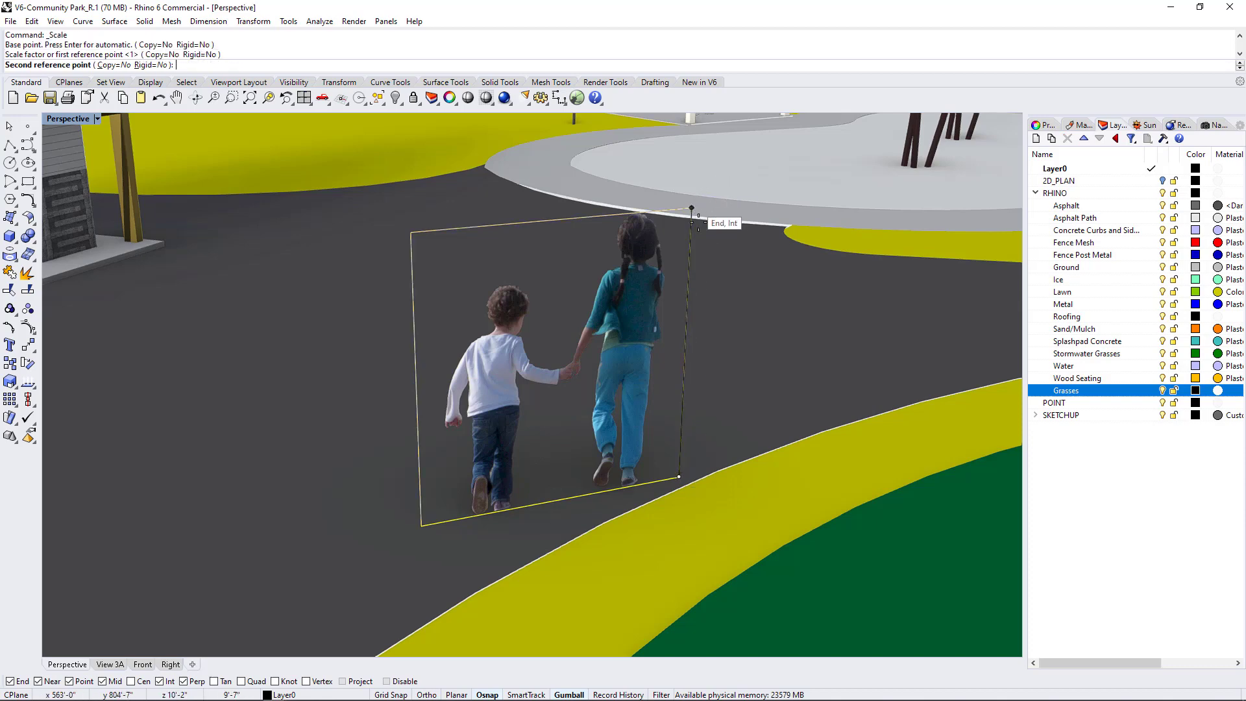
{"action": "left_click", "coordinate": [690, 403]}
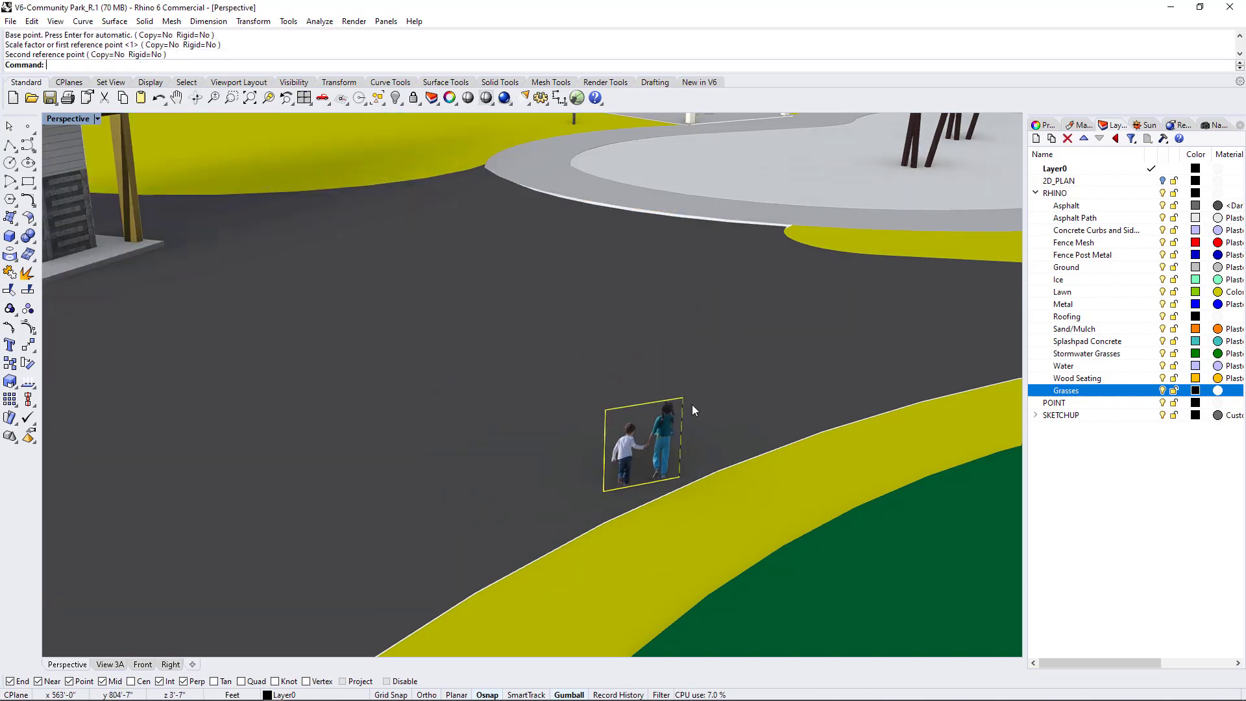
Delete the 3' reference line and select the scaled children picture, viewing it from near eye level
{"action": "left_click", "coordinate": [681, 455]}
{"action": "key", "text": "Delete"}
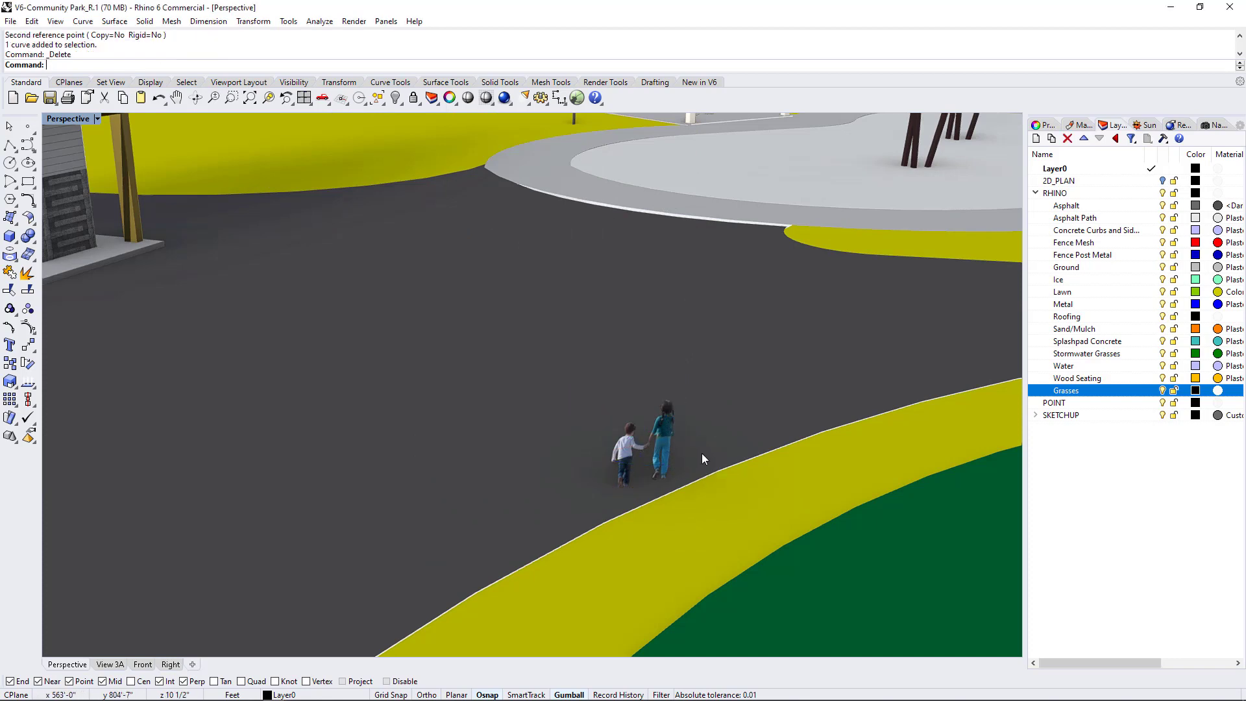
{"action": "left_click", "coordinate": [663, 448]}
{"action": "scroll", "coordinate": [701, 464], "scroll_direction": "up", "scroll_amount": 2}
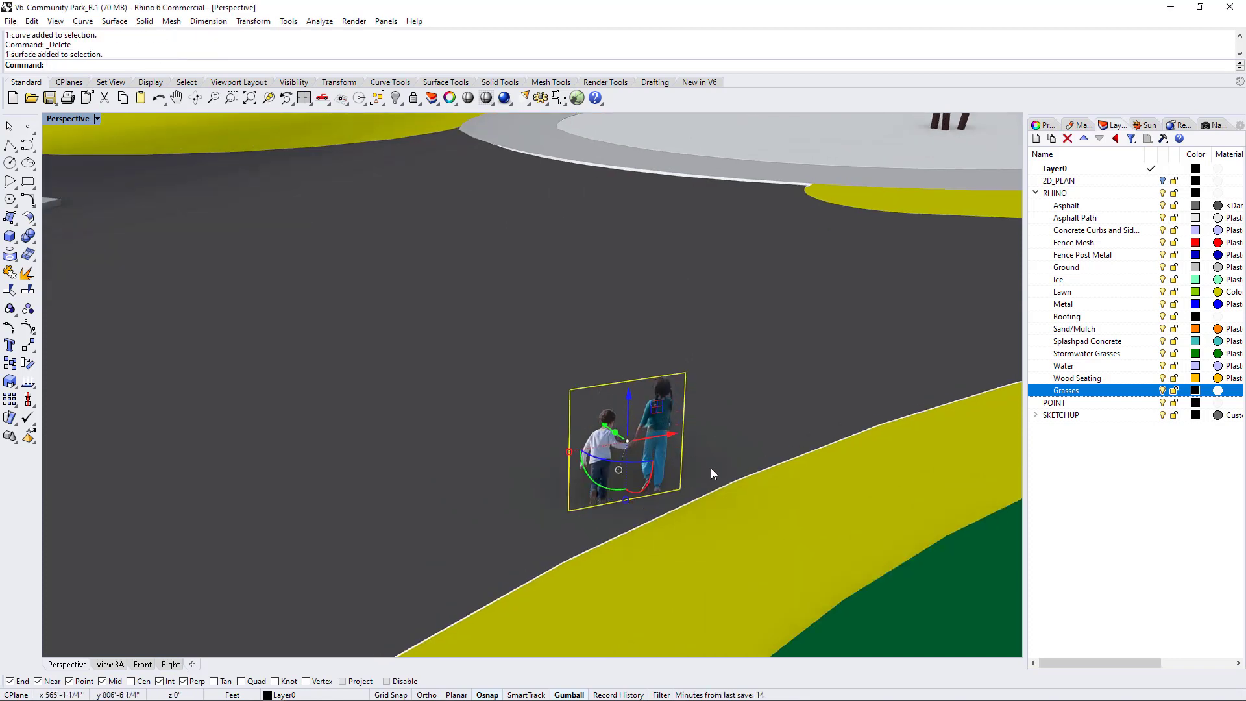
{"action": "right_click_drag", "start_coordinate": [730, 465], "coordinate": [711, 430]}
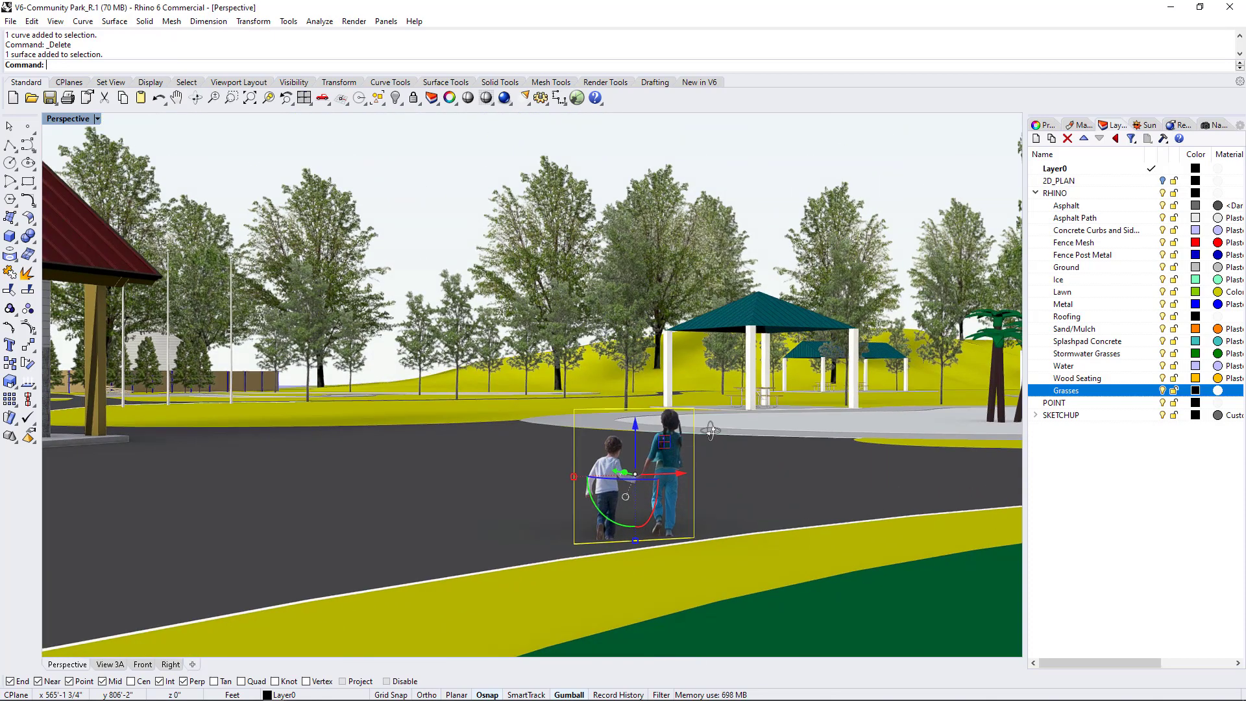
Move the children picture across the asphalt paving, away from the lawn strip and towards the splash pad
{"action": "right_click_drag", "start_coordinate": [652, 484], "coordinate": [543, 504]}
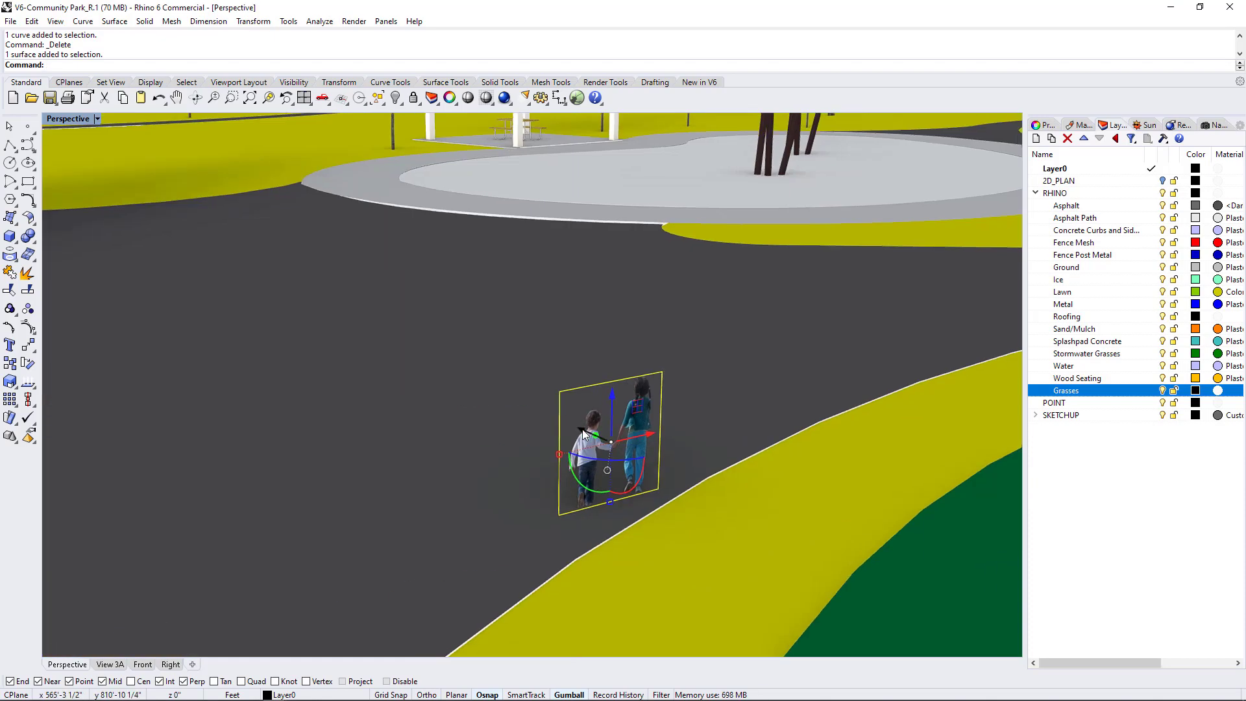
{"action": "left_click_drag", "start_coordinate": [583, 430], "coordinate": [676, 239]}
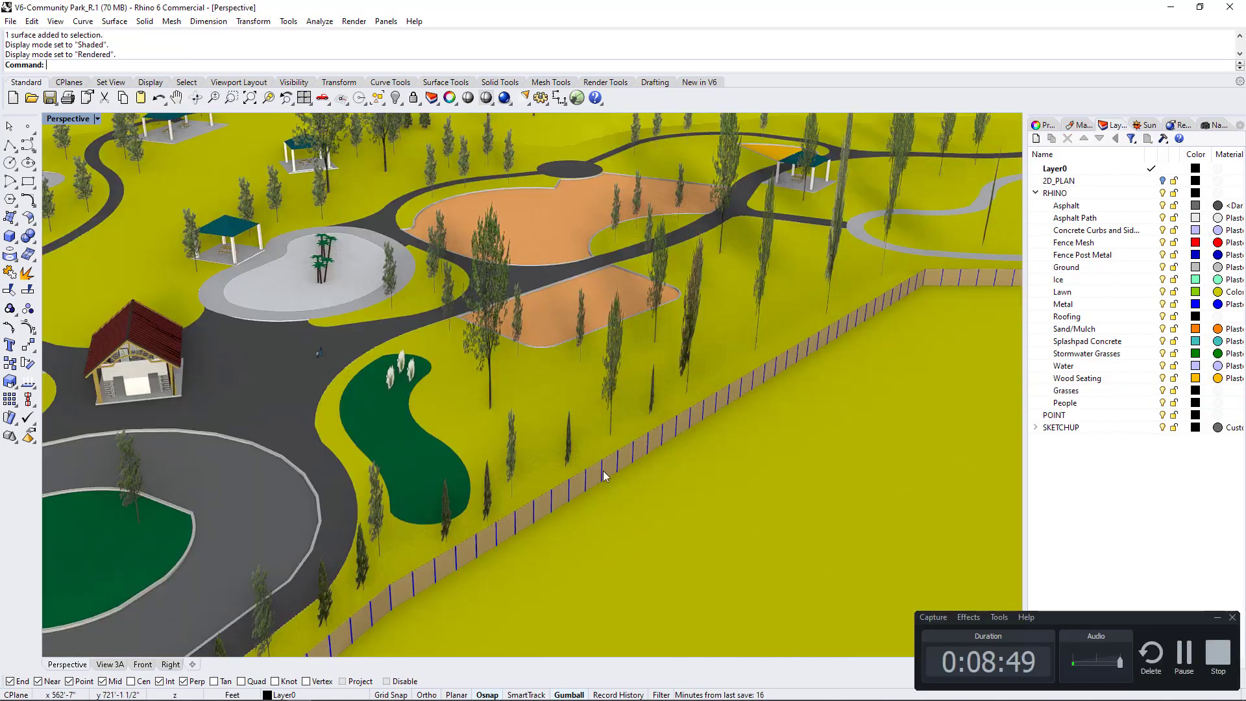
{"action": "scroll", "coordinate": [669, 458], "scroll_direction": "down", "scroll_amount": 6}
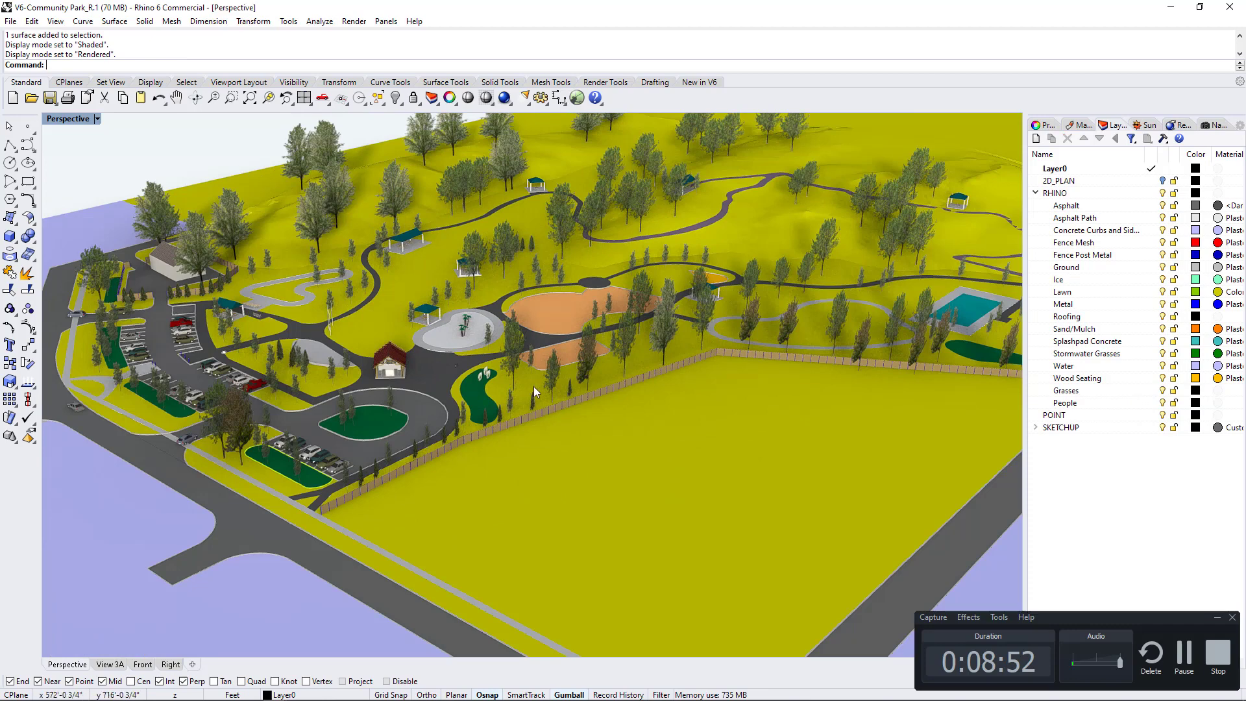
Import the Grass Light Green image from the Park Textures folder into the Rhino model as a material
{"action": "scroll", "coordinate": [695, 450], "scroll_direction": "down", "scroll_amount": 3}
{"action": "right_click_drag", "start_coordinate": [616, 459], "coordinate": [652, 461]}
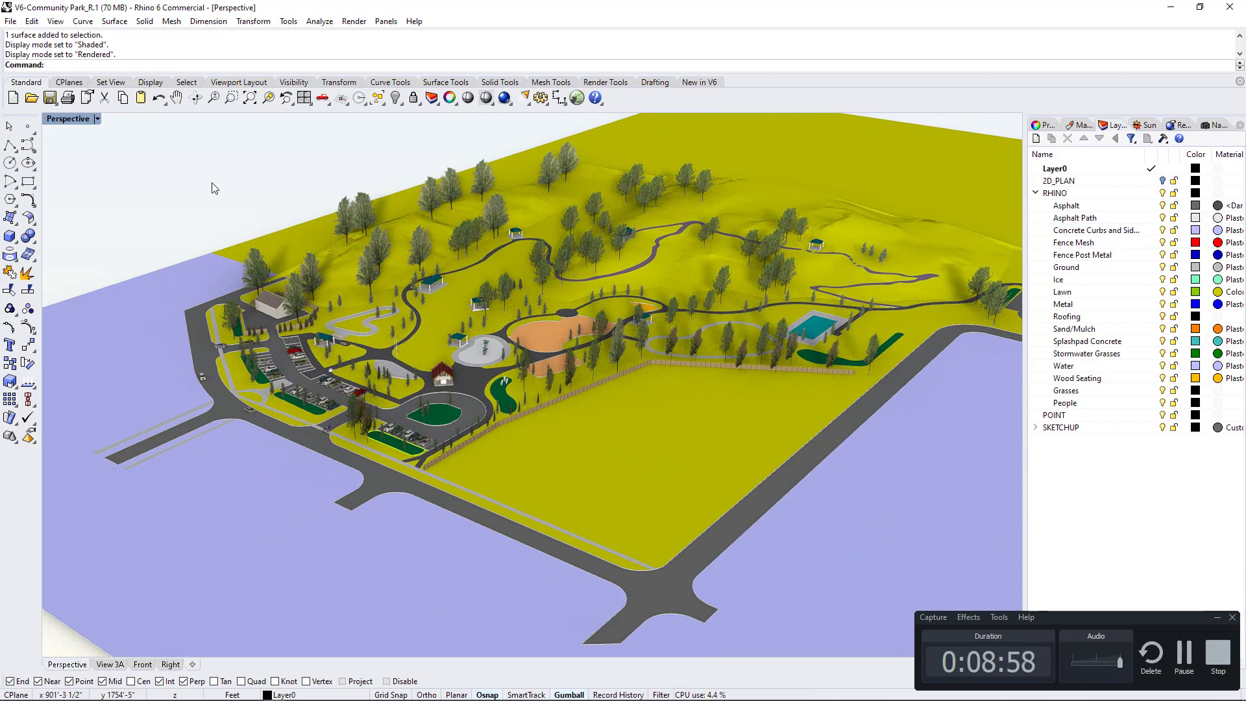
{"action": "mouse_move", "coordinate": [110, 693]}
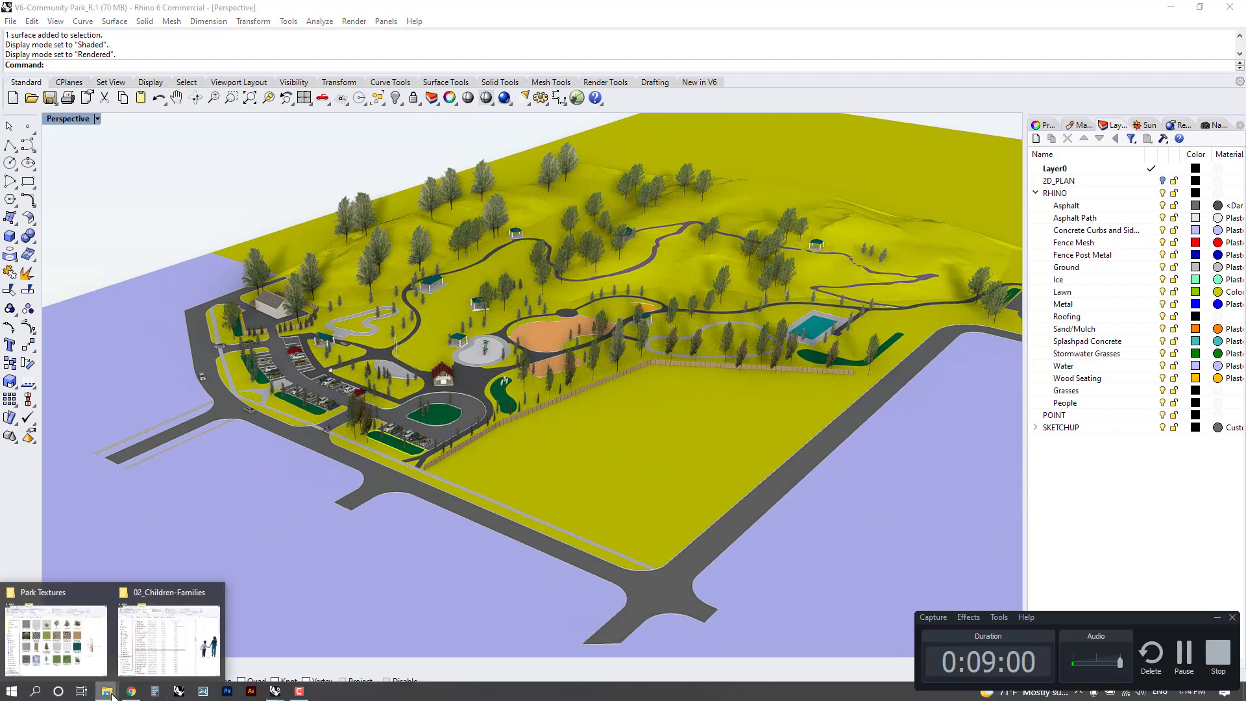
{"action": "left_click", "coordinate": [85, 626]}
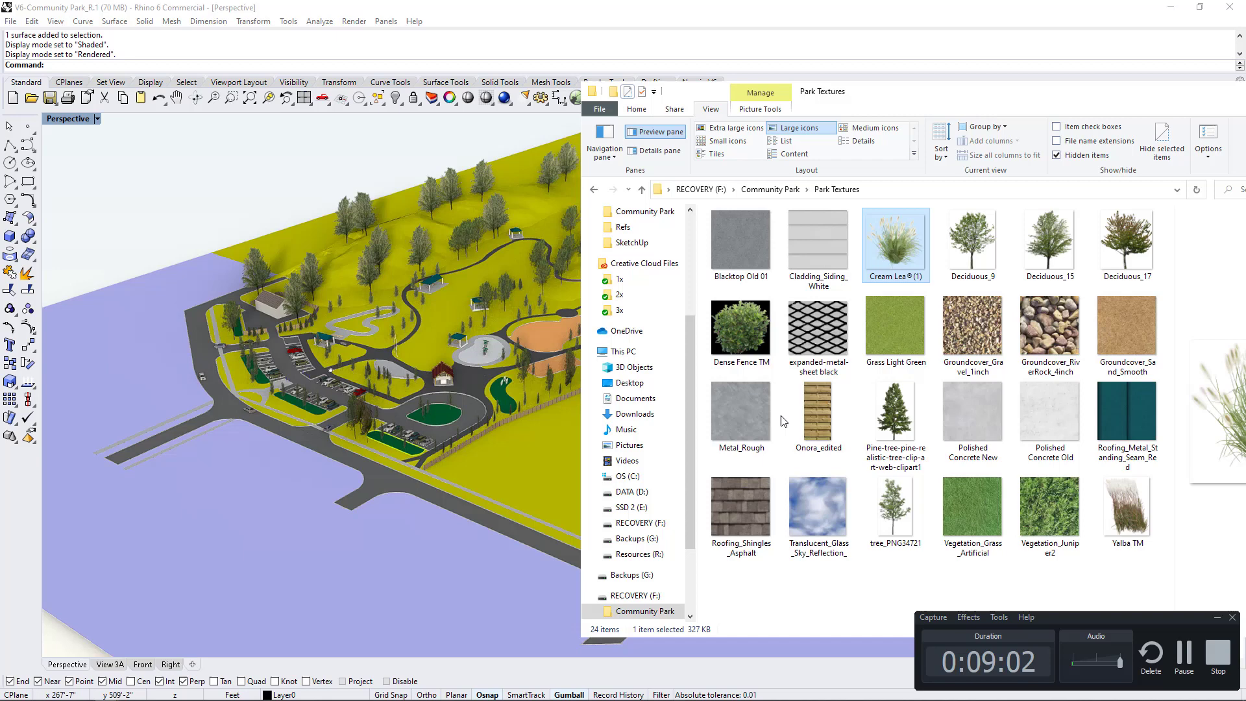
{"action": "left_click", "coordinate": [884, 369]}
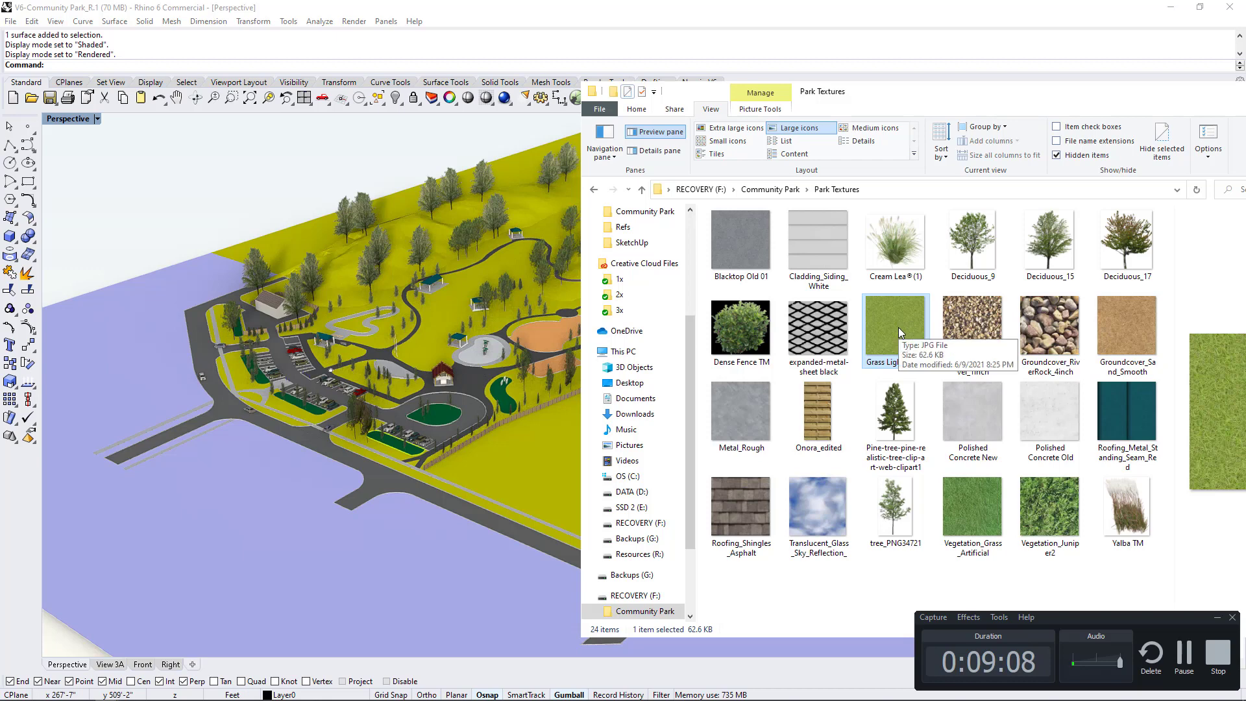
{"action": "left_click_drag", "start_coordinate": [890, 329], "coordinate": [306, 216]}
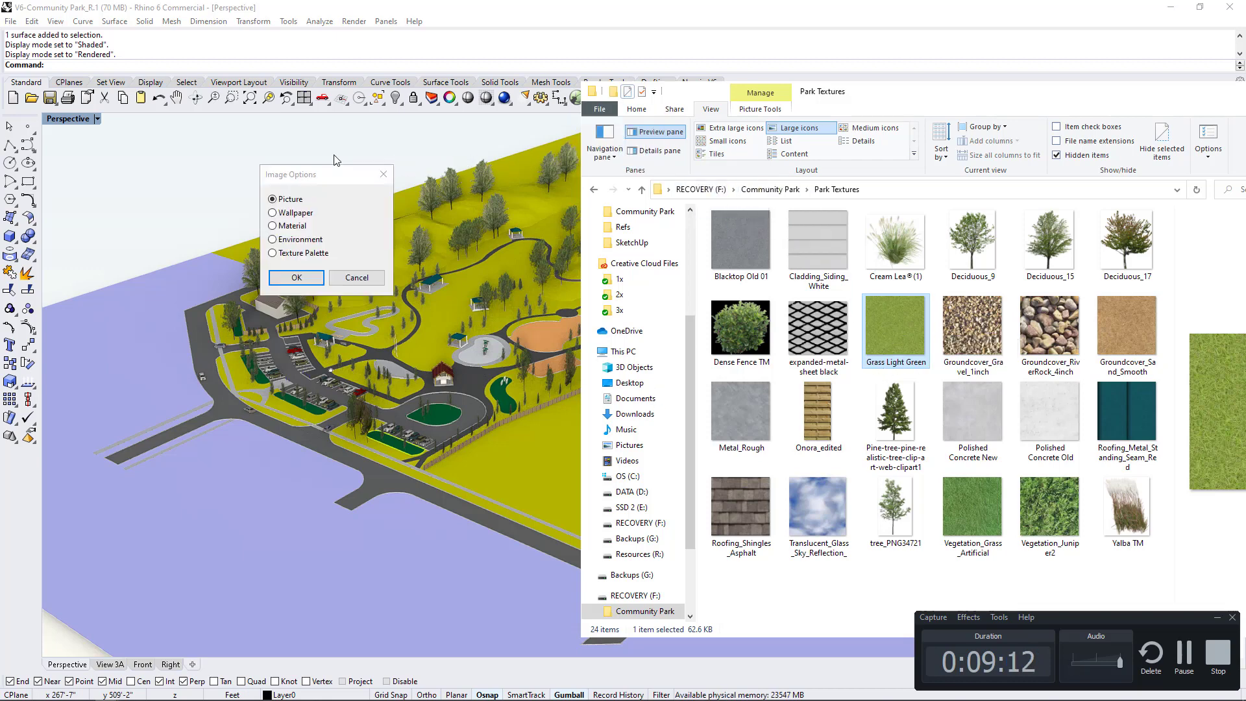
{"action": "left_click", "coordinate": [285, 227]}
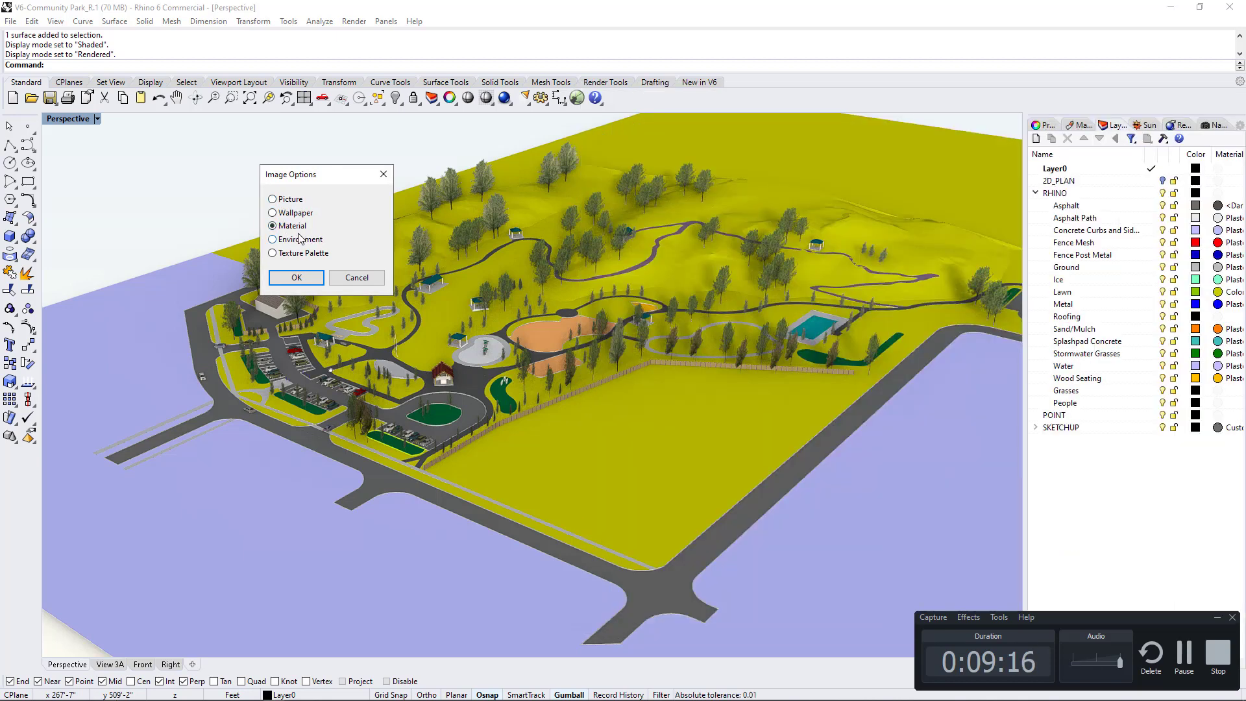
{"action": "left_click", "coordinate": [296, 277]}
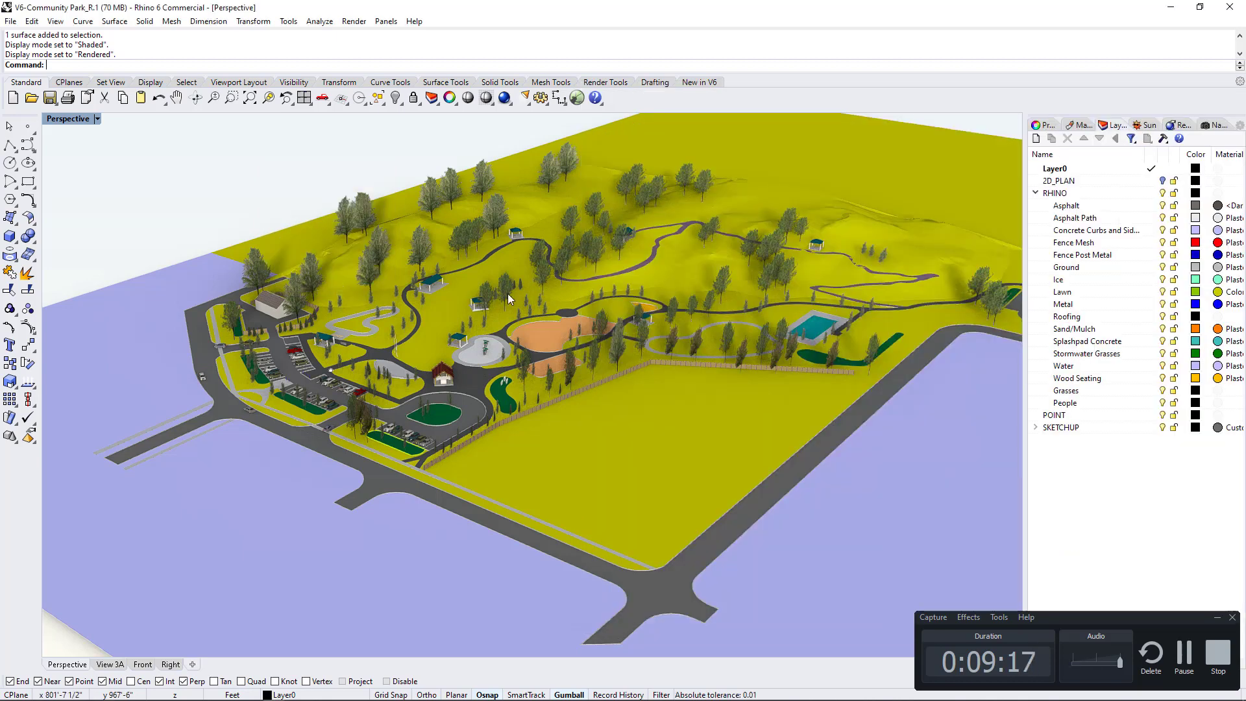
Apply the Grass Light Green material to the large lawn surface and show that surface's texture mapping settings
{"action": "left_click", "coordinate": [1079, 125]}
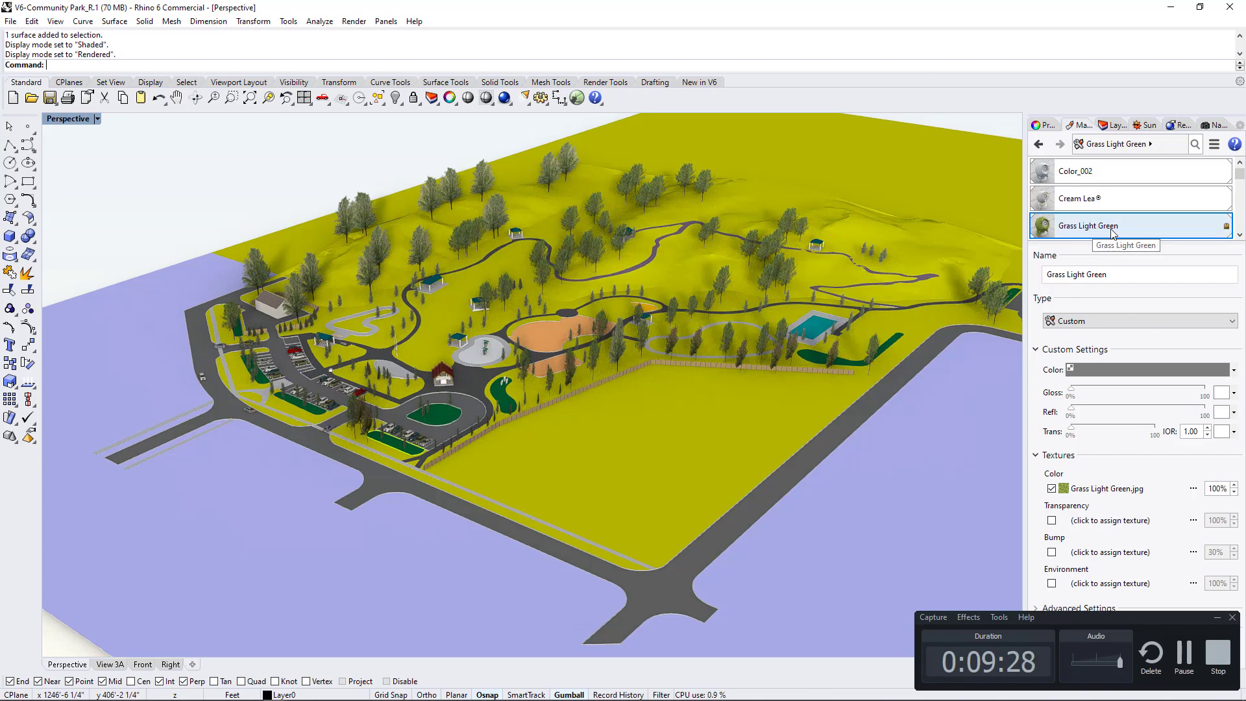
{"action": "left_click_drag", "start_coordinate": [1081, 232], "coordinate": [647, 434]}
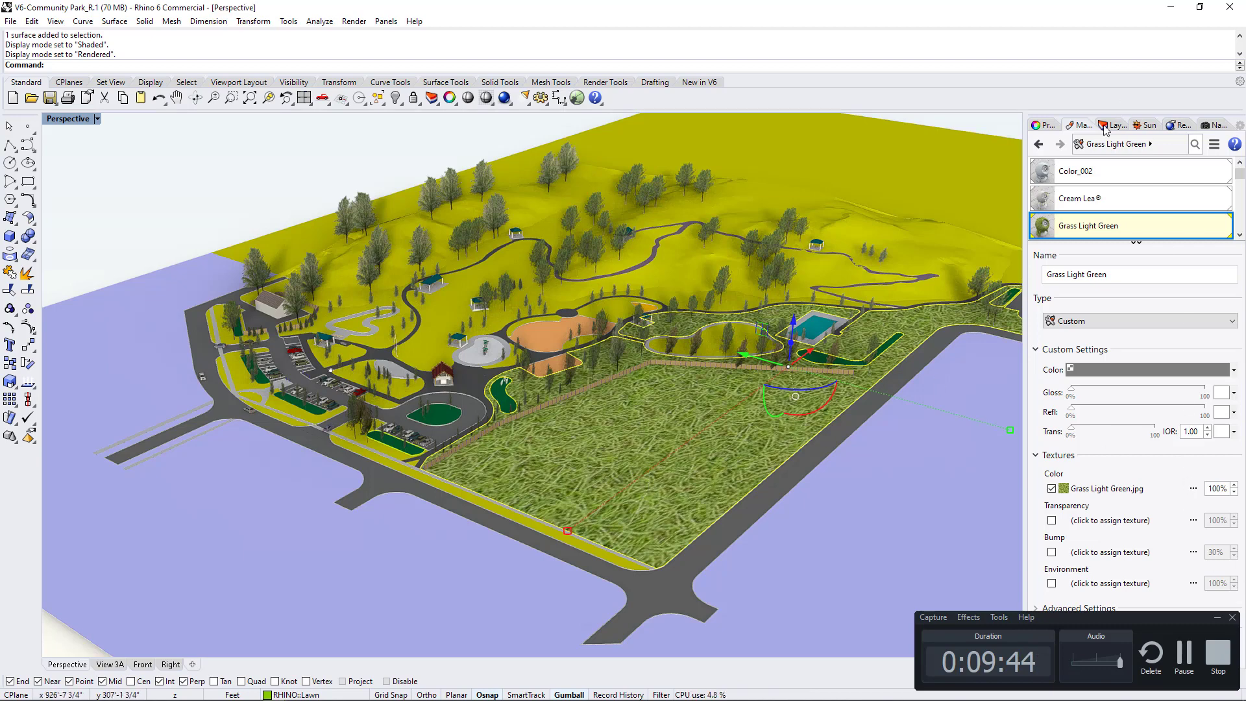
{"action": "left_click", "coordinate": [1041, 125]}
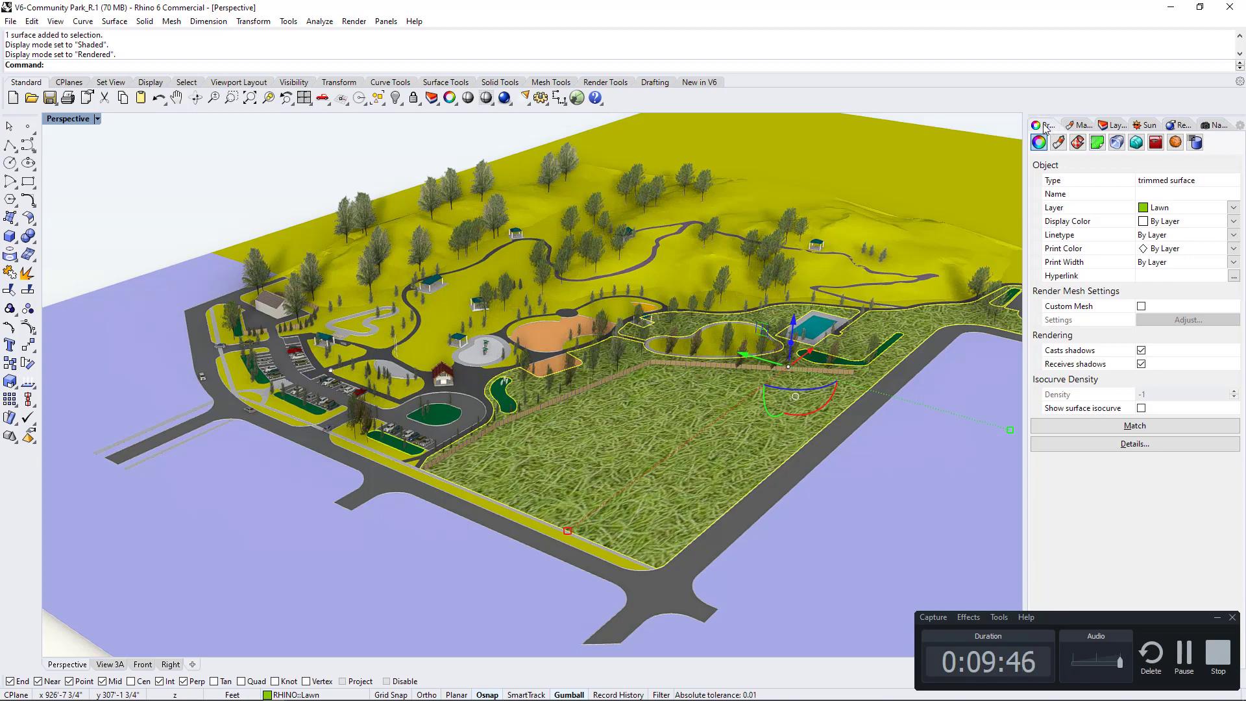
{"action": "left_click", "coordinate": [1078, 144]}
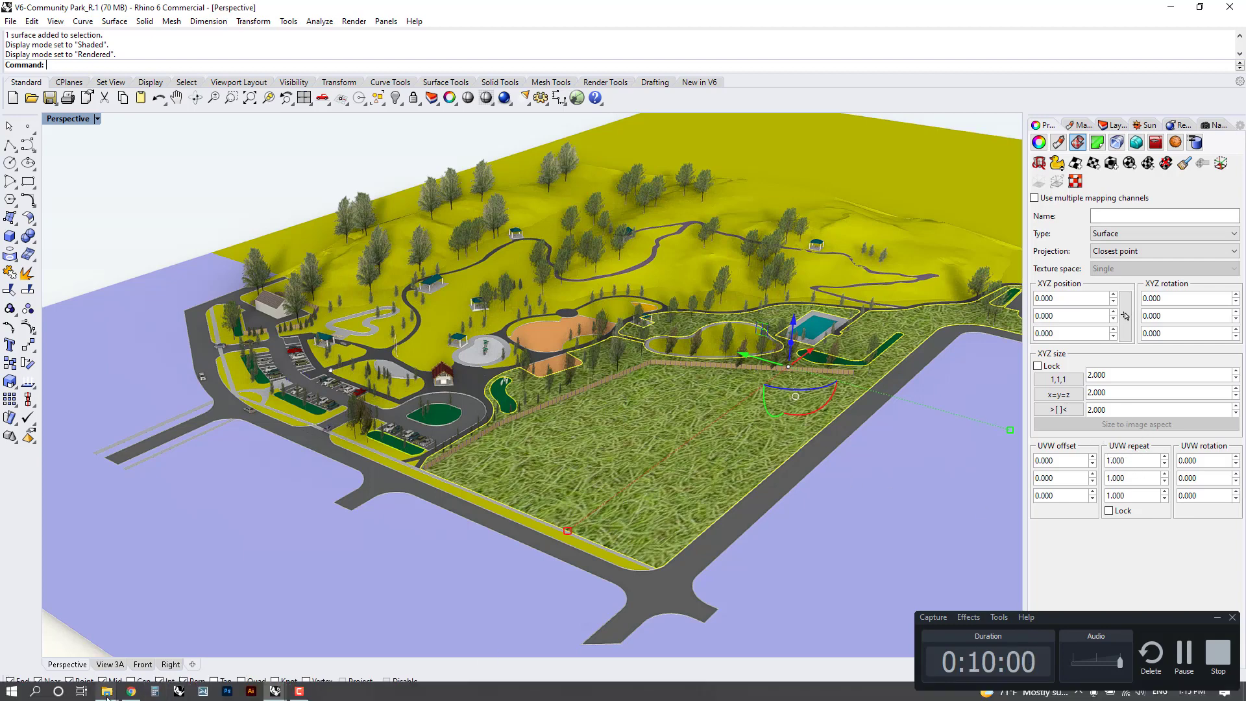
Set the first two UVW repeat values of the lawn's texture mapping to 10
{"action": "mouse_move", "coordinate": [107, 691]}
{"action": "left_click", "coordinate": [97, 655]}
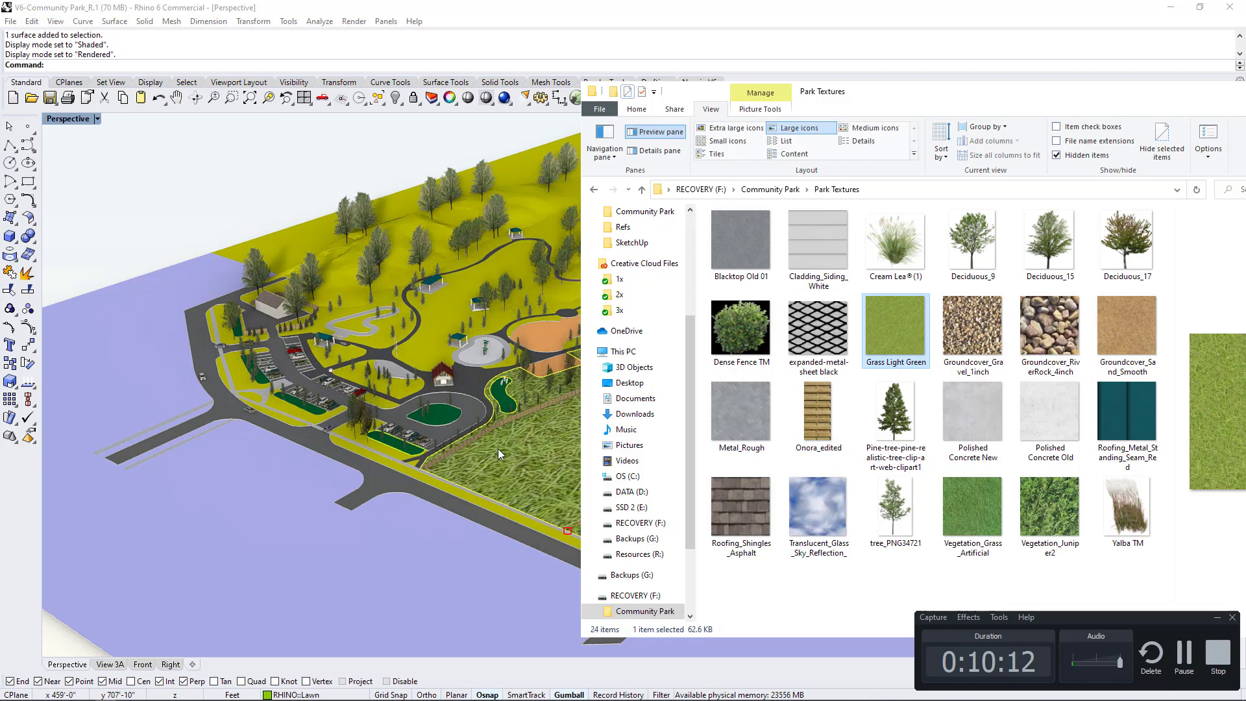
{"action": "left_click", "coordinate": [513, 463]}
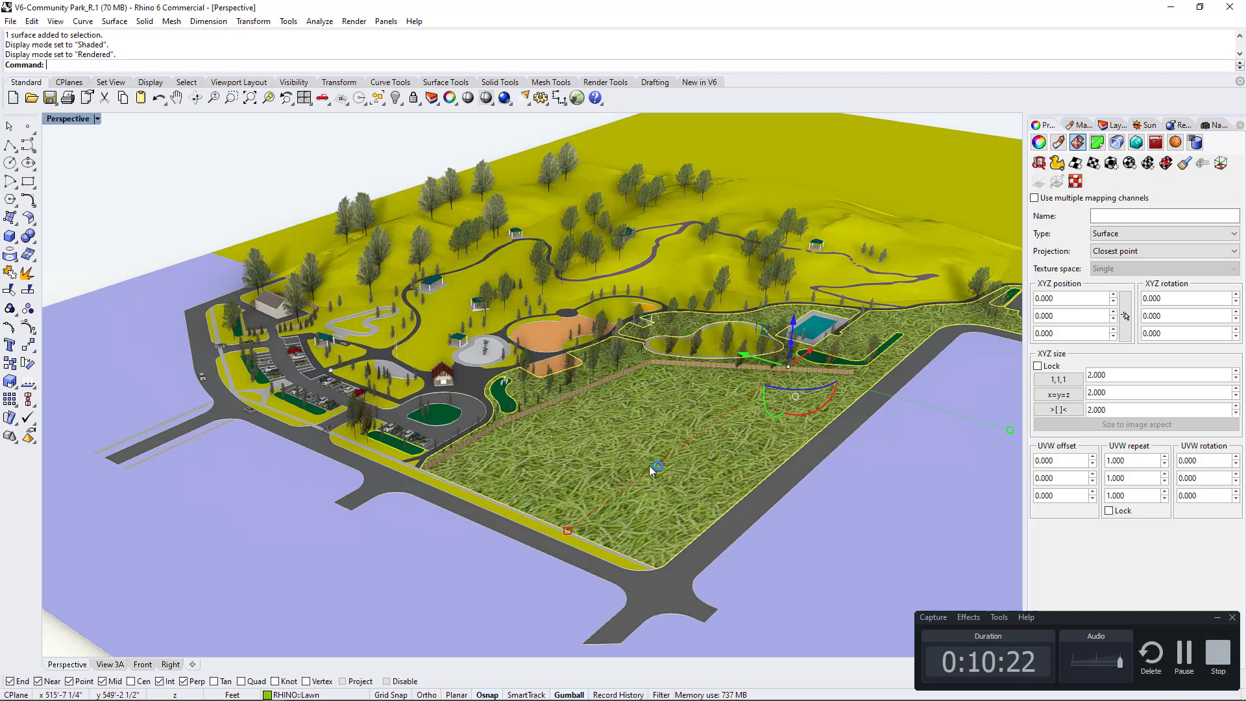
{"action": "left_click", "coordinate": [1147, 461]}
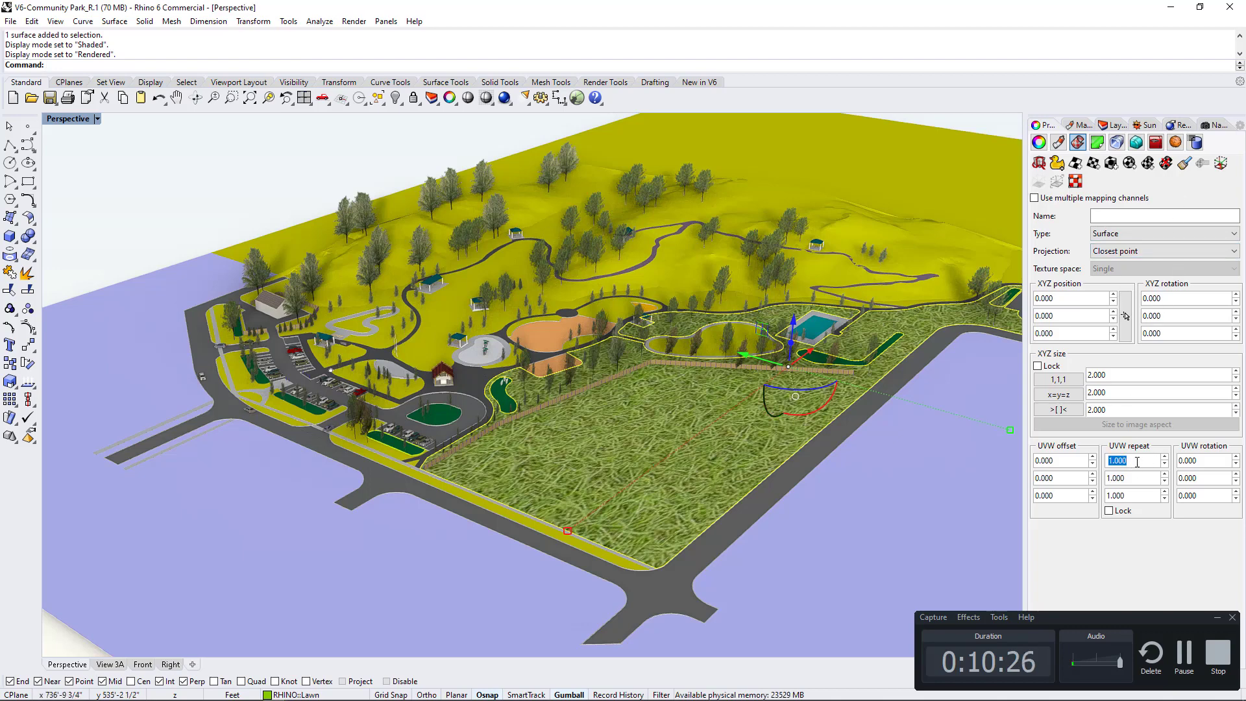
{"action": "type", "text": "10"}
{"action": "key", "text": "Tab"}
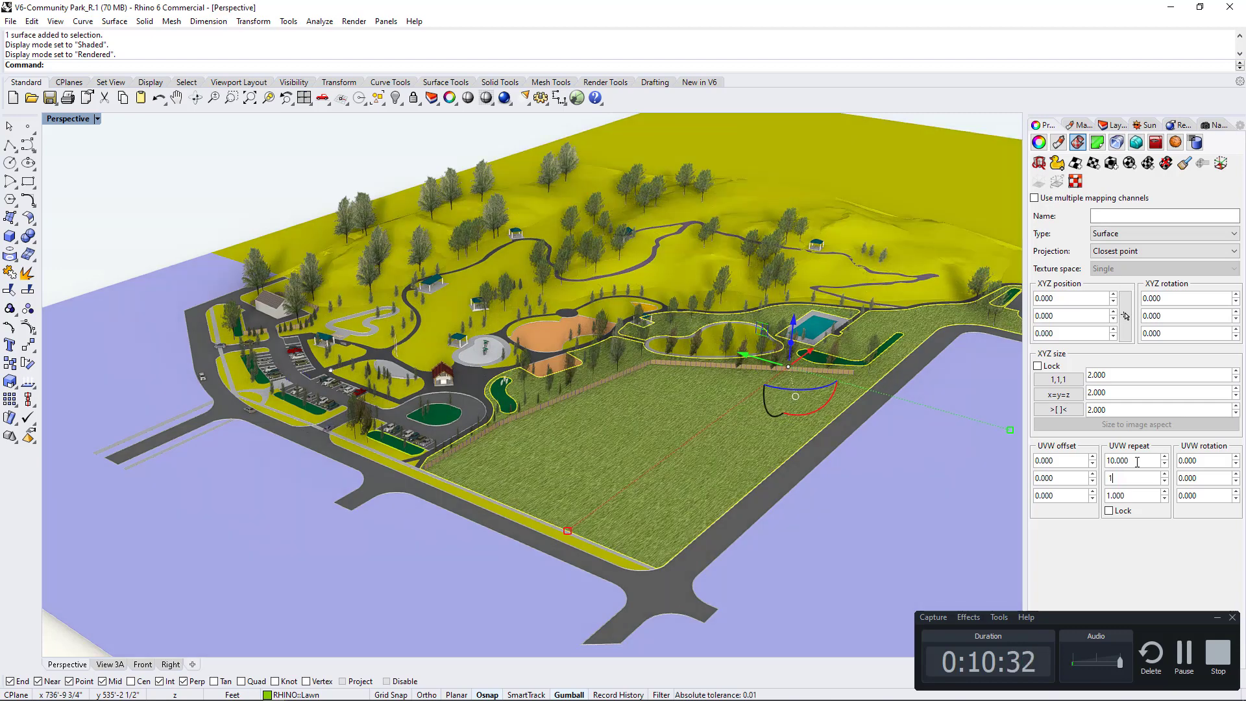
{"action": "type", "text": "10"}
{"action": "key", "text": "Tab"}
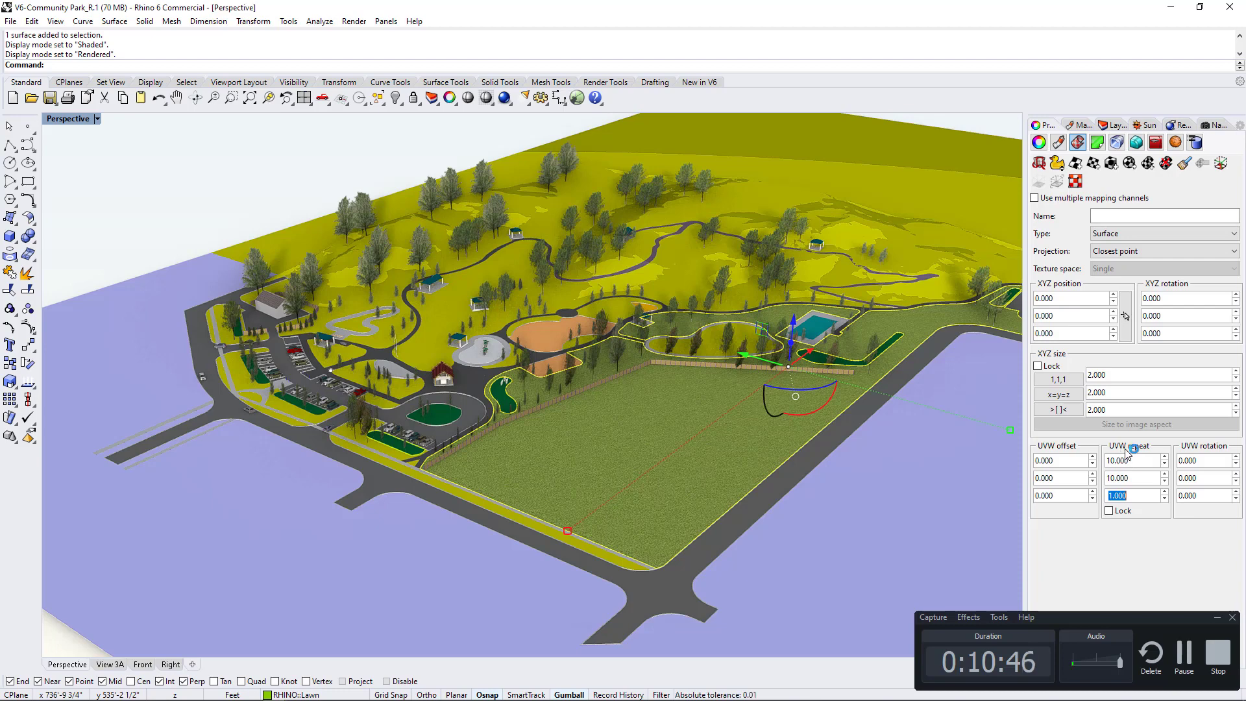
Raise the first two UVW repeat values of the lawn's texture mapping to 50
{"action": "right_click_drag", "start_coordinate": [771, 463], "coordinate": [792, 481]}
{"action": "scroll", "coordinate": [626, 420], "scroll_direction": "up", "scroll_amount": 10}
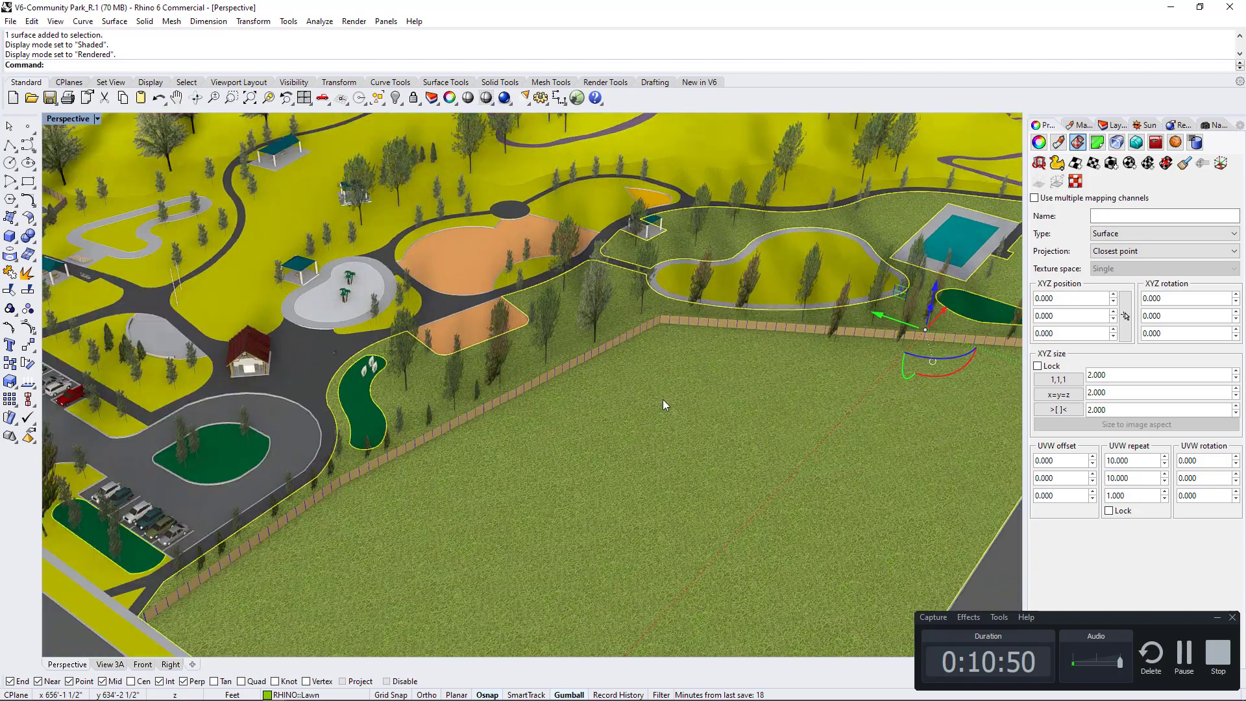
{"action": "scroll", "coordinate": [612, 318], "scroll_direction": "up", "scroll_amount": 2}
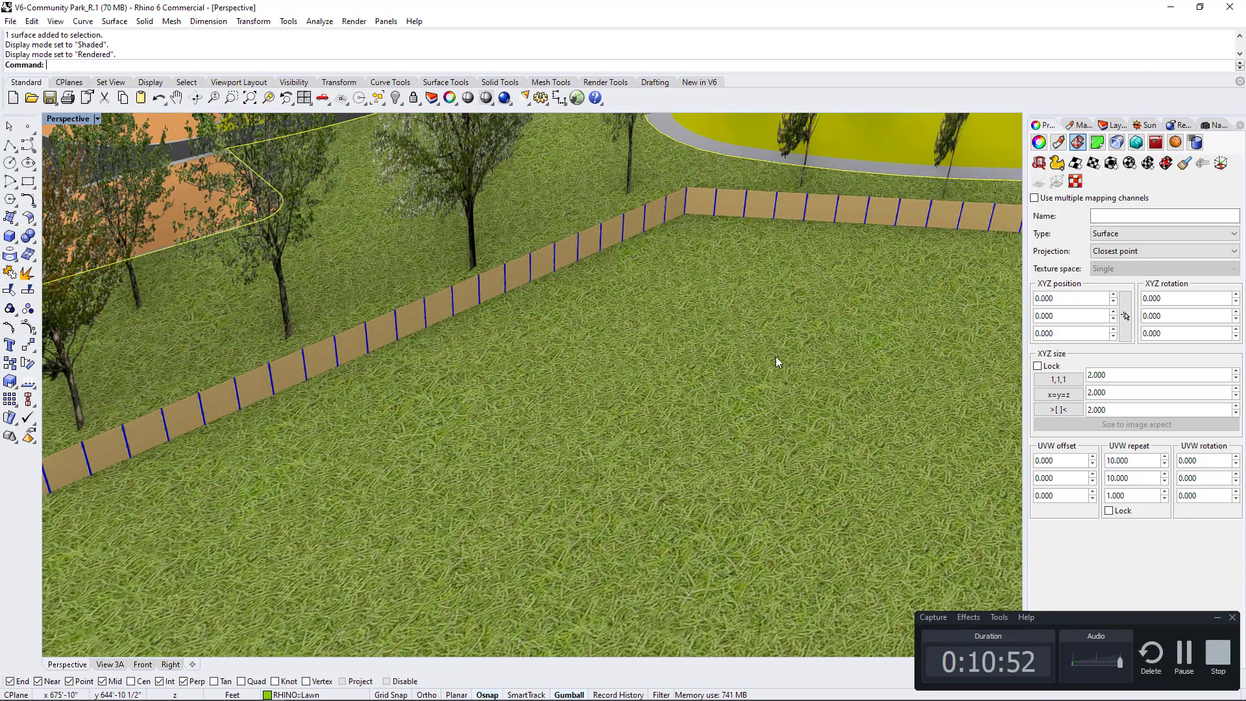
{"action": "double_click", "coordinate": [1118, 461]}
{"action": "type", "text": "50"}
{"action": "key", "text": "Tab"}
{"action": "type", "text": "5"}
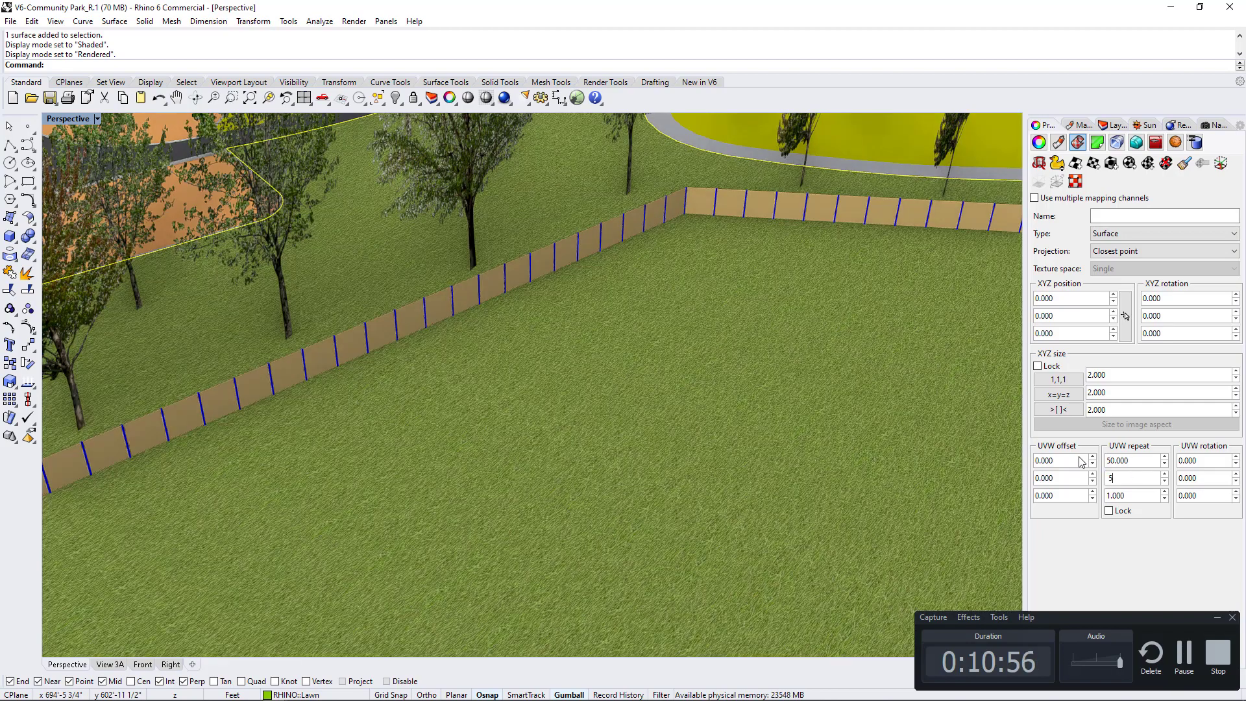
{"action": "type", "text": "0"}
{"action": "key", "text": "Tab"}
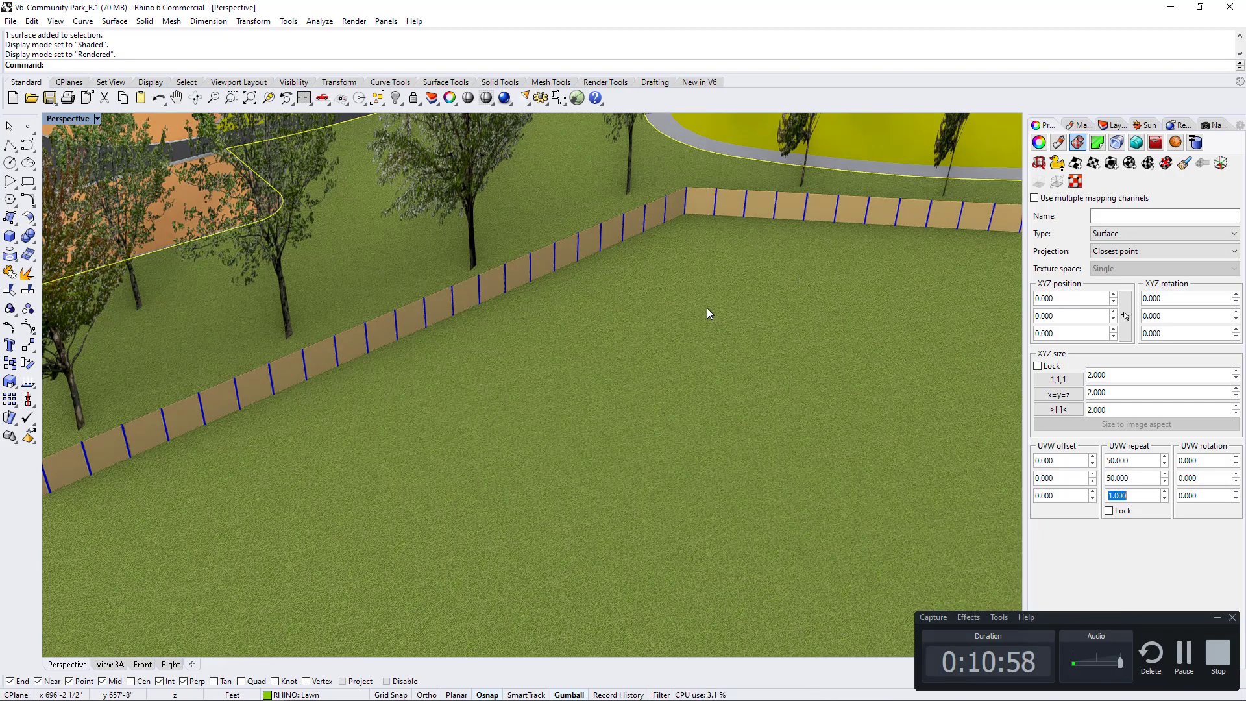
Set the first two UVW repeat values of the lawn's texture mapping to 60
{"action": "scroll", "coordinate": [707, 308], "scroll_direction": "up", "scroll_amount": 3}
{"action": "right_click_drag", "start_coordinate": [790, 481], "coordinate": [593, 431]}
{"action": "scroll", "coordinate": [750, 439], "scroll_direction": "up", "scroll_amount": 5}
{"action": "scroll", "coordinate": [522, 426], "scroll_direction": "down", "scroll_amount": 5}
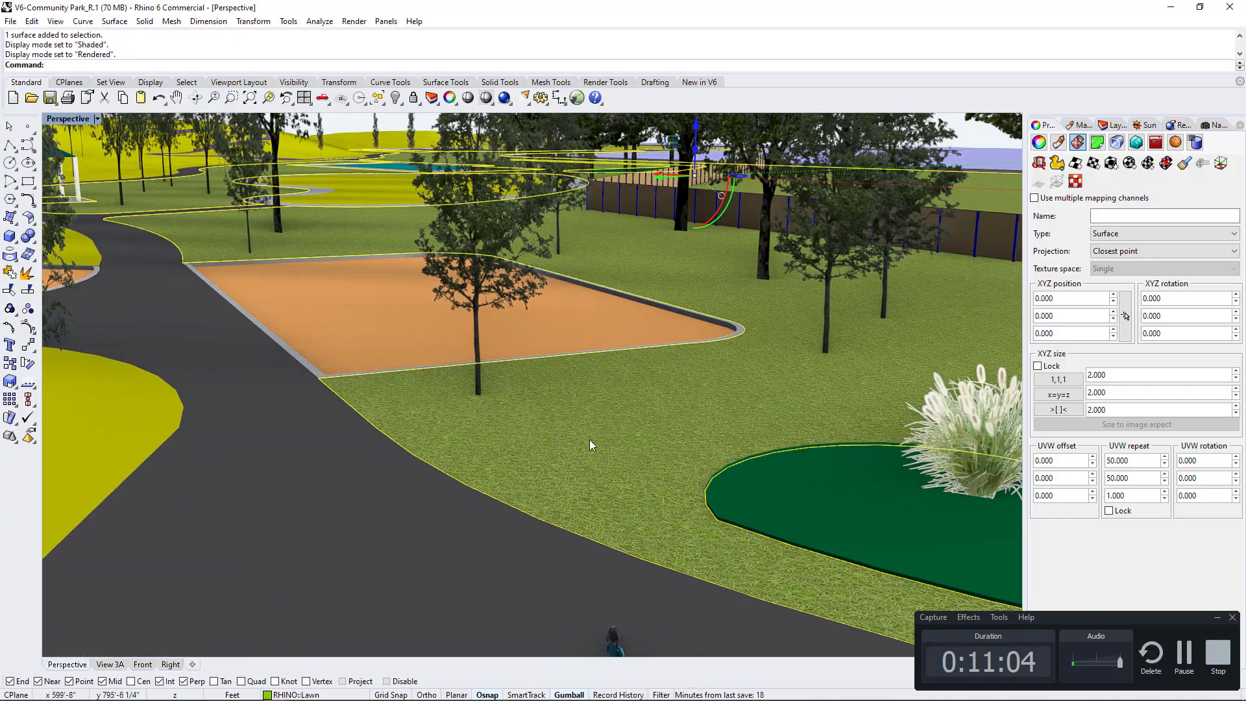
{"action": "right_click_drag", "start_coordinate": [673, 468], "coordinate": [623, 475]}
{"action": "left_click_drag", "start_coordinate": [1143, 461], "coordinate": [1073, 464]}
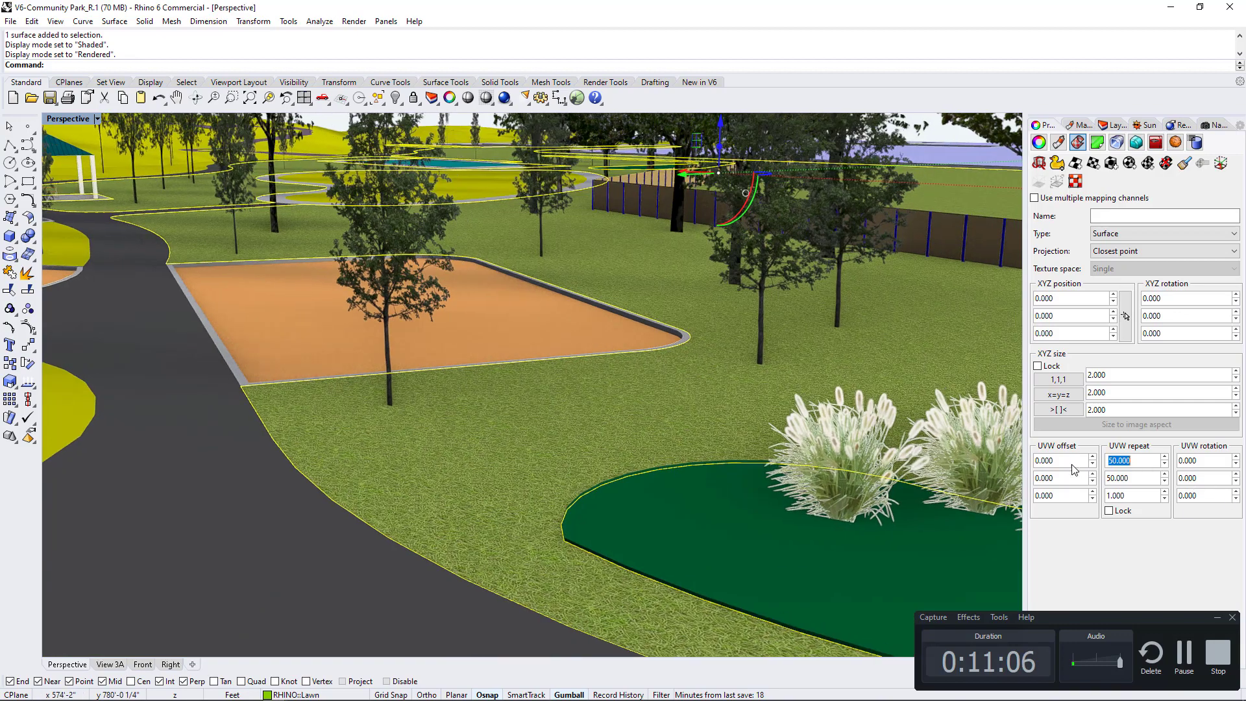
{"action": "type", "text": "60"}
{"action": "key", "text": "Tab"}
{"action": "type", "text": "60"}
{"action": "key", "text": "Tab"}
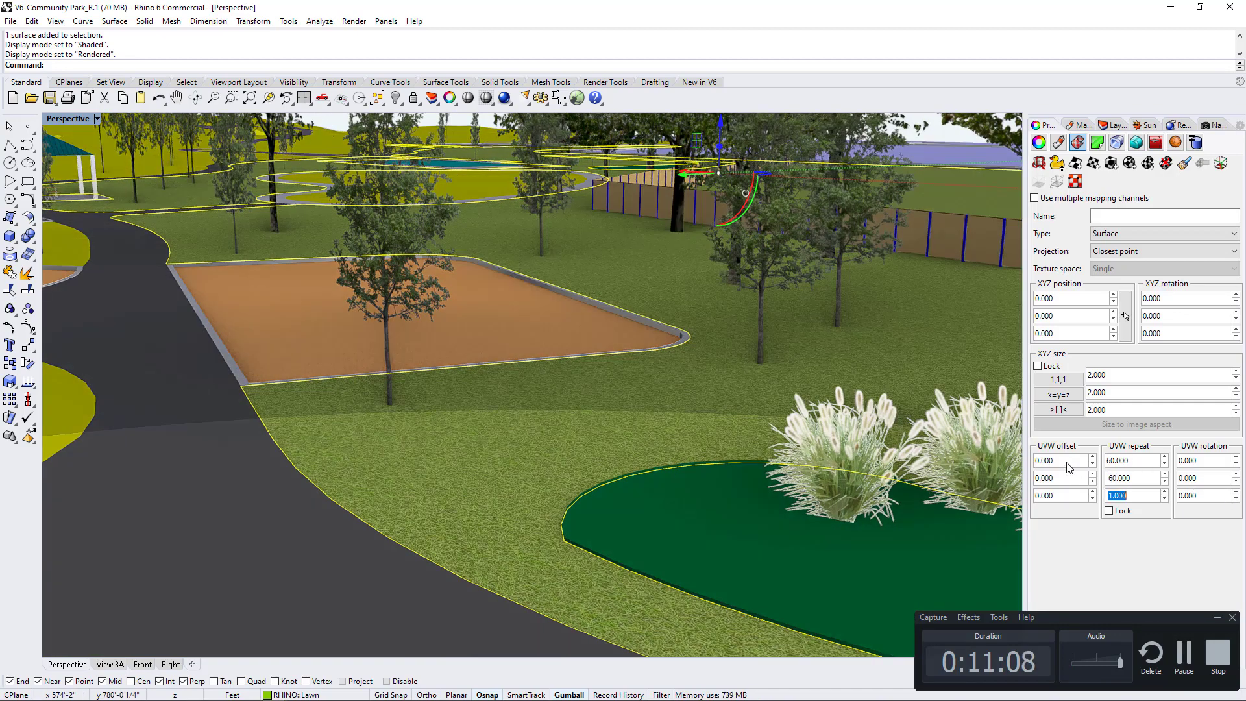
Examine the grass texture's scale on the lawn near the rectangular sand area, and deselect the lawn surface
{"action": "scroll", "coordinate": [531, 446], "scroll_direction": "up", "scroll_amount": 3}
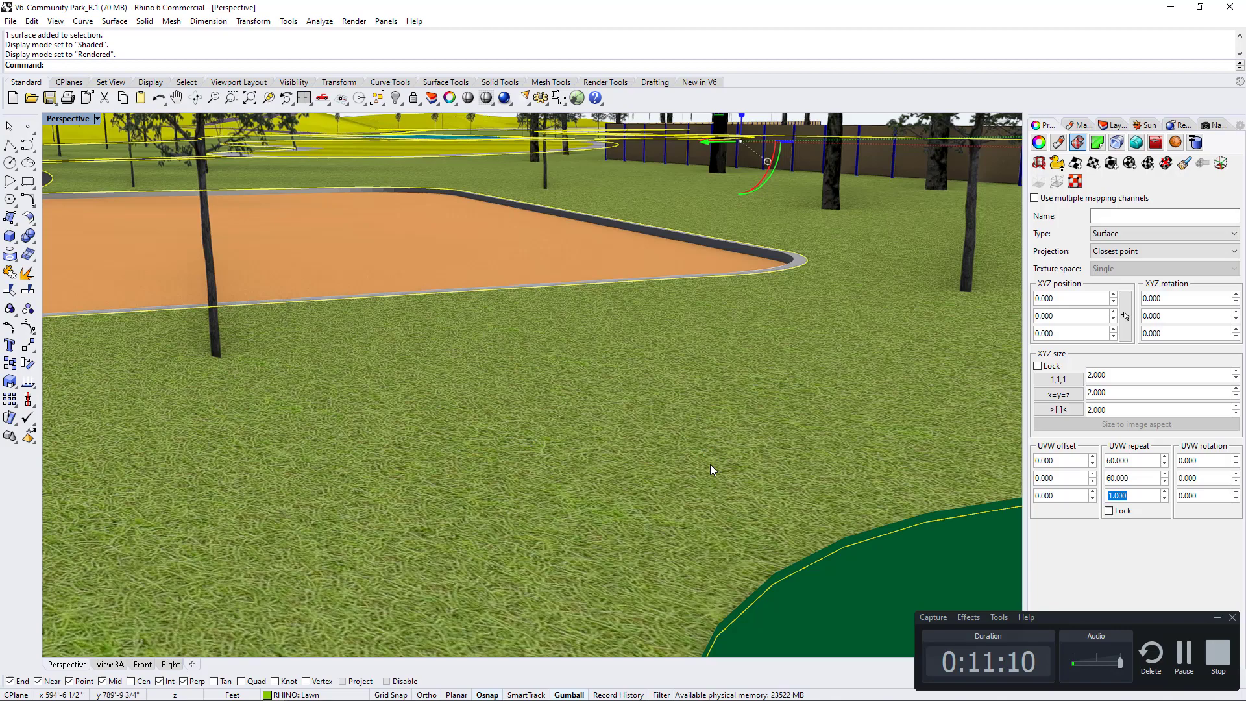
{"action": "scroll", "coordinate": [681, 475], "scroll_direction": "down", "scroll_amount": 8}
{"action": "right_click_drag", "start_coordinate": [679, 476], "coordinate": [598, 434]}
{"action": "scroll", "coordinate": [478, 446], "scroll_direction": "up", "scroll_amount": 4}
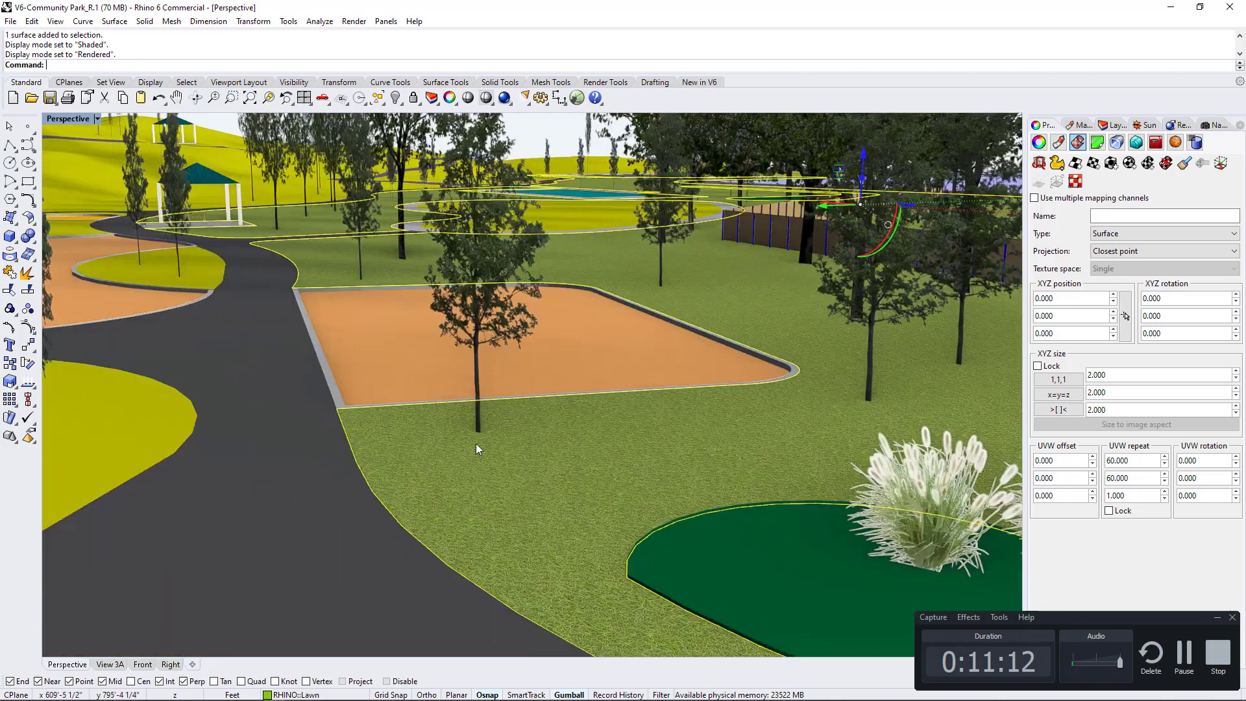
{"action": "scroll", "coordinate": [486, 455], "scroll_direction": "up", "scroll_amount": 3}
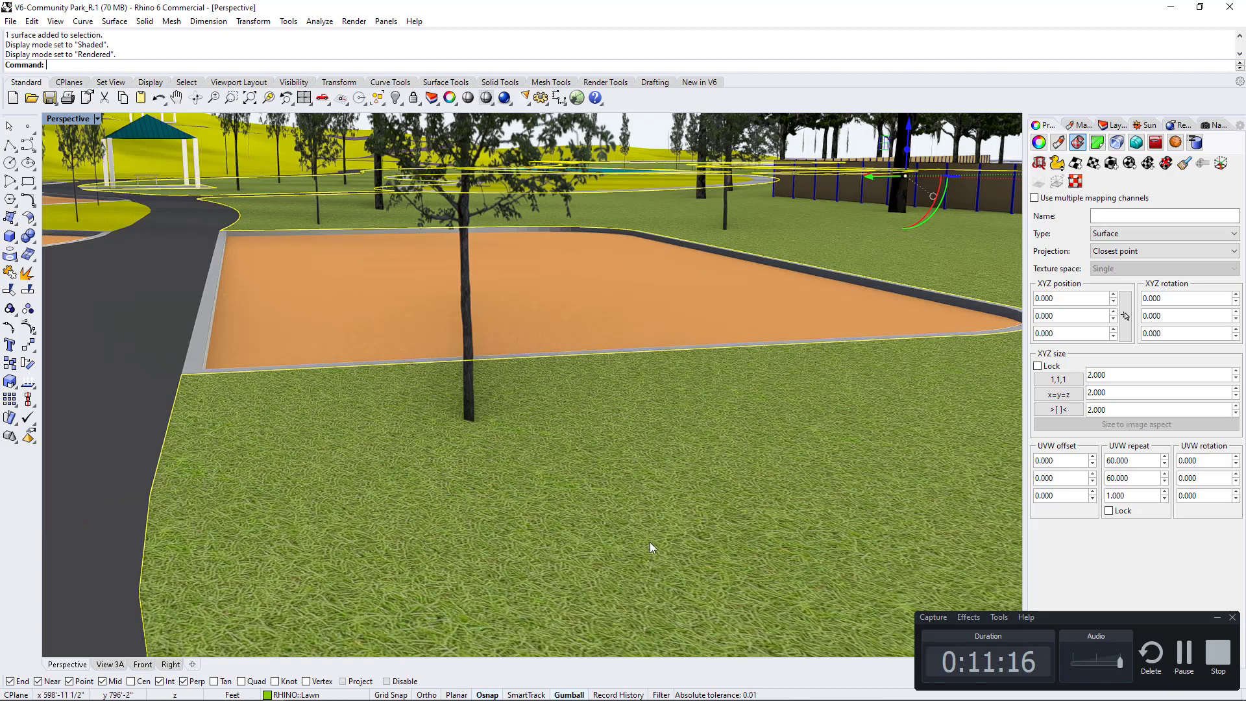
{"action": "right_click_drag", "start_coordinate": [606, 505], "coordinate": [743, 414]}
{"action": "scroll", "coordinate": [649, 499], "scroll_direction": "down", "scroll_amount": 6}
{"action": "left_click", "coordinate": [871, 138]}
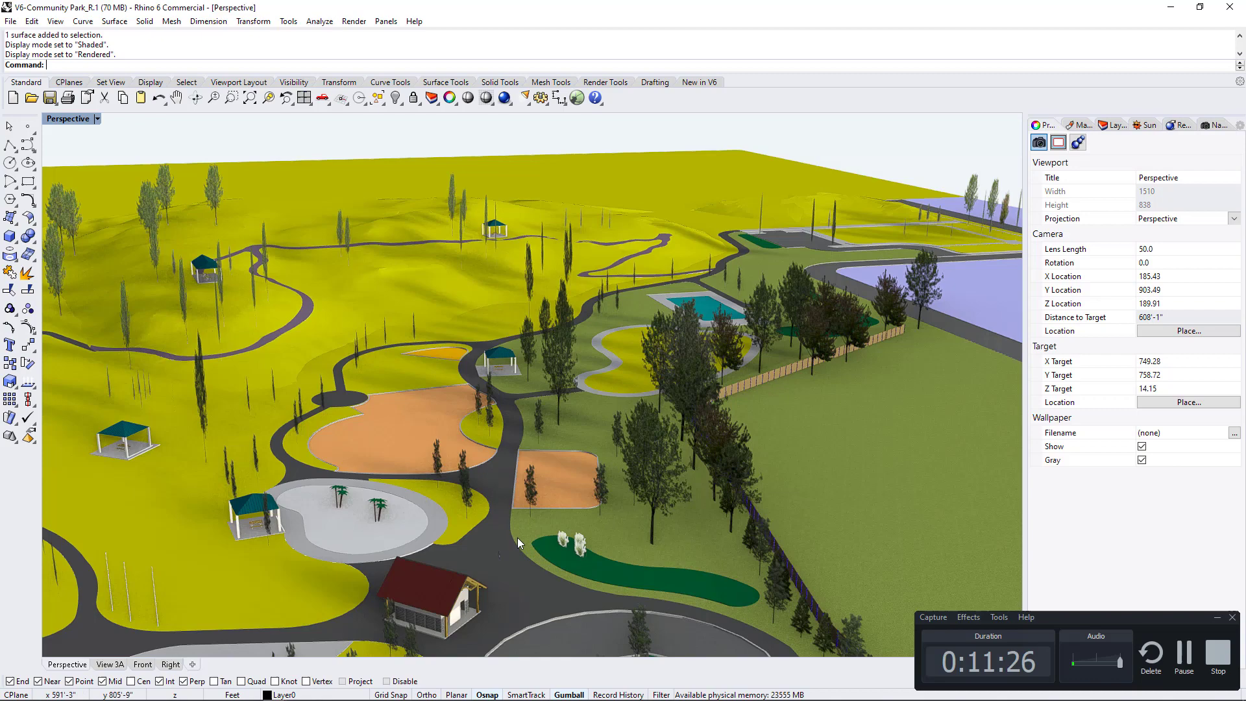
Select the concrete curb that borders the rectangular sand area beside the lawn
{"action": "scroll", "coordinate": [519, 533], "scroll_direction": "up", "scroll_amount": 5}
{"action": "scroll", "coordinate": [510, 515], "scroll_direction": "up", "scroll_amount": 1}
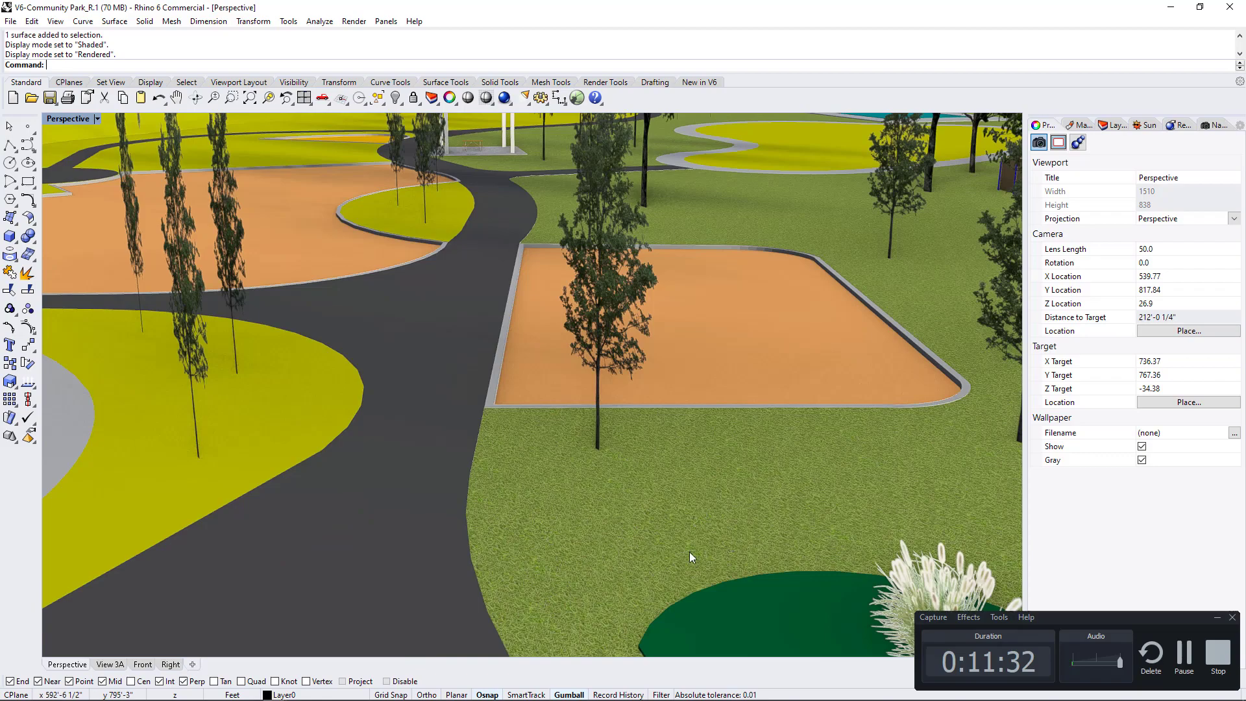
{"action": "scroll", "coordinate": [708, 506], "scroll_direction": "down", "scroll_amount": 2}
{"action": "scroll", "coordinate": [318, 423], "scroll_direction": "up", "scroll_amount": 1}
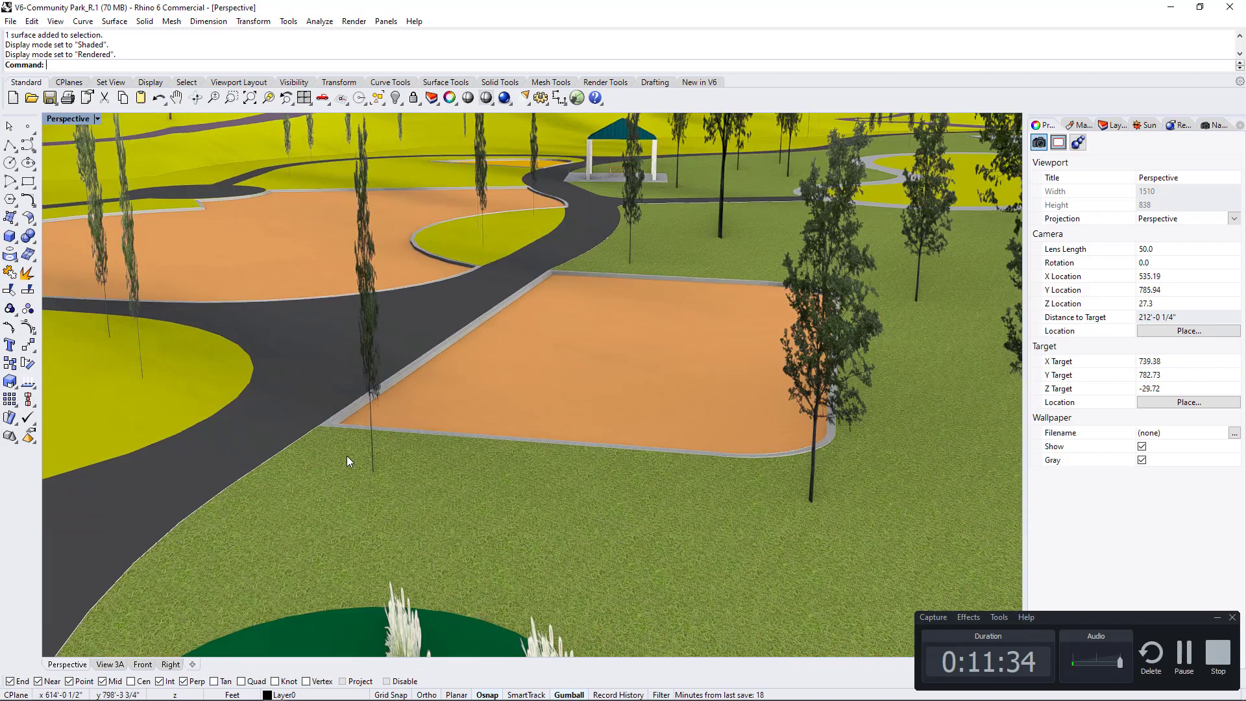
{"action": "scroll", "coordinate": [348, 458], "scroll_direction": "up", "scroll_amount": 1}
{"action": "scroll", "coordinate": [617, 513], "scroll_direction": "down", "scroll_amount": 1}
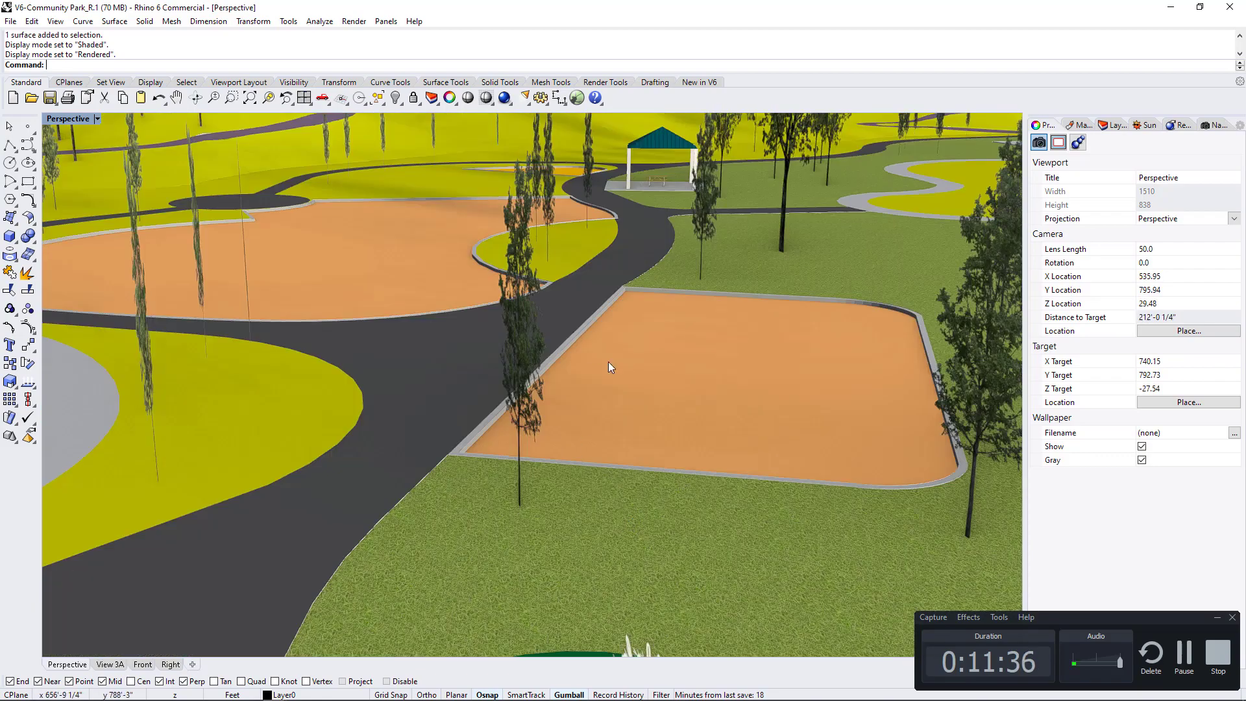
{"action": "scroll", "coordinate": [609, 362], "scroll_direction": "up", "scroll_amount": 2}
{"action": "left_click", "coordinate": [497, 376]}
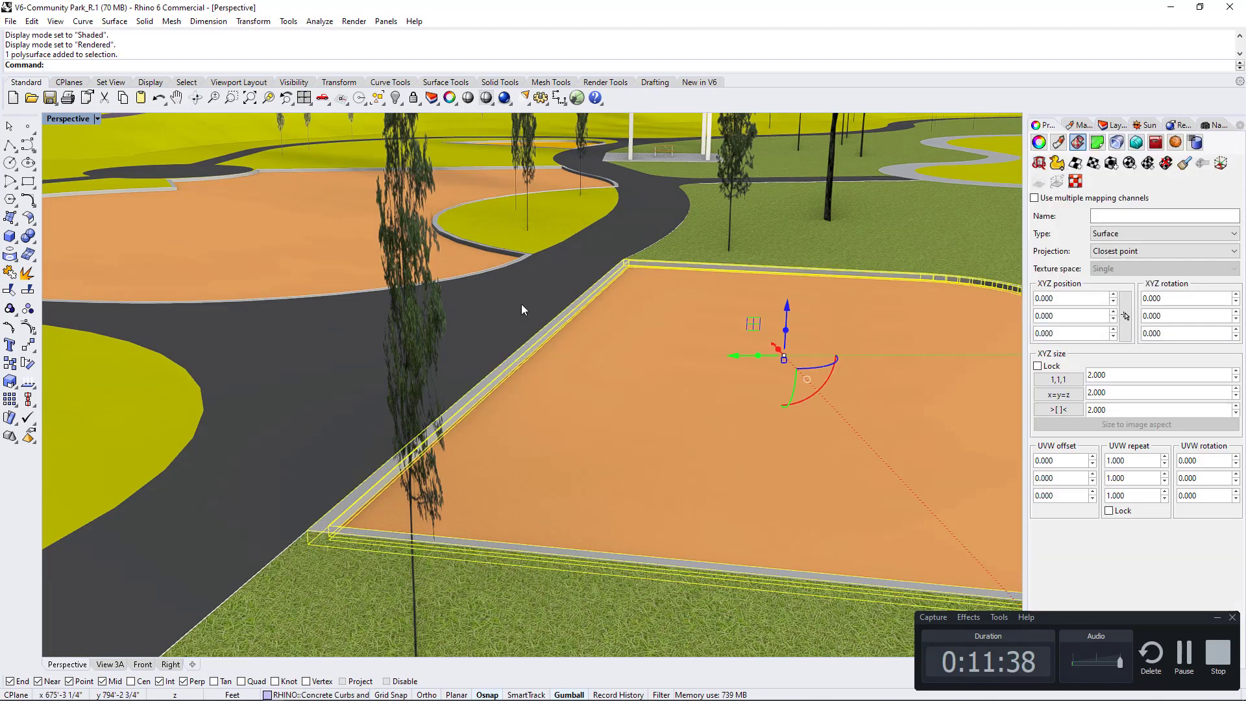
Find the Polished Concrete Old material and assign it to the selected curb around the rectangular sand area
{"action": "left_click", "coordinate": [1078, 126]}
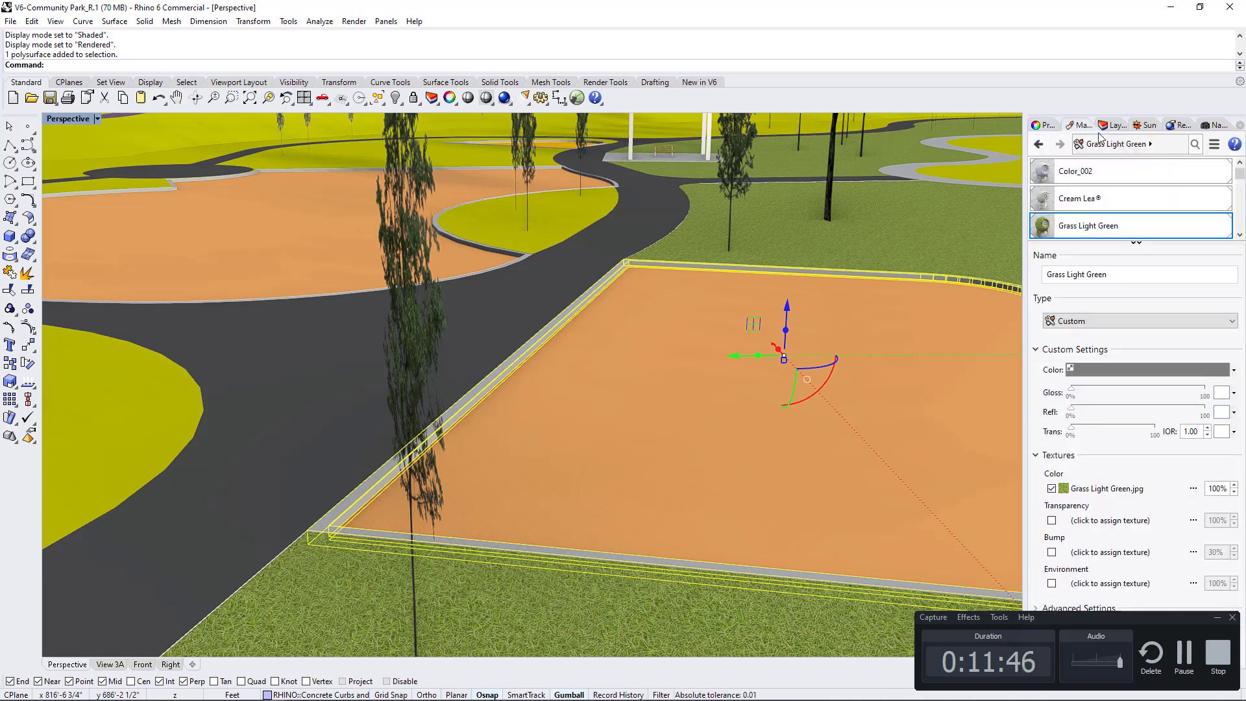
{"action": "left_click_drag", "start_coordinate": [1118, 242], "coordinate": [1117, 359]}
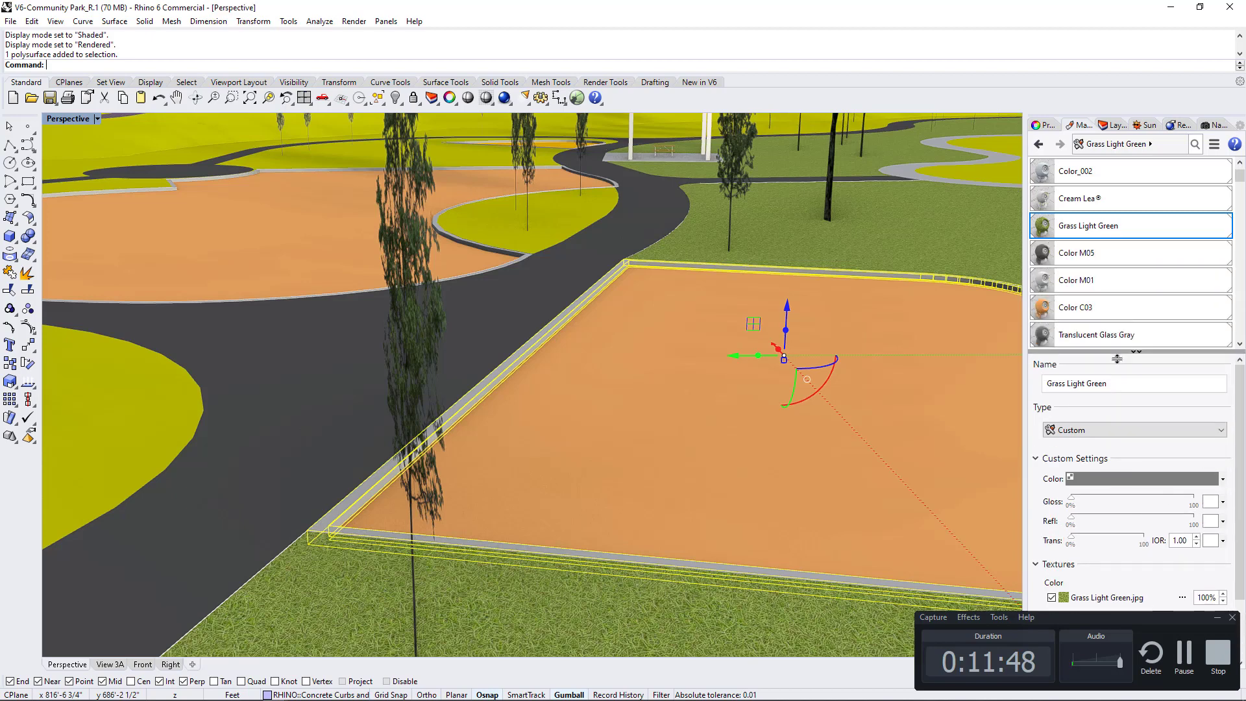
{"action": "scroll", "coordinate": [1091, 279], "scroll_direction": "down", "scroll_amount": 2}
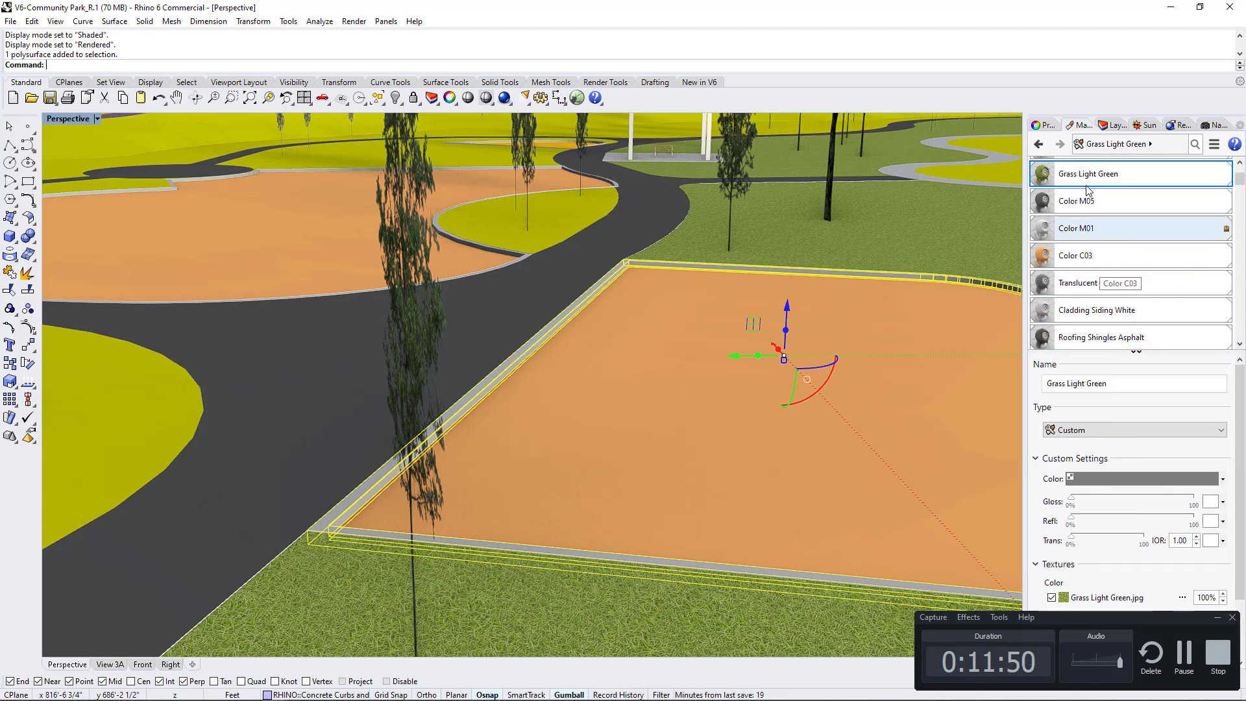
{"action": "left_click", "coordinate": [1196, 144]}
{"action": "type", "text": "concrete"}
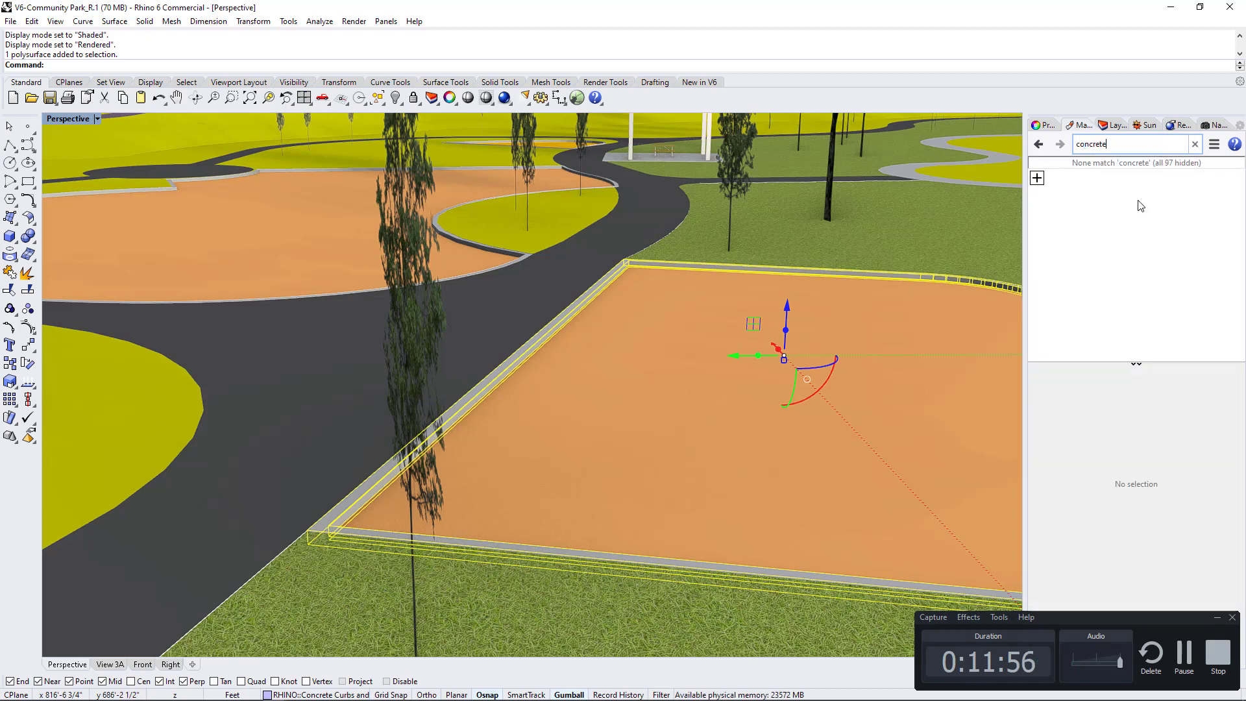
{"action": "double_click", "coordinate": [1080, 144]}
{"action": "type", "text": "polished"}
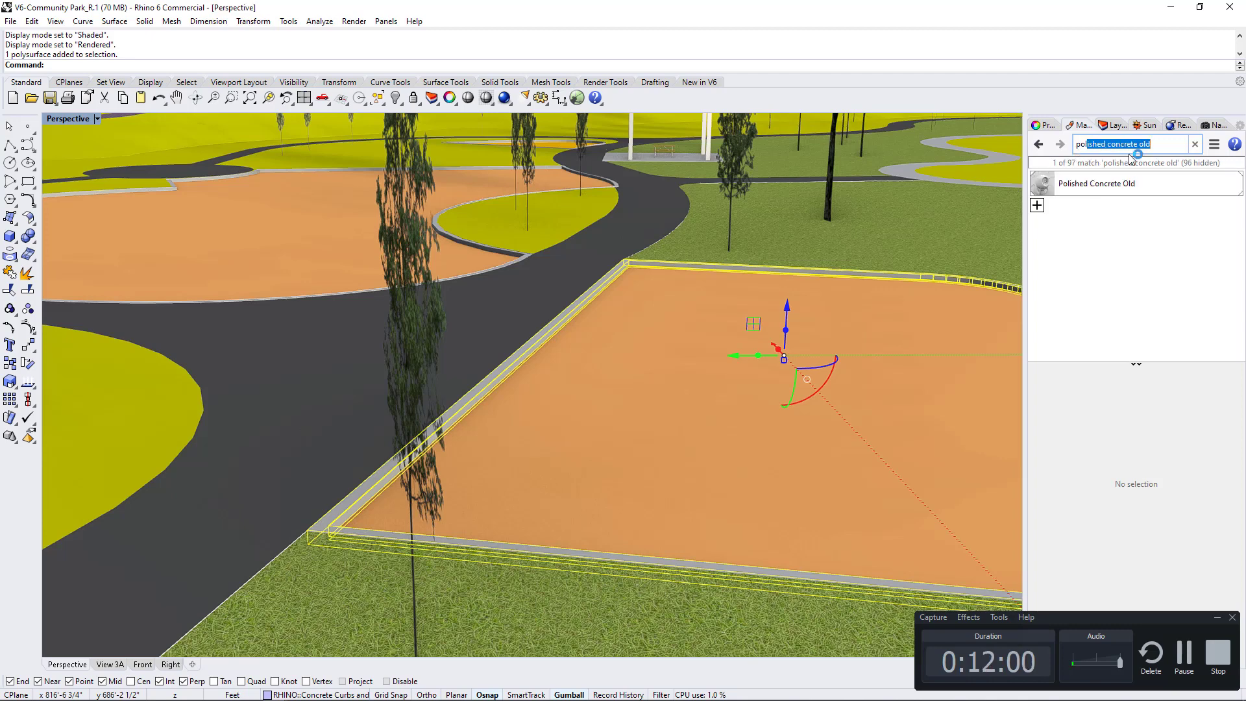
{"action": "left_click", "coordinate": [1097, 183]}
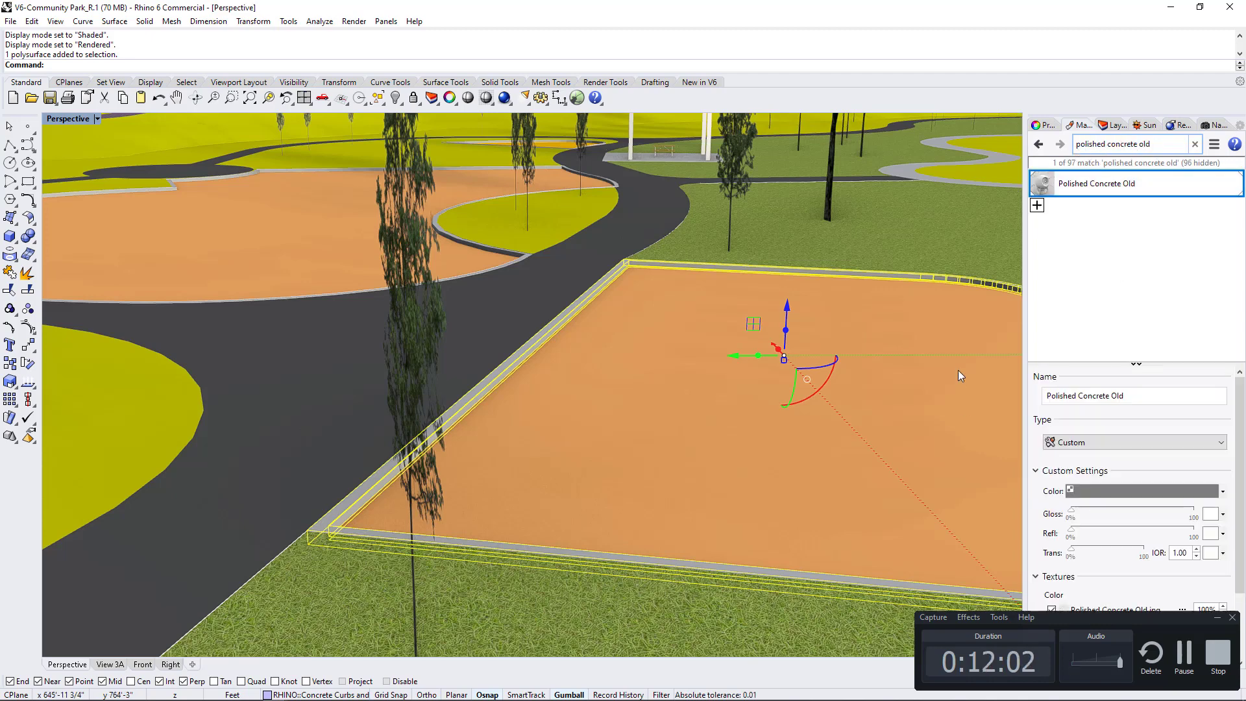
{"action": "left_click_drag", "start_coordinate": [1049, 188], "coordinate": [602, 283]}
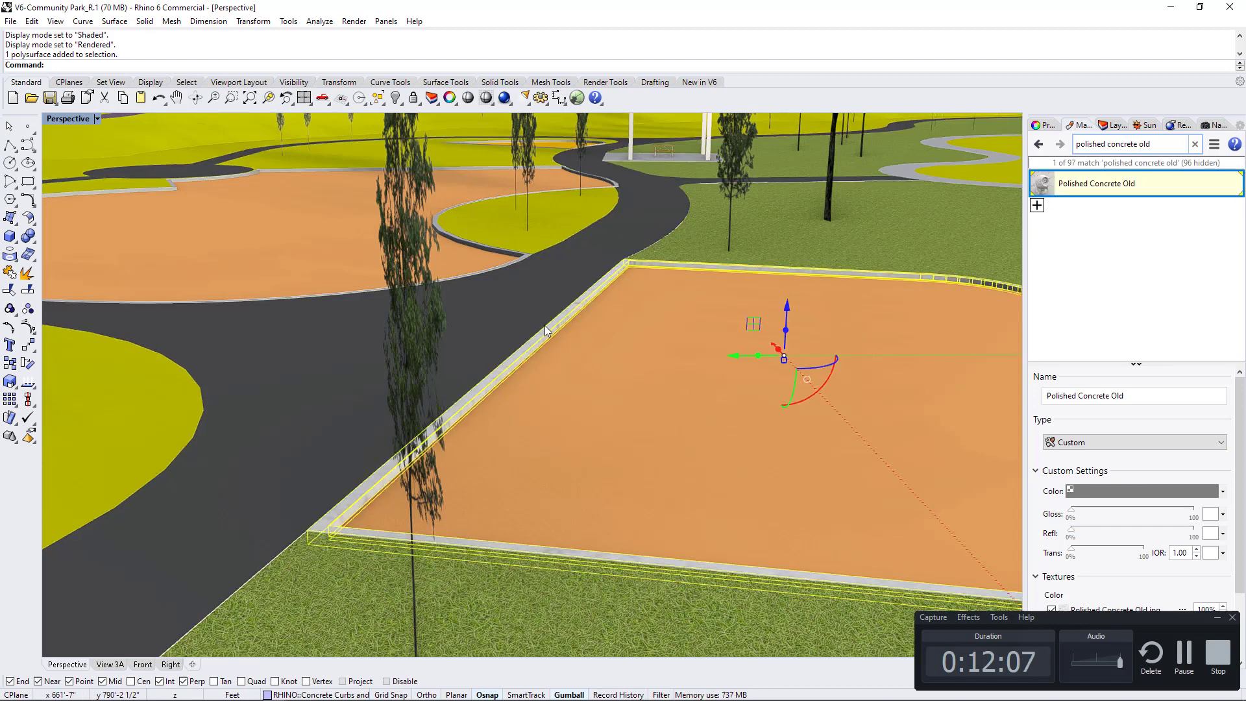
Set the first two UVW repeat values of the curb's texture mapping to 15
{"action": "scroll", "coordinate": [532, 337], "scroll_direction": "up", "scroll_amount": 3}
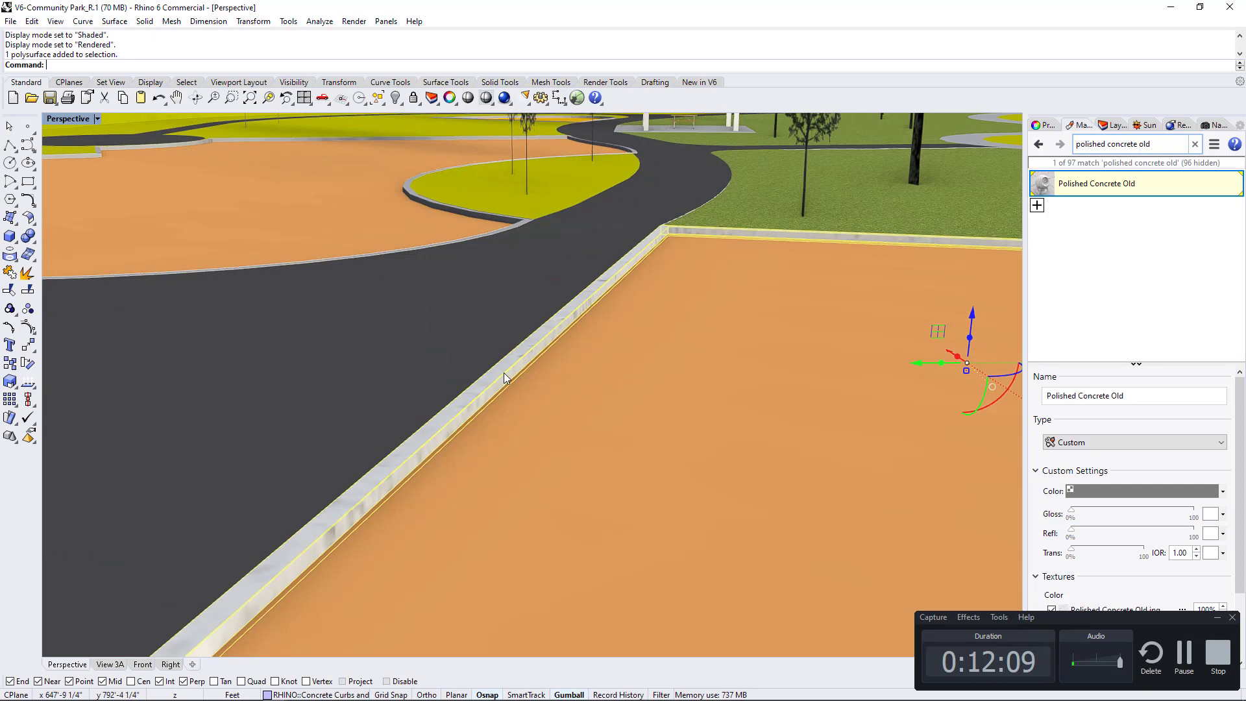
{"action": "left_click", "coordinate": [1044, 125]}
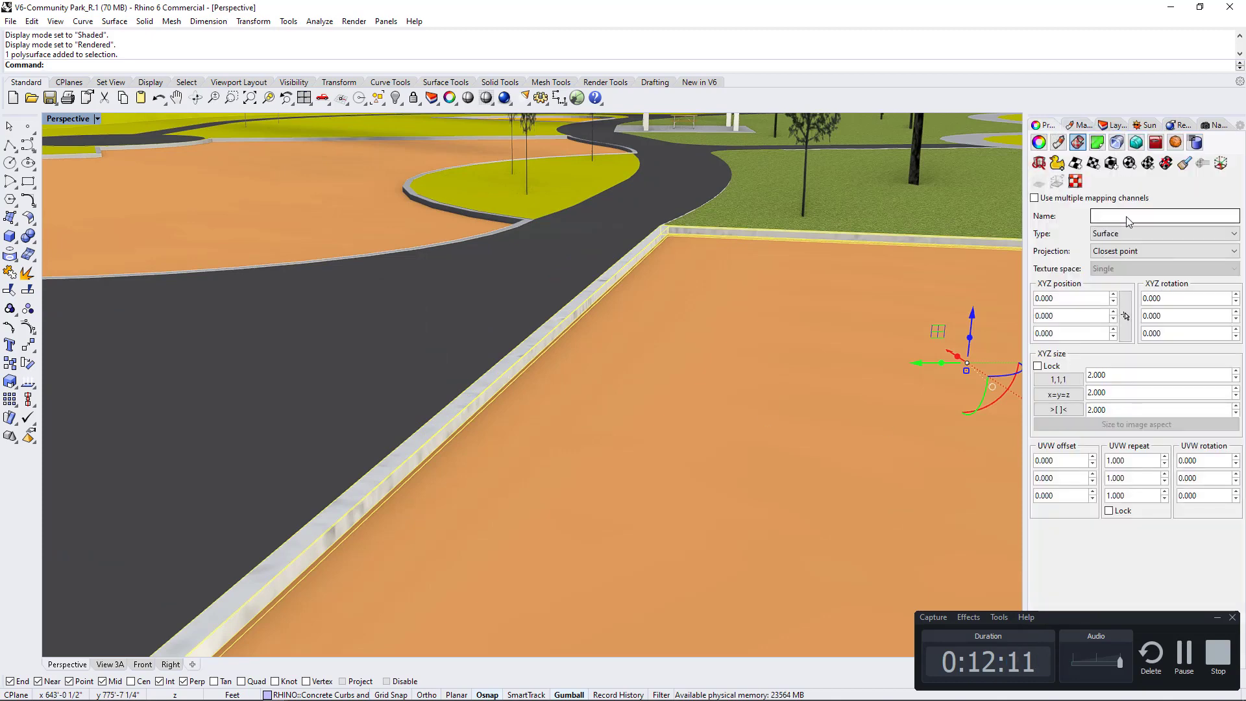
{"action": "double_click", "coordinate": [1142, 461]}
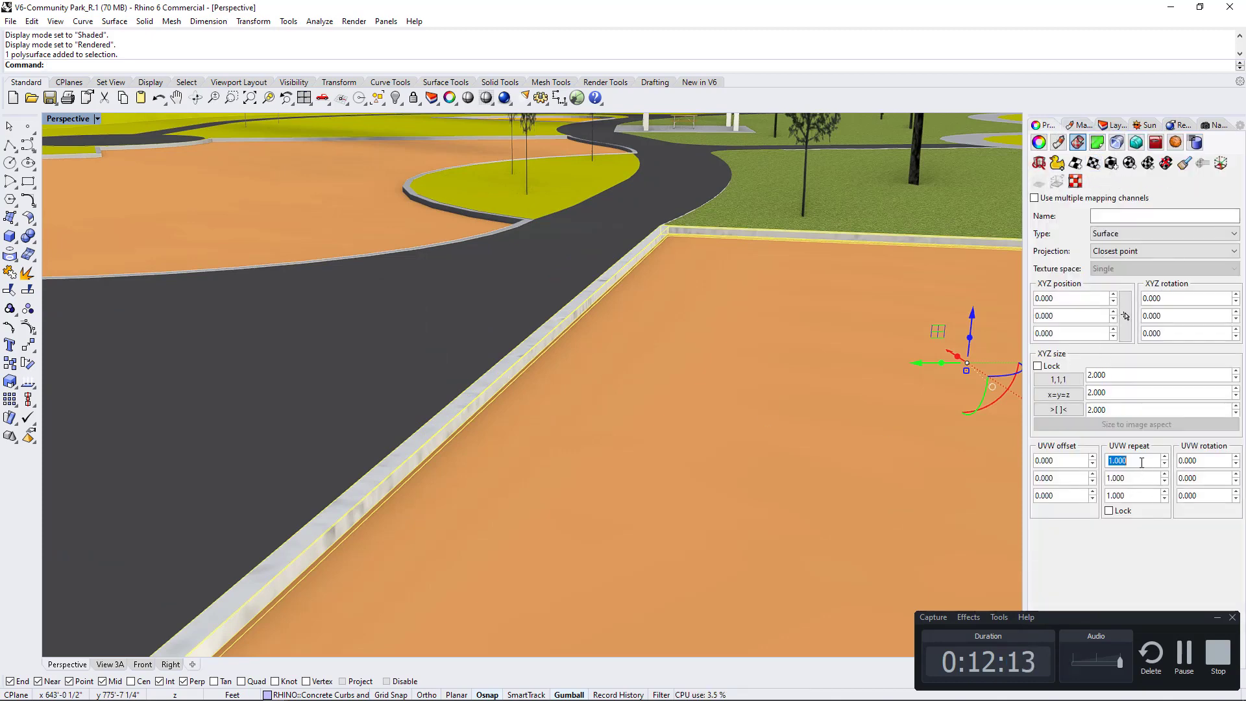
{"action": "type", "text": "15"}
{"action": "key", "text": "Tab"}
{"action": "type", "text": "15"}
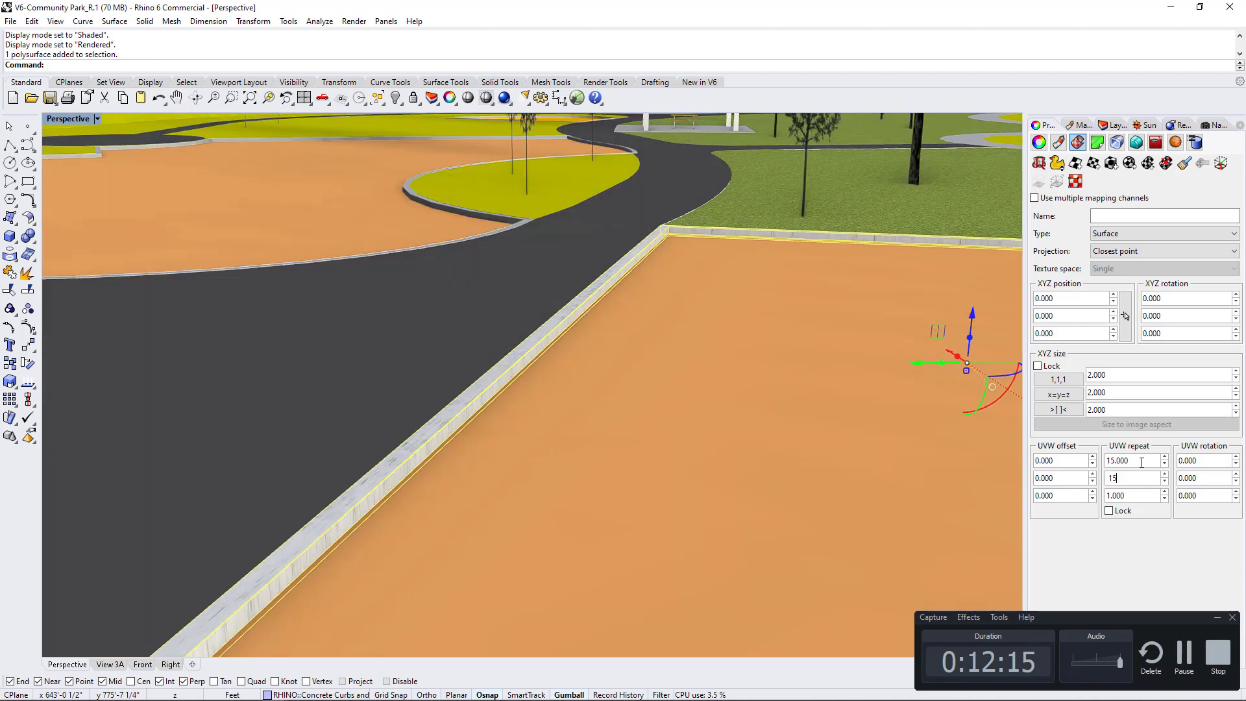
{"action": "key", "text": "Tab"}
Raise the first two UVW repeat values of the curb's texture mapping to 25
{"action": "scroll", "coordinate": [464, 376], "scroll_direction": "up", "scroll_amount": 5}
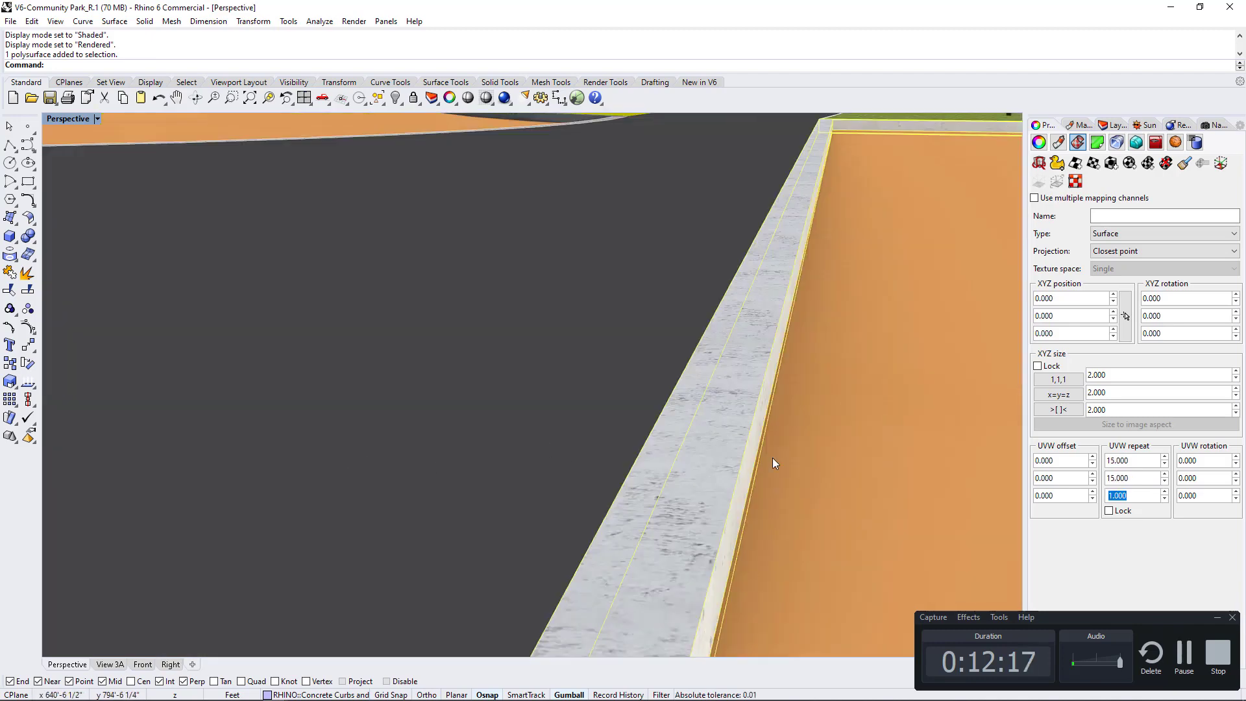
{"action": "left_click_drag", "start_coordinate": [1137, 464], "coordinate": [1087, 463]}
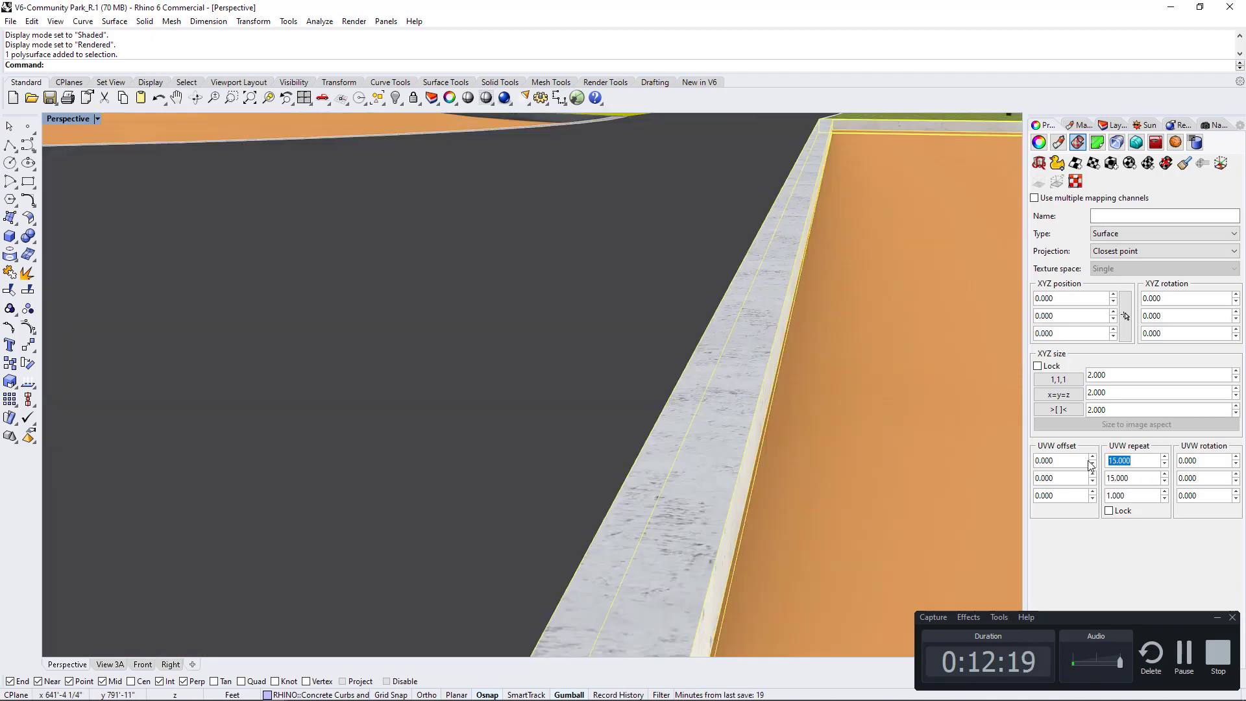
{"action": "type", "text": "25"}
{"action": "key", "text": "Tab"}
{"action": "type", "text": "25"}
{"action": "key", "text": "Tab"}
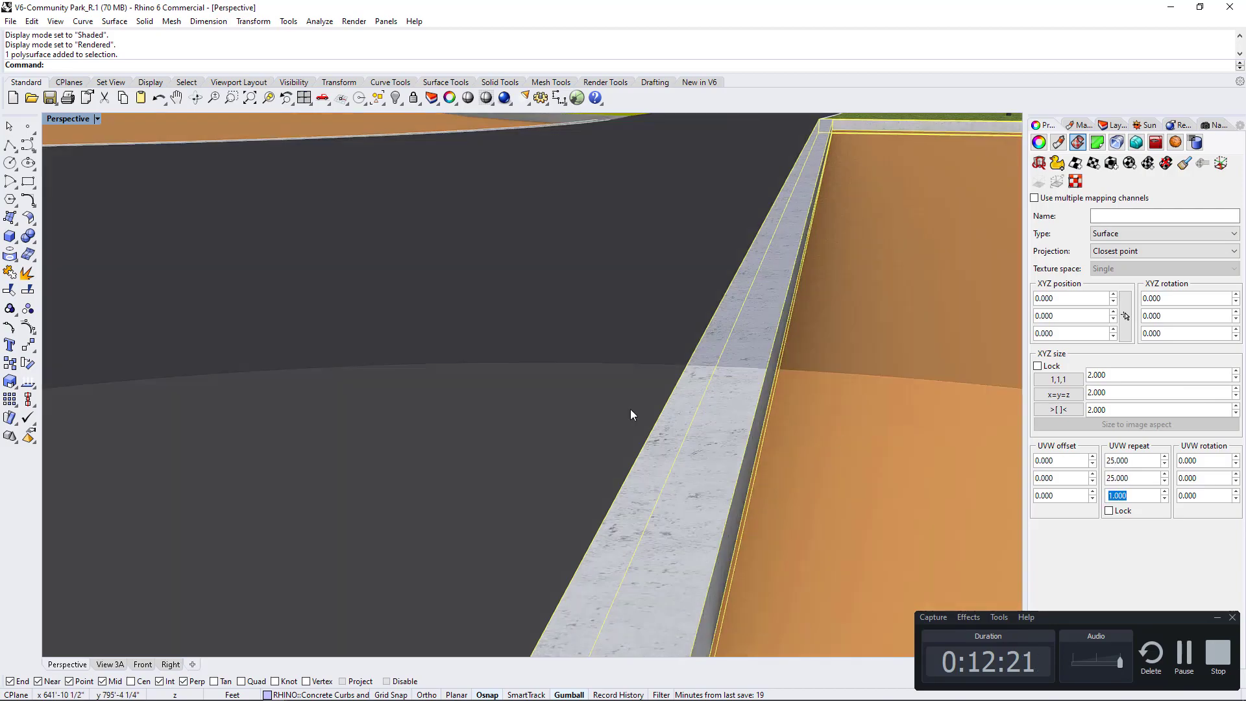
Examine the concrete texture's scale on the curb's corner and along its edges, from close up and from a distance
{"action": "scroll", "coordinate": [666, 438], "scroll_direction": "down", "scroll_amount": 5}
{"action": "scroll", "coordinate": [490, 372], "scroll_direction": "up", "scroll_amount": 10}
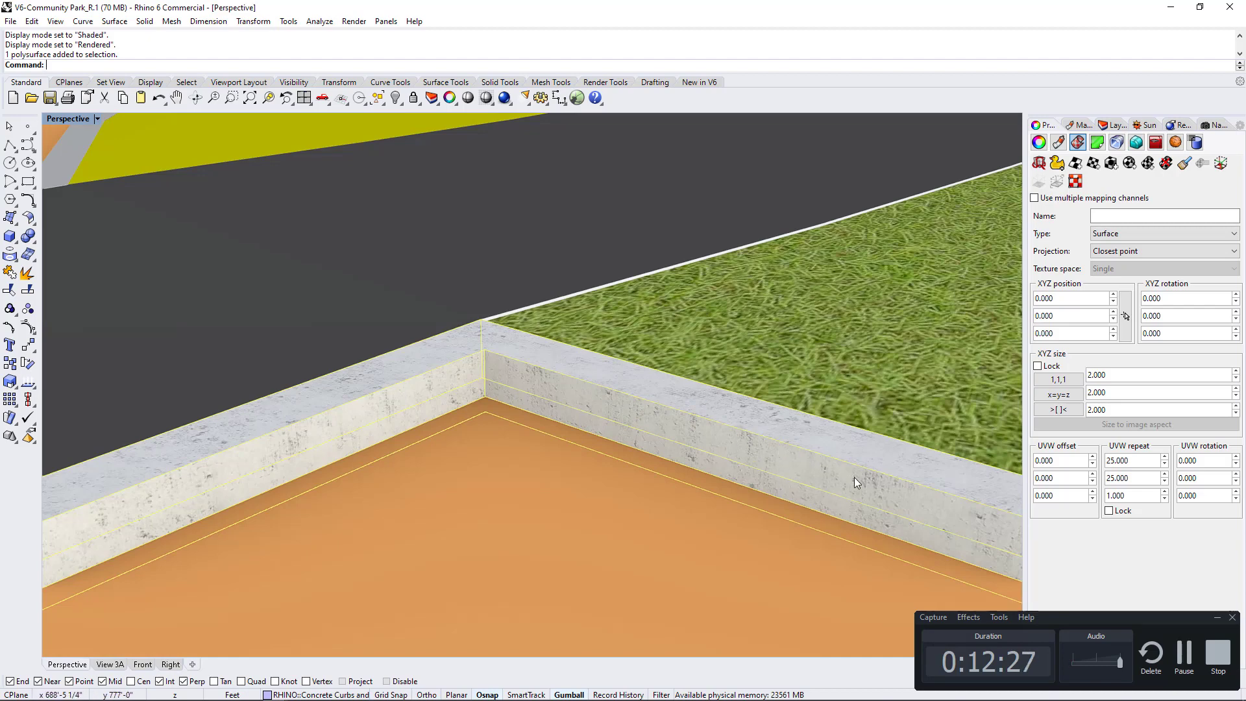
{"action": "scroll", "coordinate": [769, 447], "scroll_direction": "down", "scroll_amount": 6}
{"action": "right_click_drag", "start_coordinate": [768, 447], "coordinate": [727, 496]}
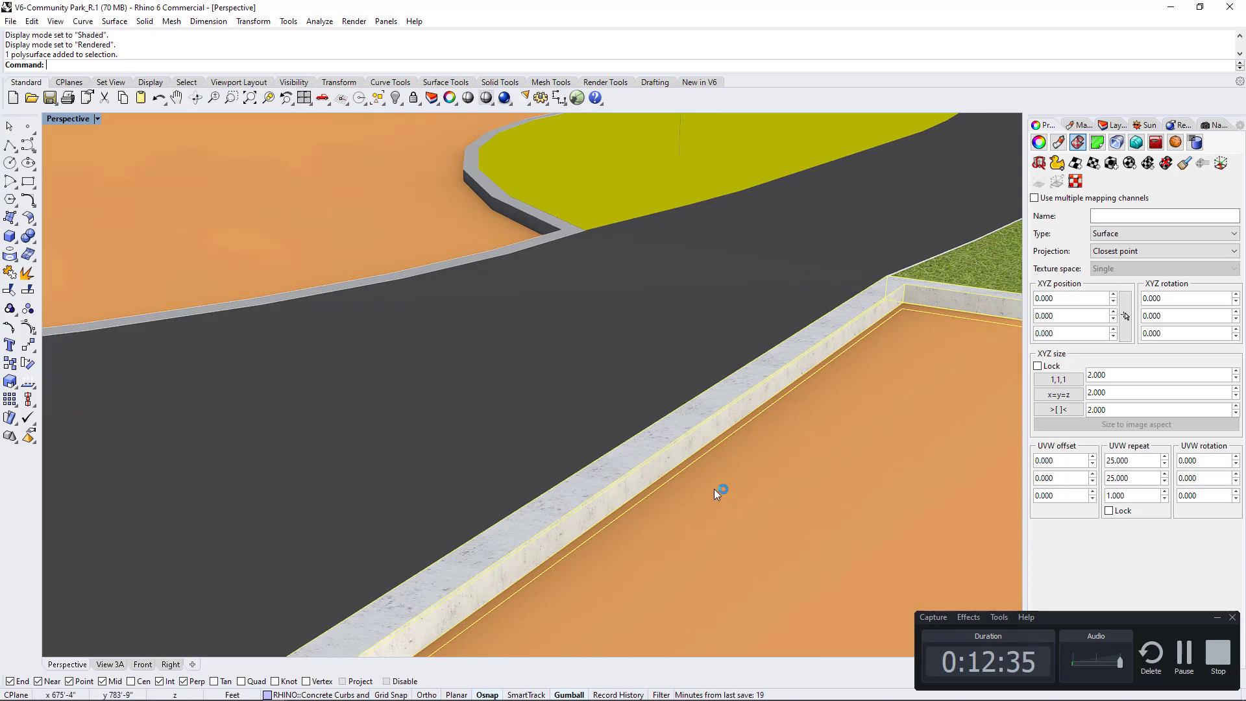
{"action": "scroll", "coordinate": [681, 466], "scroll_direction": "down", "scroll_amount": 3}
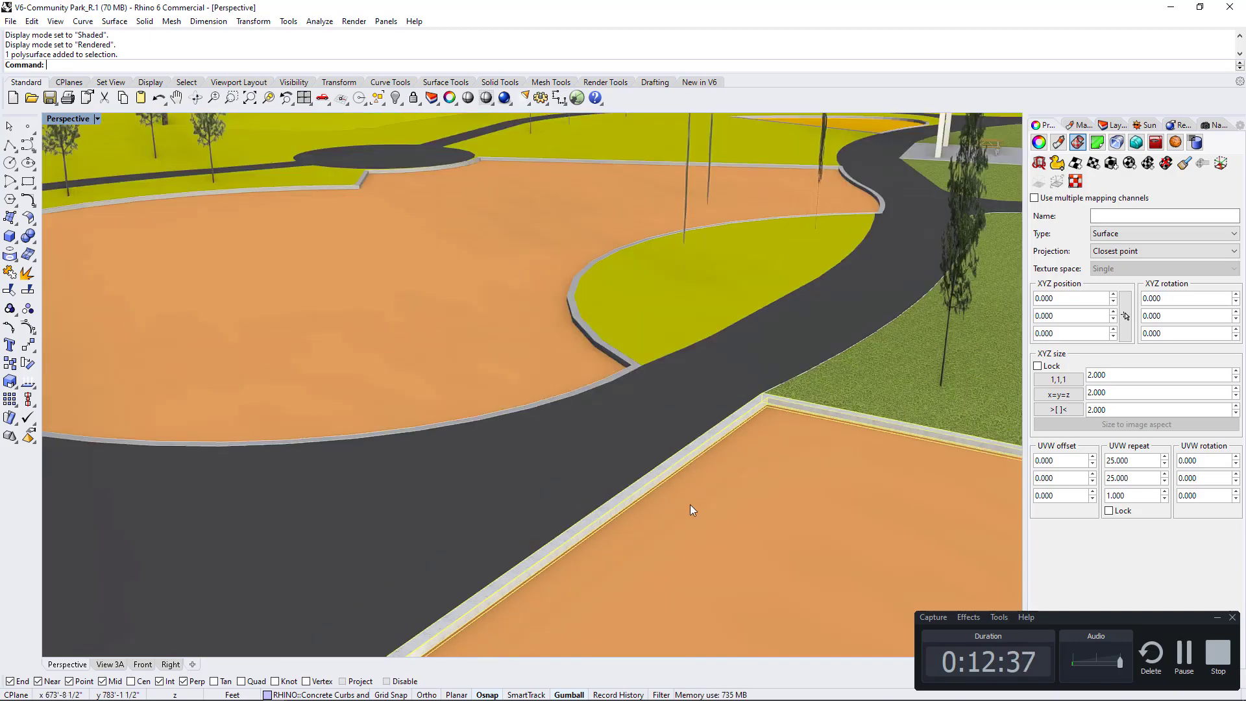
{"action": "right_click_drag", "start_coordinate": [691, 505], "coordinate": [643, 479]}
{"action": "scroll", "coordinate": [563, 389], "scroll_direction": "down", "scroll_amount": 2}
{"action": "scroll", "coordinate": [552, 359], "scroll_direction": "down", "scroll_amount": 4}
{"action": "right_click_drag", "start_coordinate": [552, 358], "coordinate": [652, 457]}
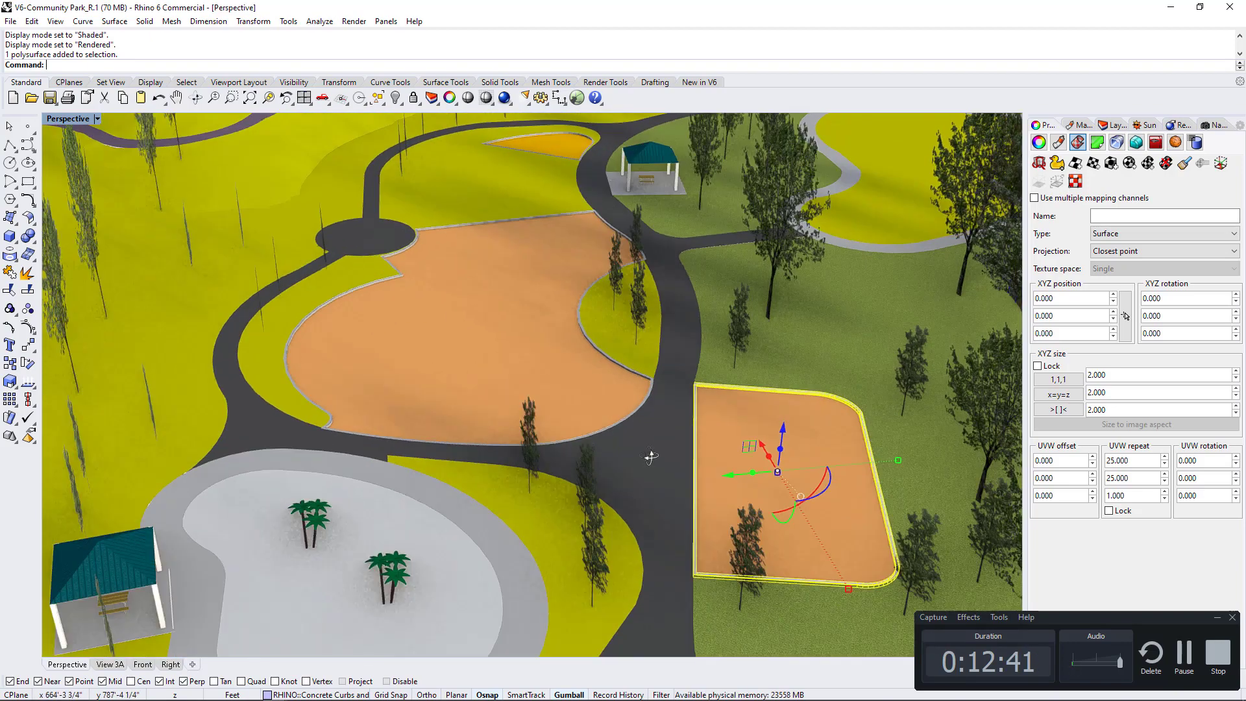
Select the rectangular sand surface inside the concrete curb
{"action": "left_click", "coordinate": [718, 414]}
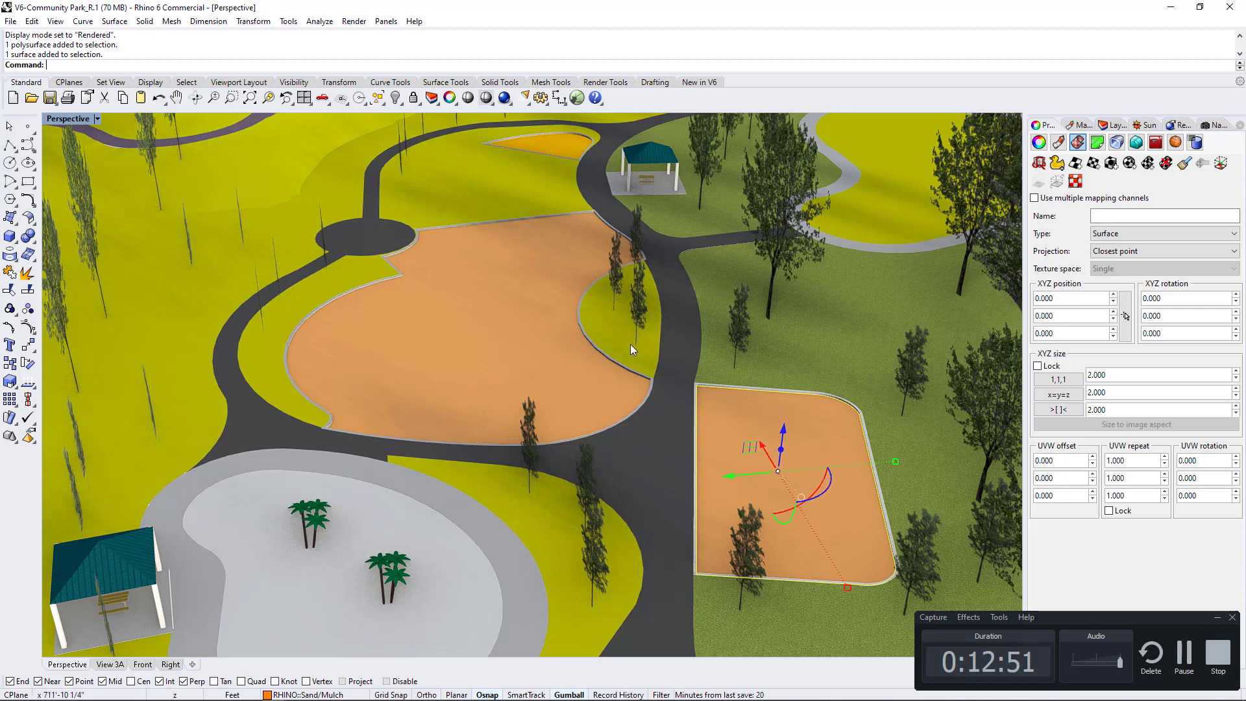
{"action": "right_click_drag", "start_coordinate": [717, 428], "coordinate": [697, 432]}
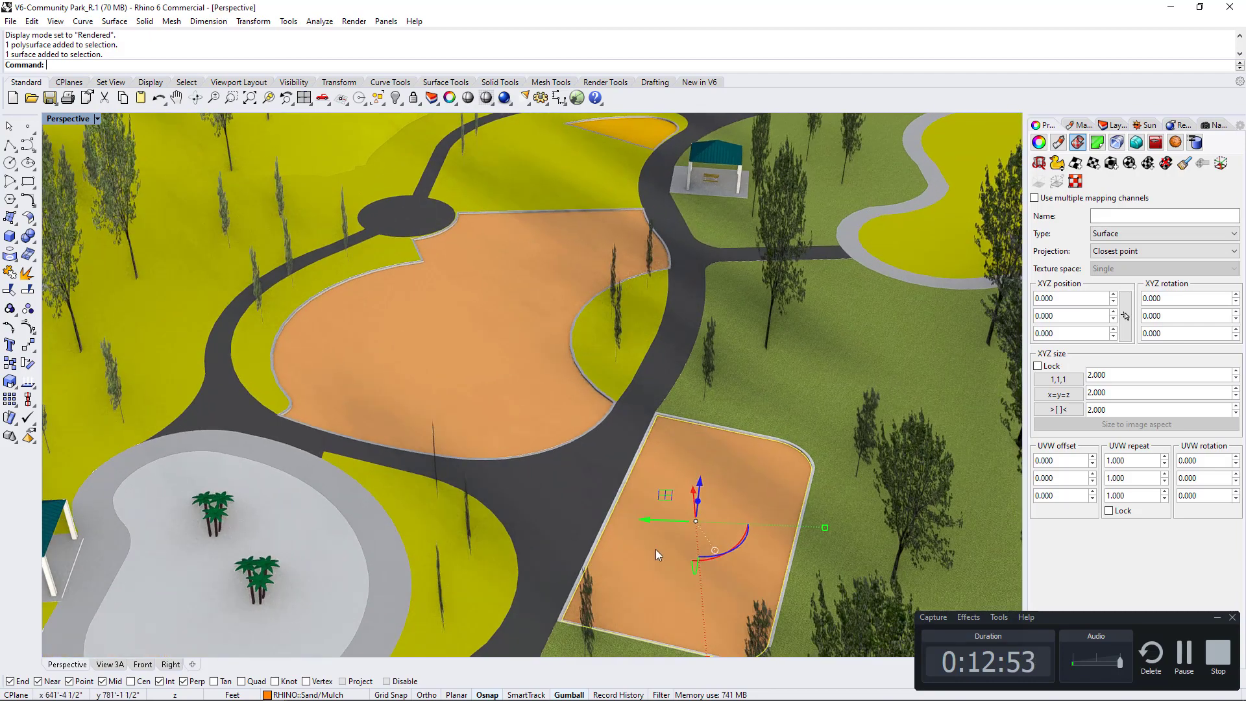
{"action": "scroll", "coordinate": [643, 407], "scroll_direction": "down", "scroll_amount": 3}
{"action": "right_click_drag", "start_coordinate": [642, 503], "coordinate": [539, 471]}
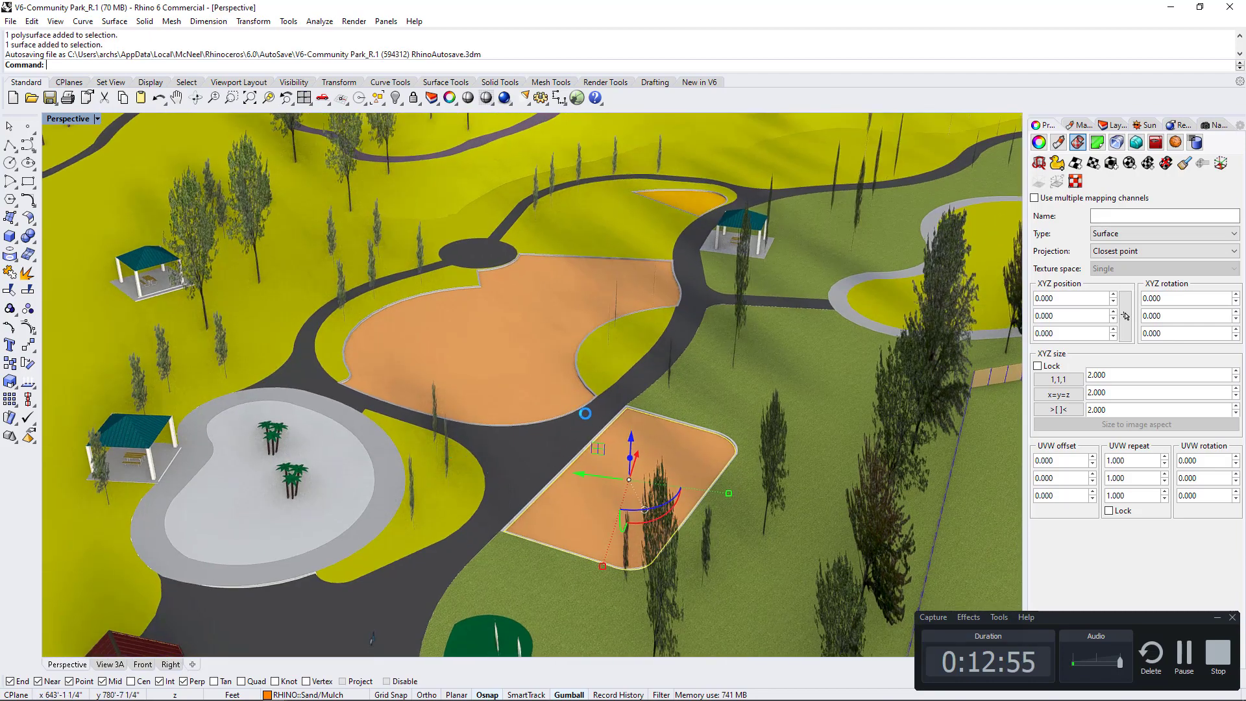
{"action": "scroll", "coordinate": [483, 447], "scroll_direction": "up", "scroll_amount": 3}
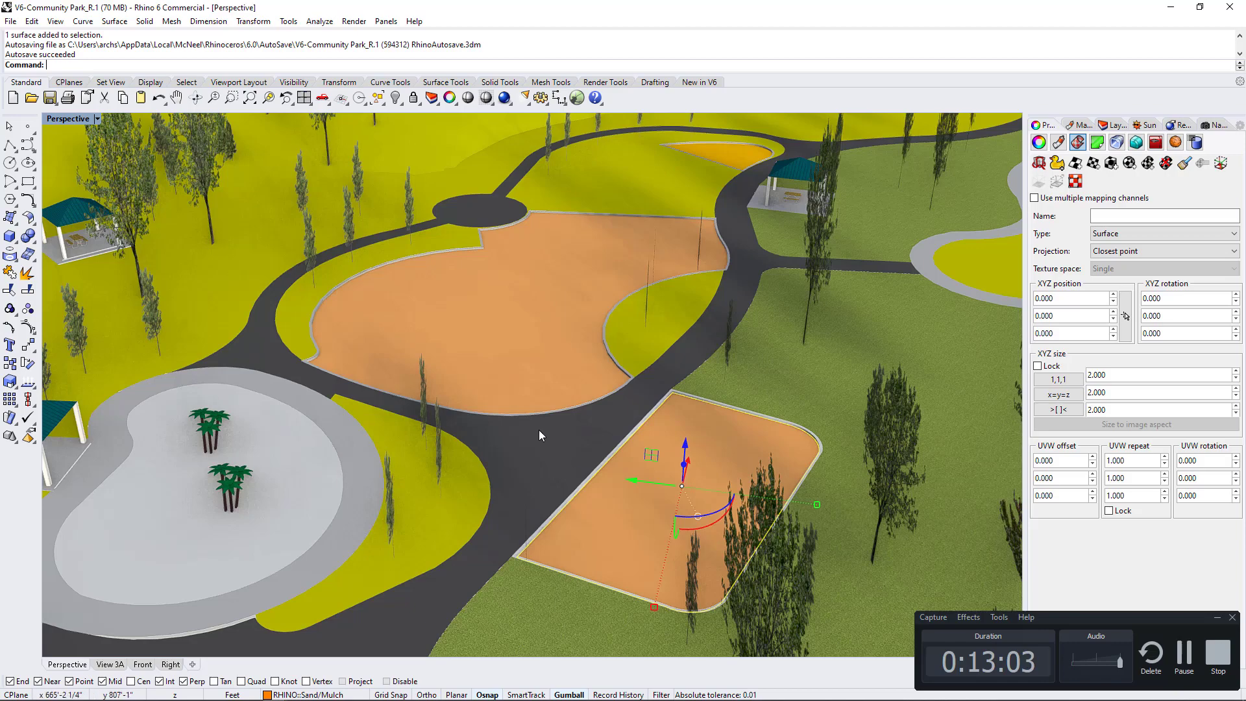
{"action": "right_click_drag", "start_coordinate": [554, 442], "coordinate": [596, 479]}
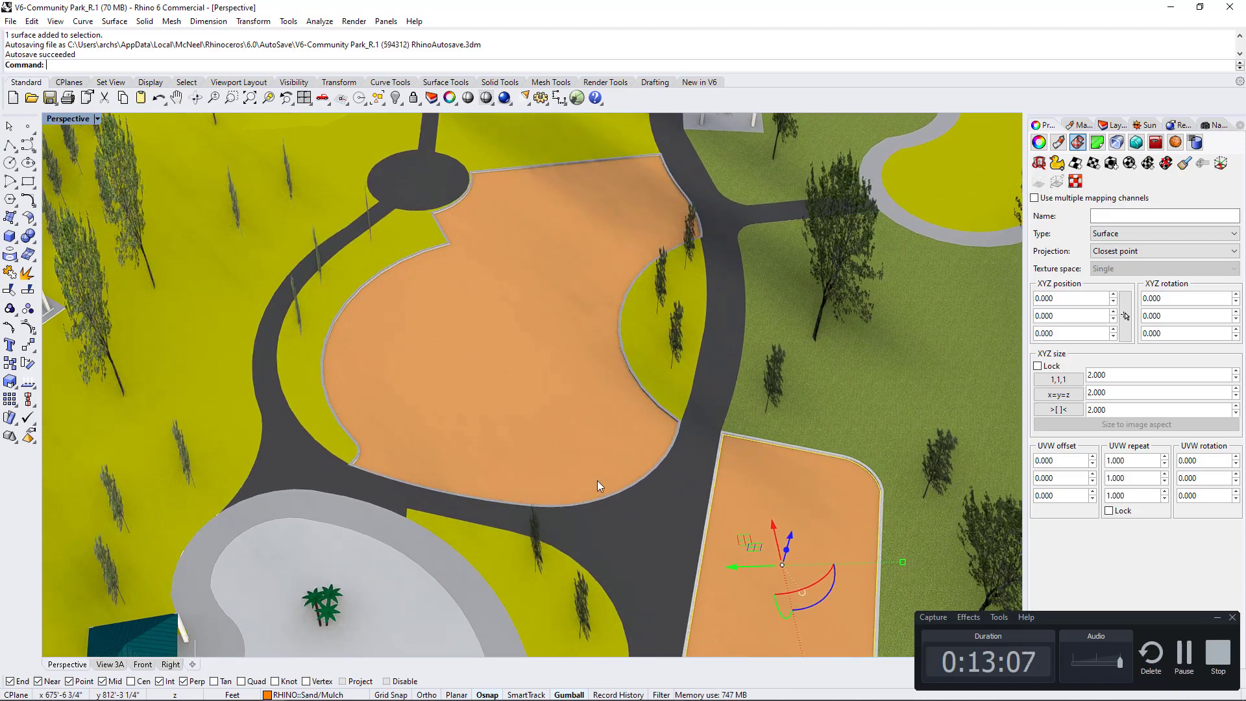